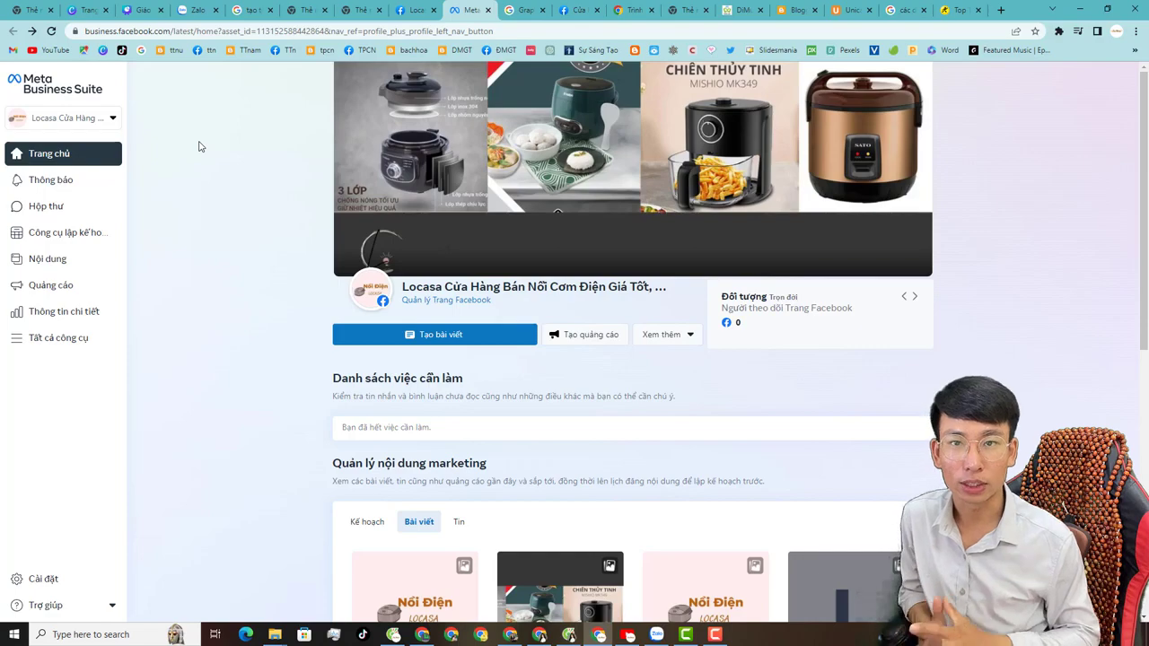
- Look over the Locasa Page's Meta Business Suite home, including its to-do list and recent posts
{"action": "scroll", "coordinate": [917, 457], "scroll_direction": "down", "scroll_amount": 2}
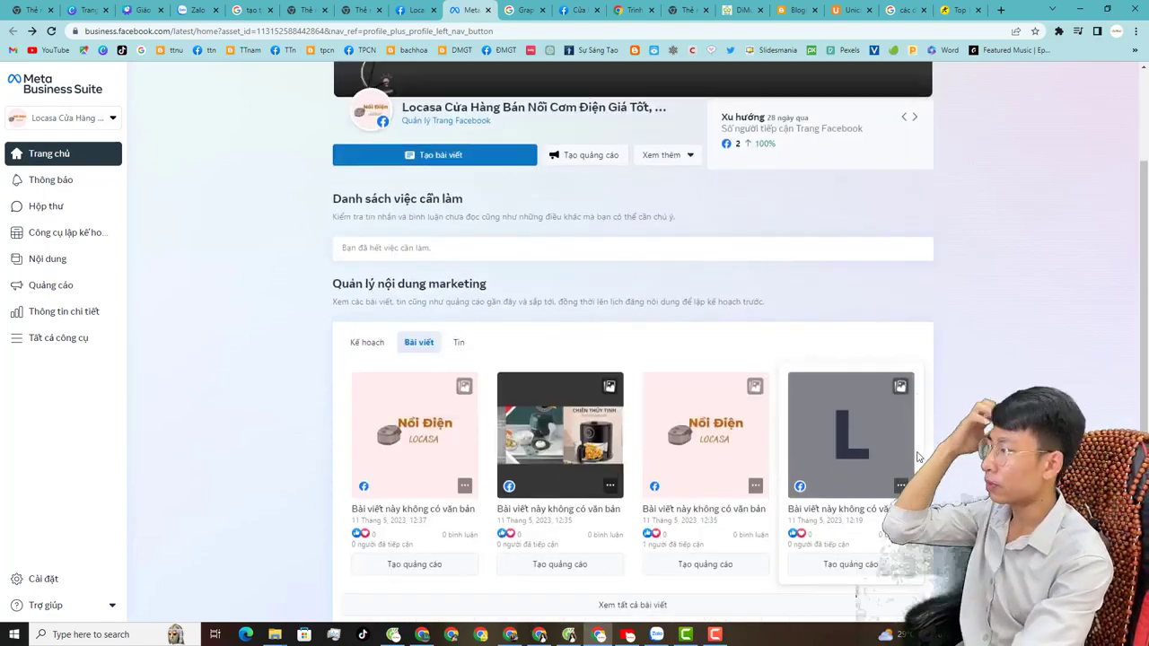
{"action": "scroll", "coordinate": [917, 458], "scroll_direction": "down", "scroll_amount": 1}
{"action": "scroll", "coordinate": [898, 467], "scroll_direction": "up", "scroll_amount": 1}
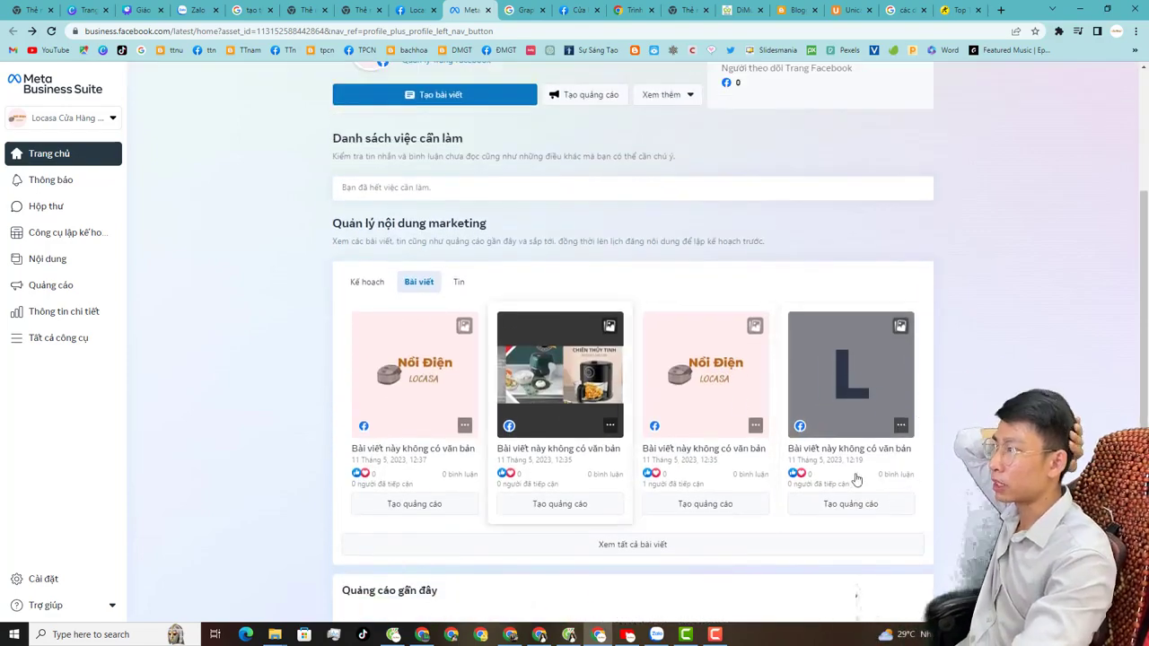
{"action": "scroll", "coordinate": [968, 367], "scroll_direction": "down", "scroll_amount": 1}
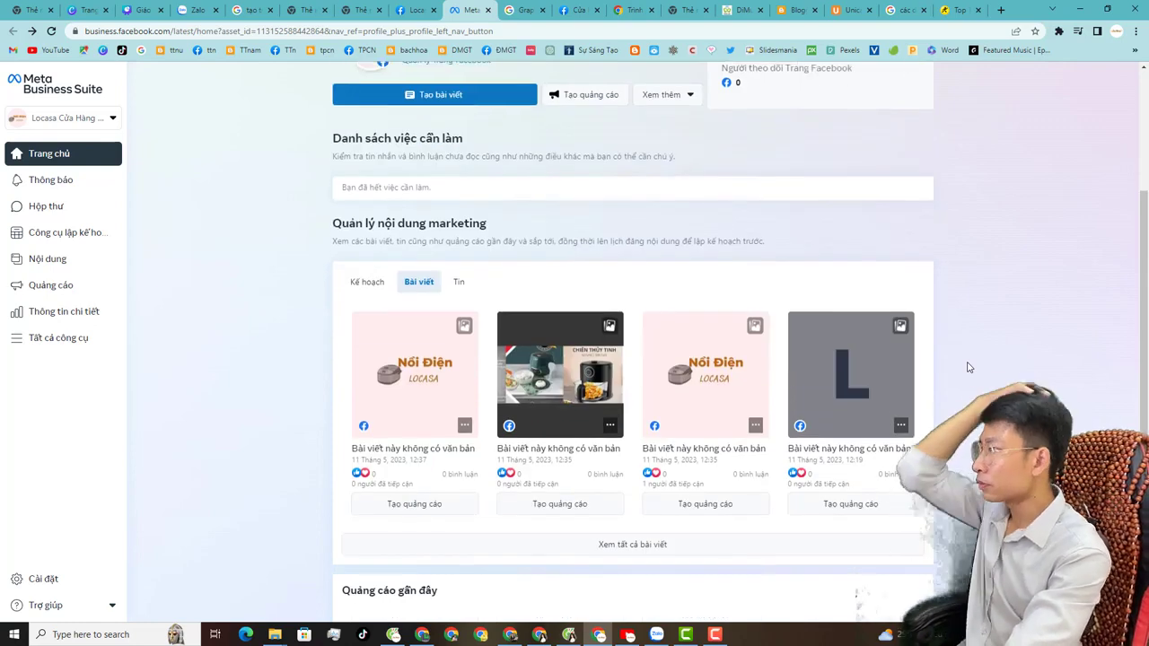
{"action": "scroll", "coordinate": [967, 367], "scroll_direction": "down", "scroll_amount": 3}
{"action": "scroll", "coordinate": [967, 379], "scroll_direction": "up", "scroll_amount": 5}
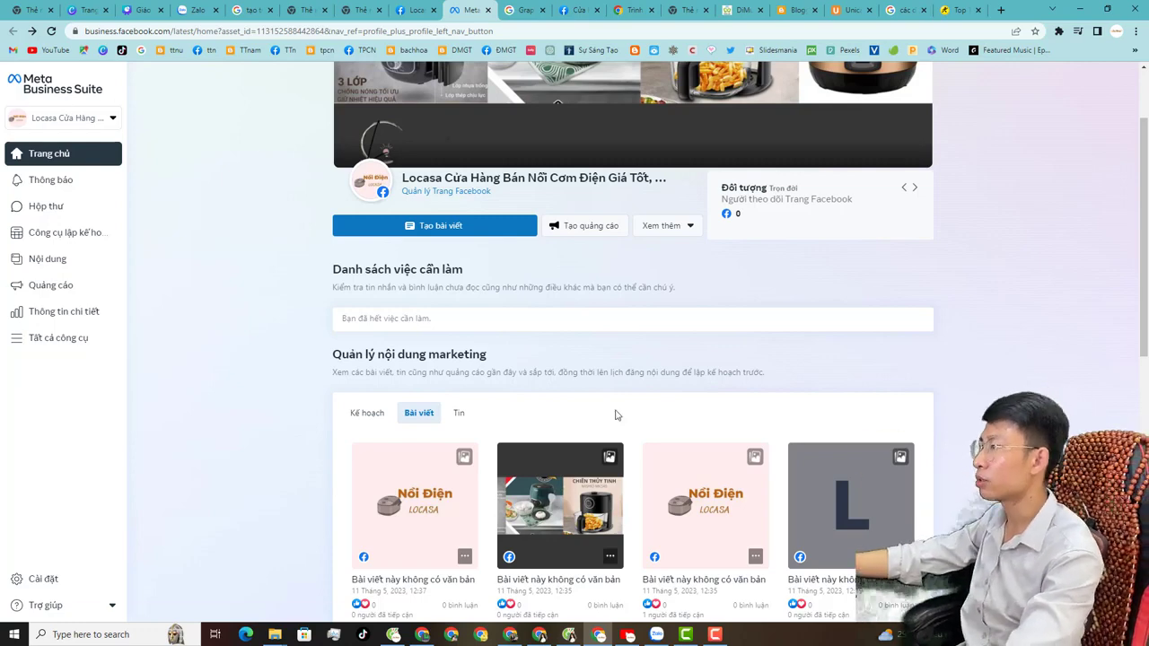
{"action": "scroll", "coordinate": [760, 487], "scroll_direction": "down", "scroll_amount": 2}
- Show the Kế hoạch calendar under marketing content management and review the ads, audience growth and news sections of the home page
{"action": "left_click", "coordinate": [356, 299]}
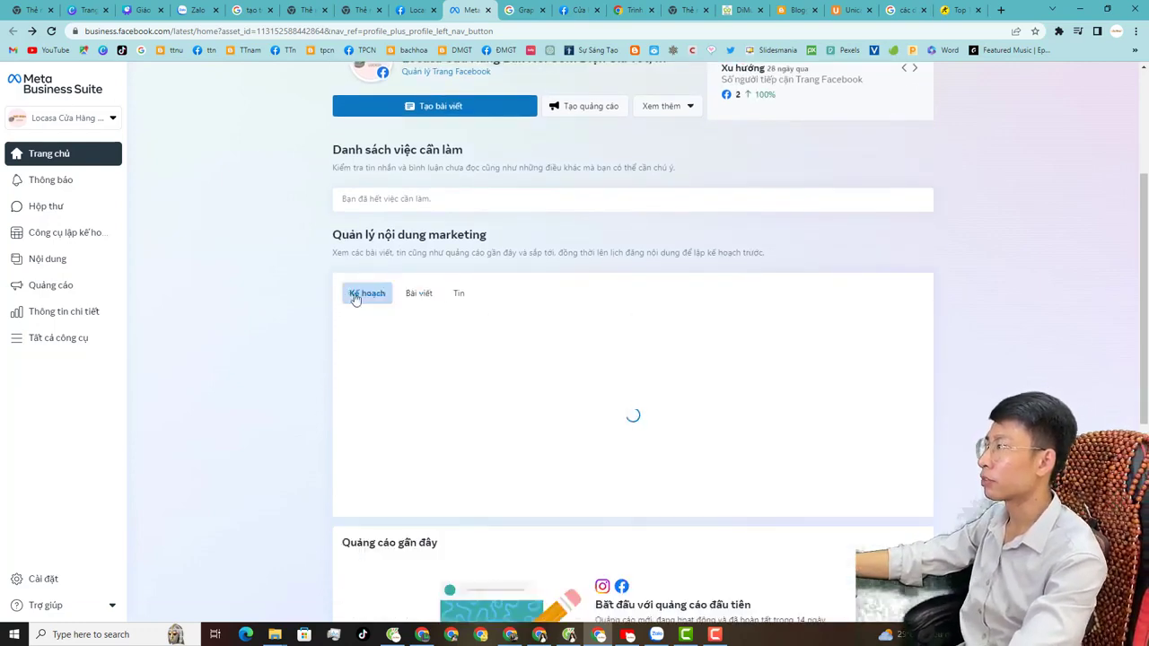
{"action": "left_click", "coordinate": [458, 295]}
{"action": "left_click", "coordinate": [369, 294]}
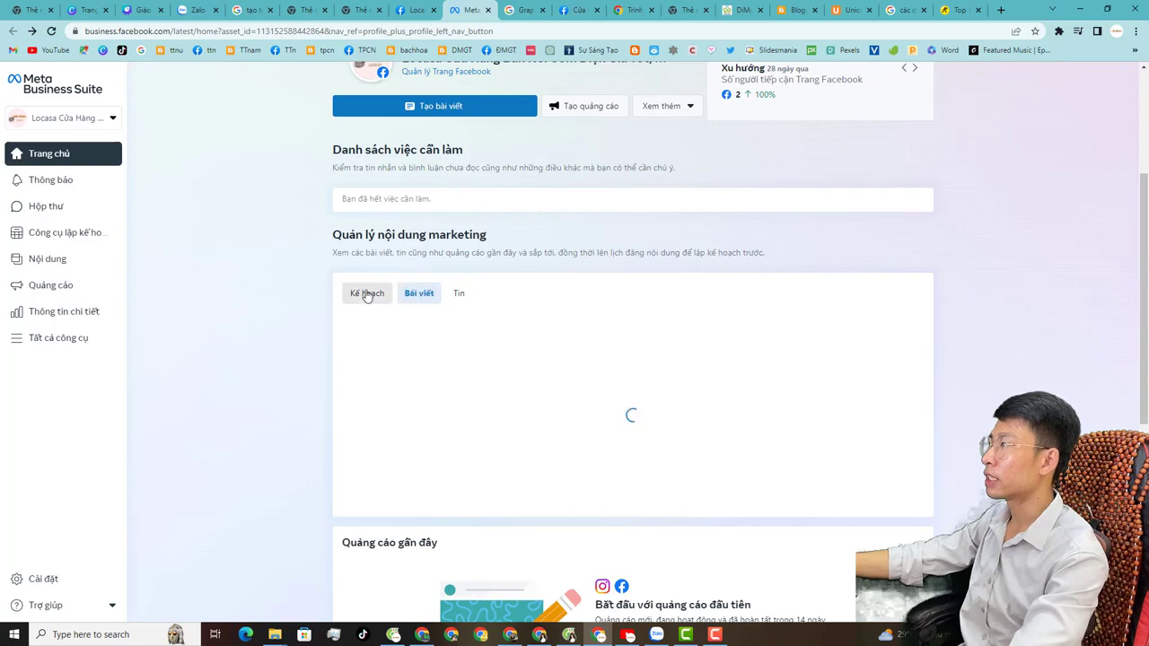
{"action": "scroll", "coordinate": [413, 310], "scroll_direction": "down", "scroll_amount": 2}
{"action": "scroll", "coordinate": [455, 308], "scroll_direction": "down", "scroll_amount": 1}
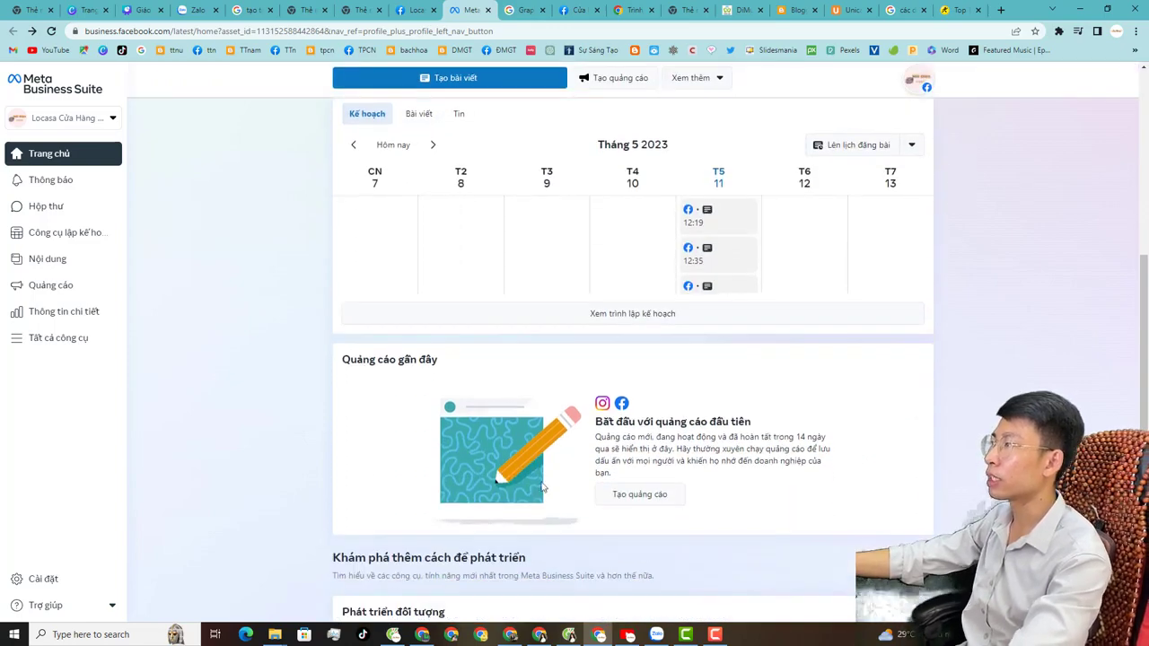
{"action": "scroll", "coordinate": [595, 502], "scroll_direction": "down", "scroll_amount": 2}
{"action": "scroll", "coordinate": [617, 529], "scroll_direction": "down", "scroll_amount": 1}
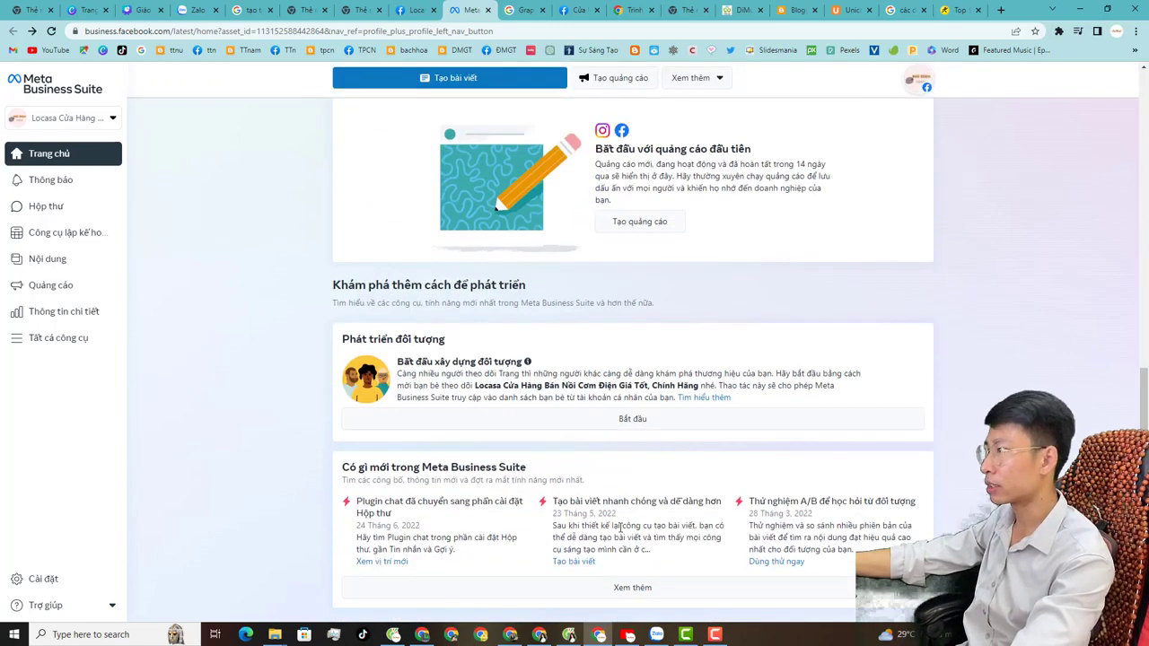
{"action": "scroll", "coordinate": [632, 551], "scroll_direction": "up", "scroll_amount": 3}
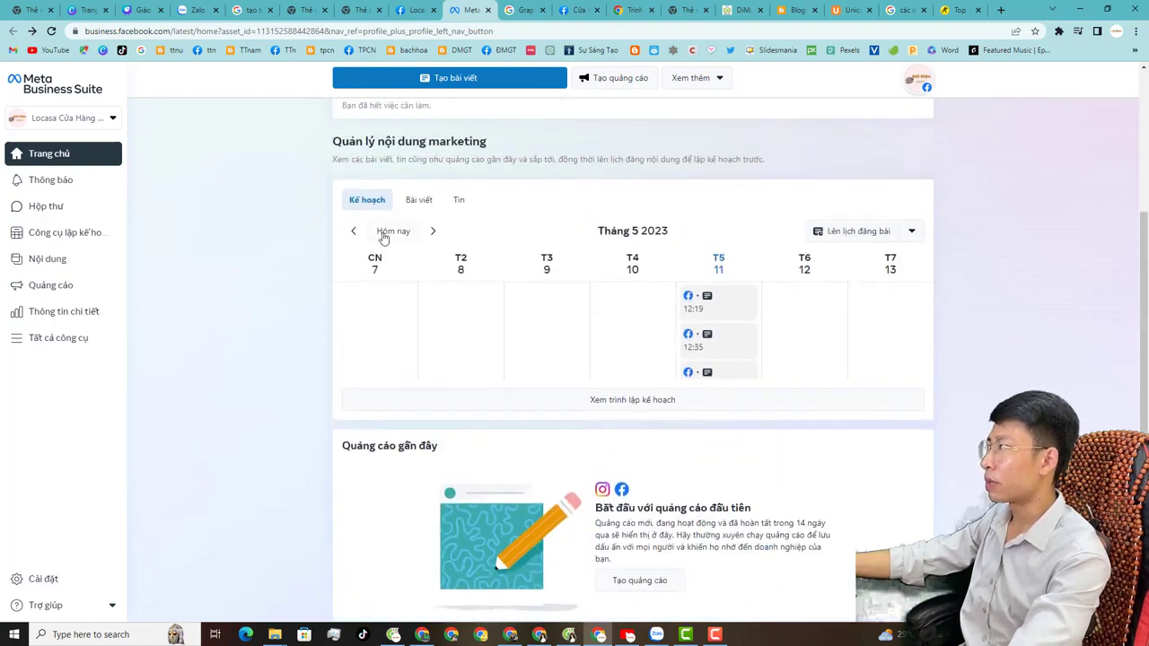
- Compare the Kế hoạch, Bài viết and Tin views of the marketing content section, ending on Tin, and skim the whole home page
{"action": "left_click", "coordinate": [419, 199]}
{"action": "left_click", "coordinate": [371, 204]}
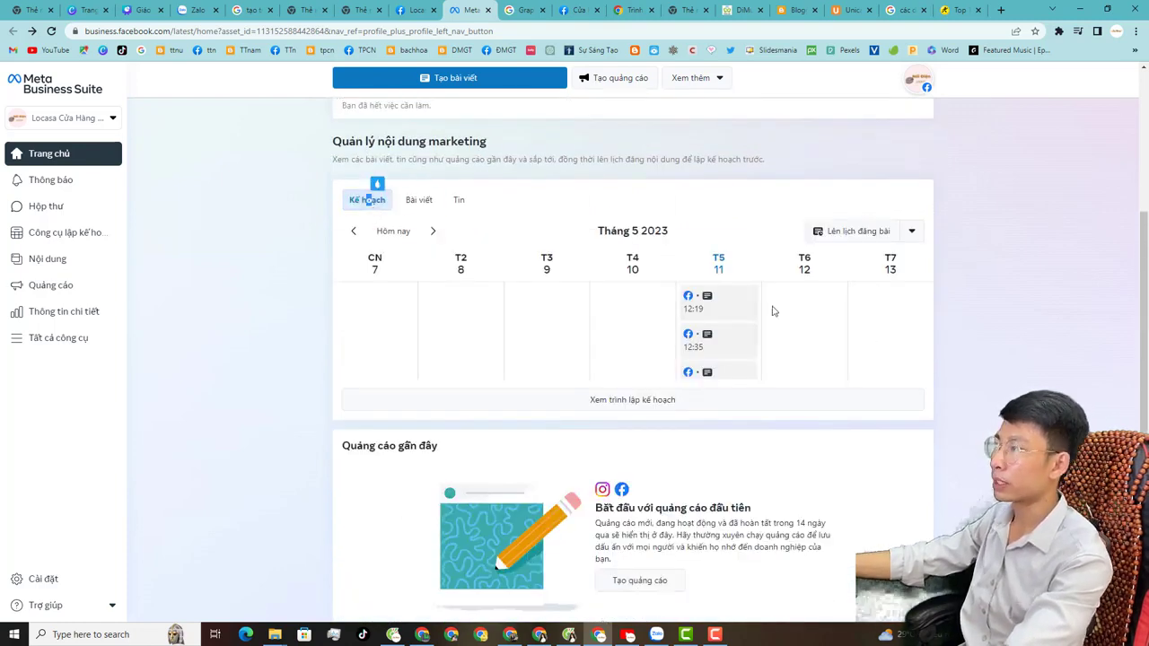
{"action": "left_click", "coordinate": [418, 199]}
{"action": "left_click", "coordinate": [459, 199]}
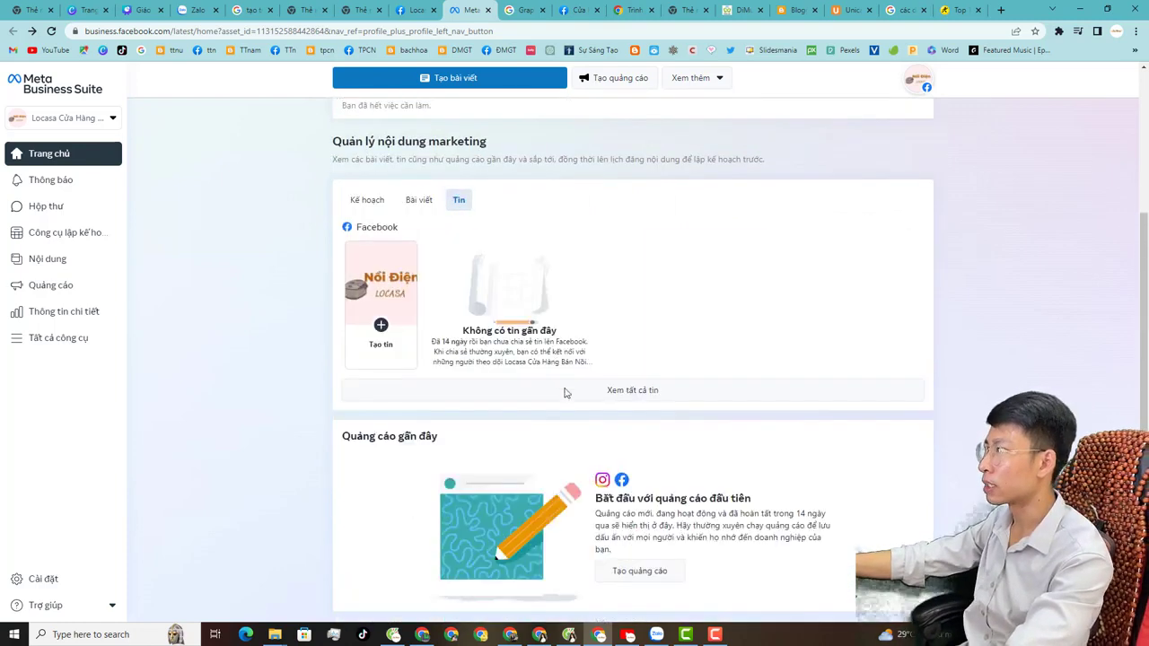
{"action": "scroll", "coordinate": [574, 431], "scroll_direction": "up", "scroll_amount": 3}
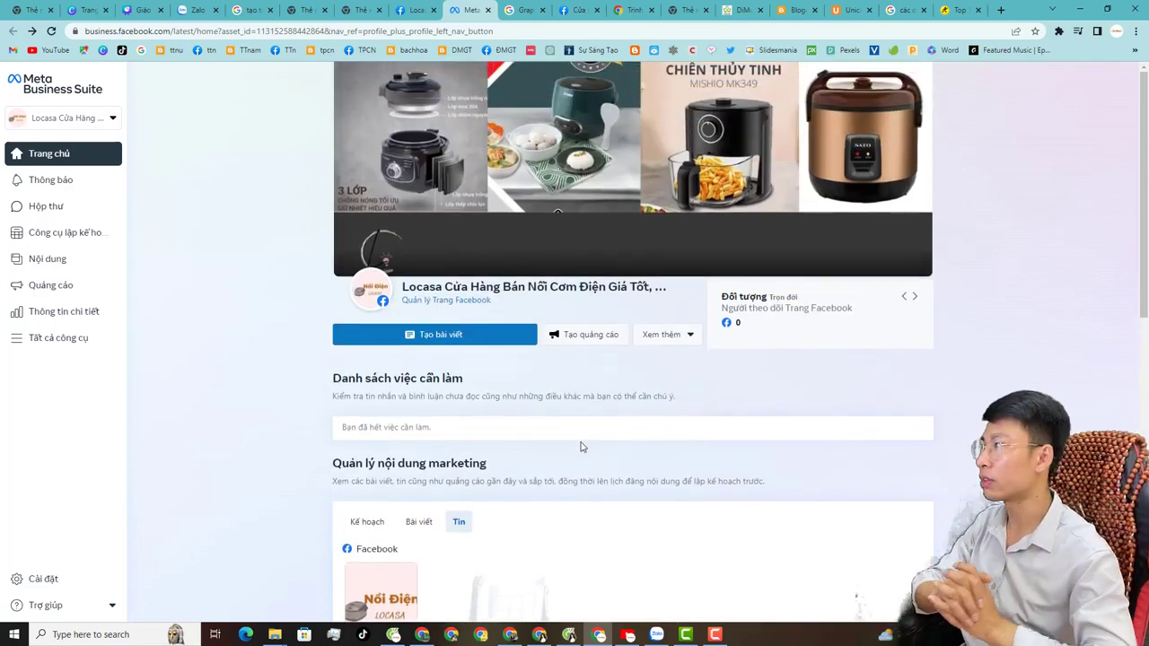
{"action": "scroll", "coordinate": [580, 446], "scroll_direction": "down", "scroll_amount": 10}
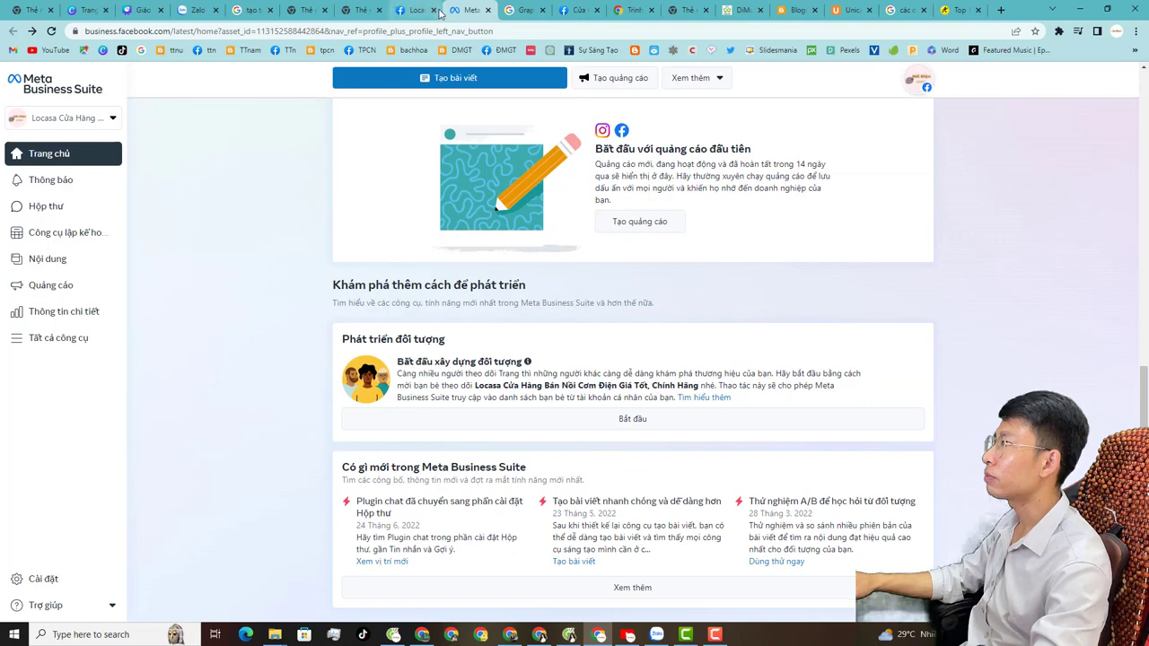
- Switch to the Locasa Page on Facebook, look it over, and view its professional dashboard and ad center
{"action": "left_click", "coordinate": [437, 11]}
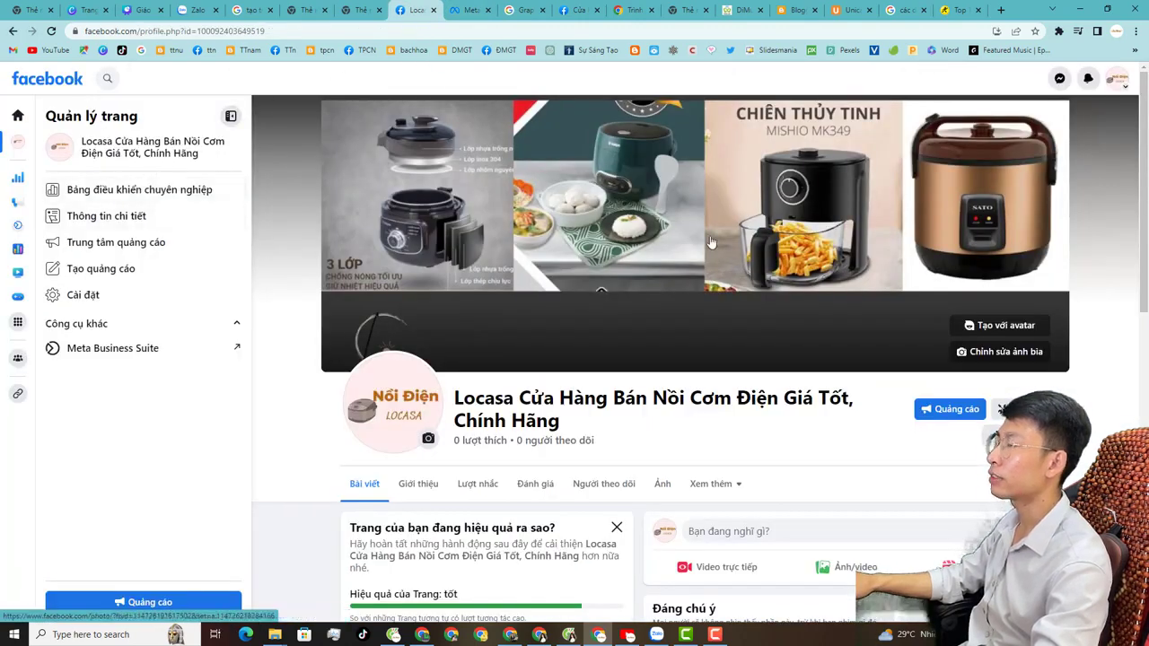
{"action": "scroll", "coordinate": [710, 243], "scroll_direction": "down", "scroll_amount": 3}
{"action": "scroll", "coordinate": [628, 269], "scroll_direction": "up", "scroll_amount": 3}
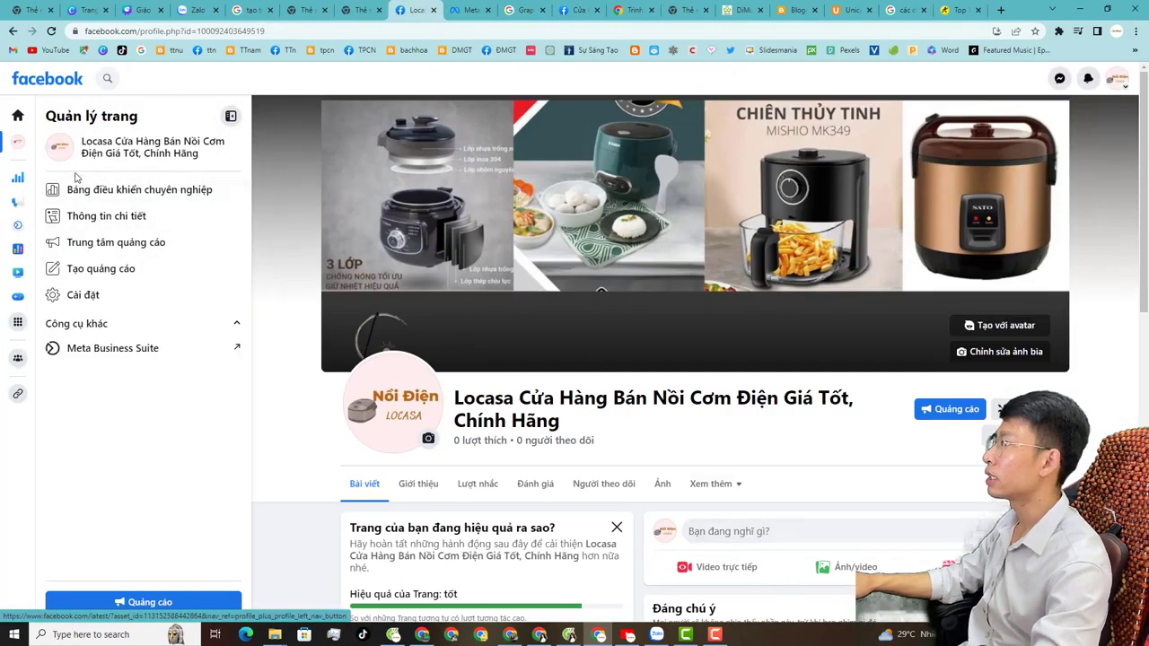
{"action": "left_click", "coordinate": [95, 193]}
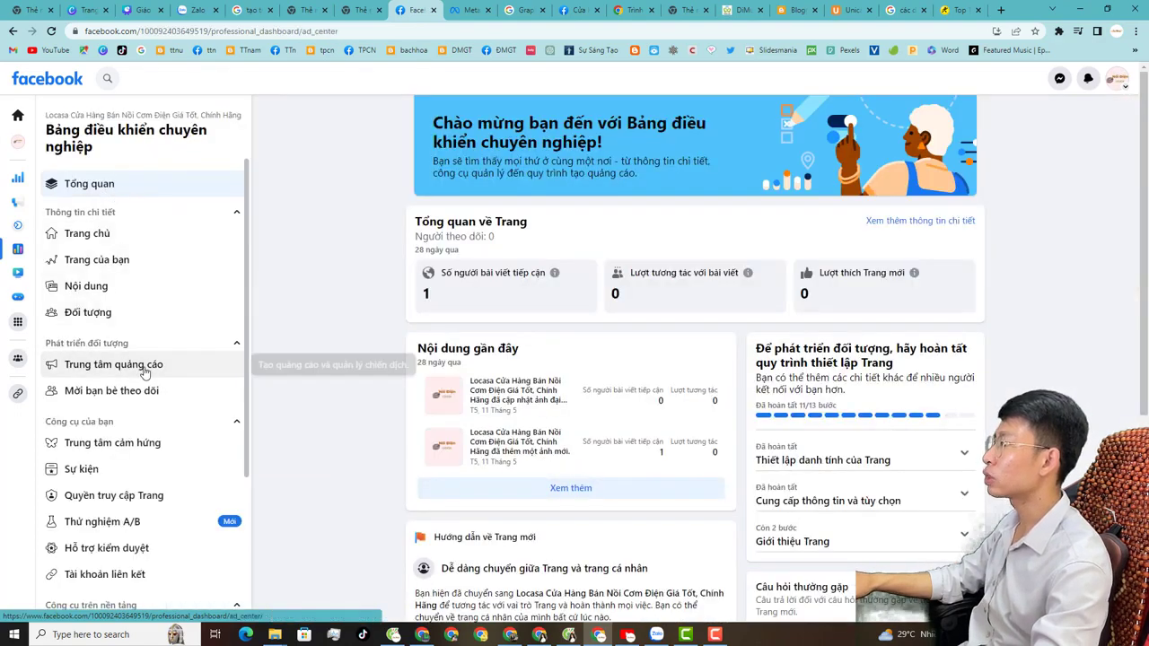
{"action": "left_click", "coordinate": [149, 365]}
- Return to the Facebook home feed, reopen the Locasa Page and launch Meta Business Suite from it
{"action": "left_click", "coordinate": [52, 82]}
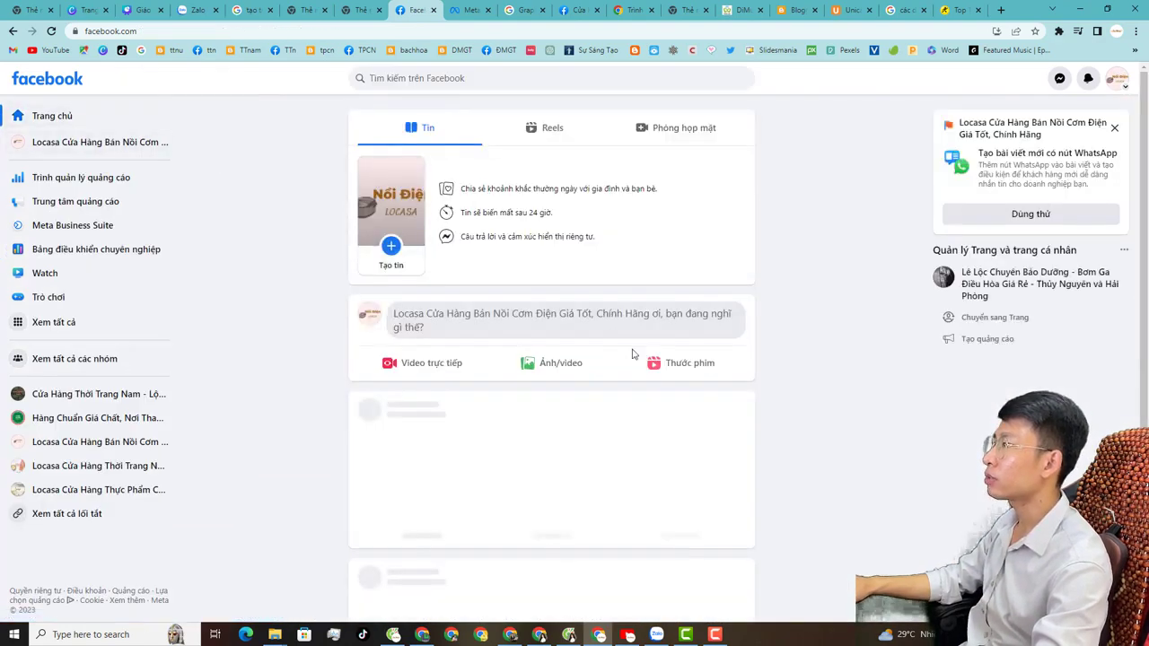
{"action": "left_click", "coordinate": [146, 142]}
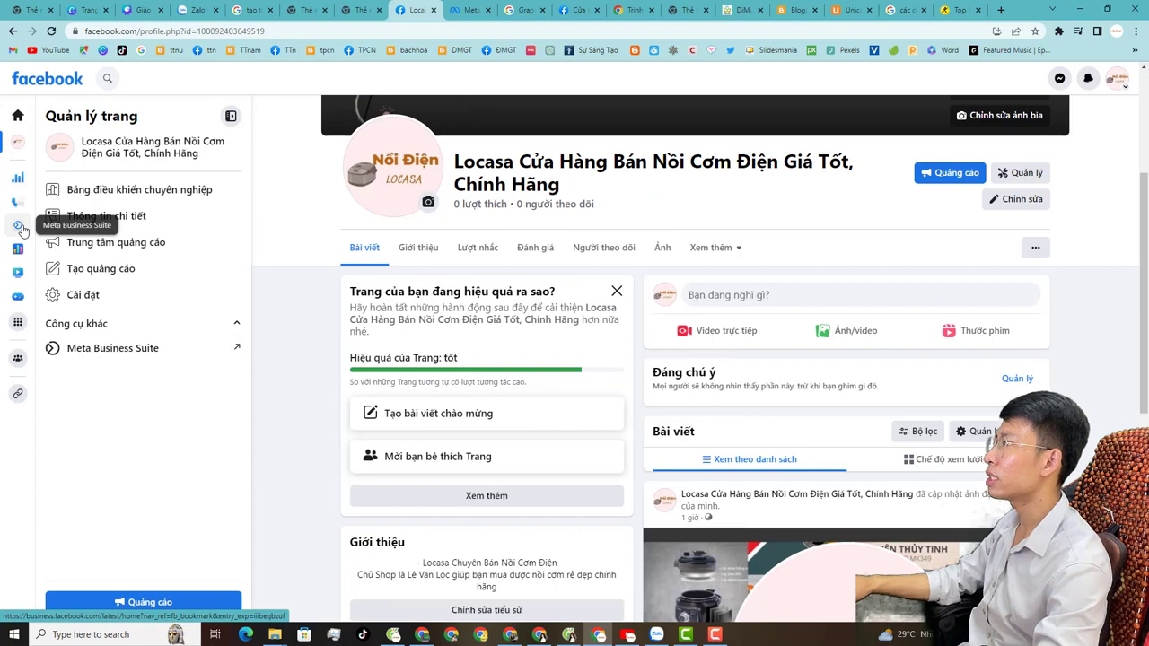
{"action": "left_click", "coordinate": [20, 227]}
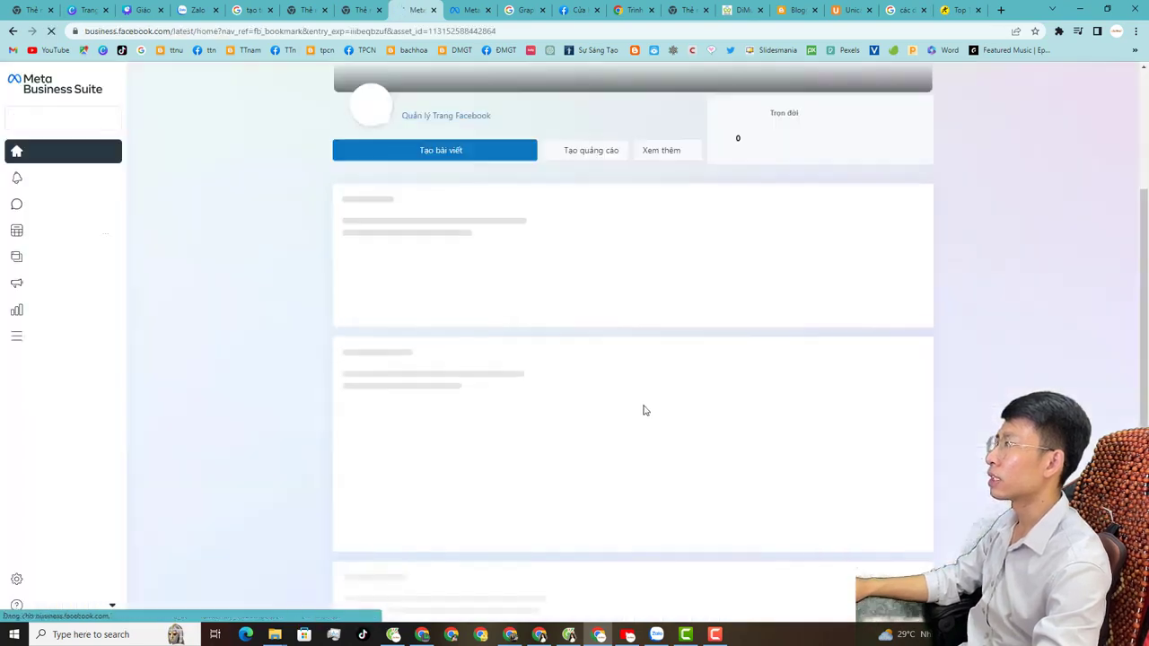
- Review the reloaded Business Suite home page, stepping through its posts, plan and stories views
{"action": "scroll", "coordinate": [449, 149], "scroll_direction": "down", "scroll_amount": 5}
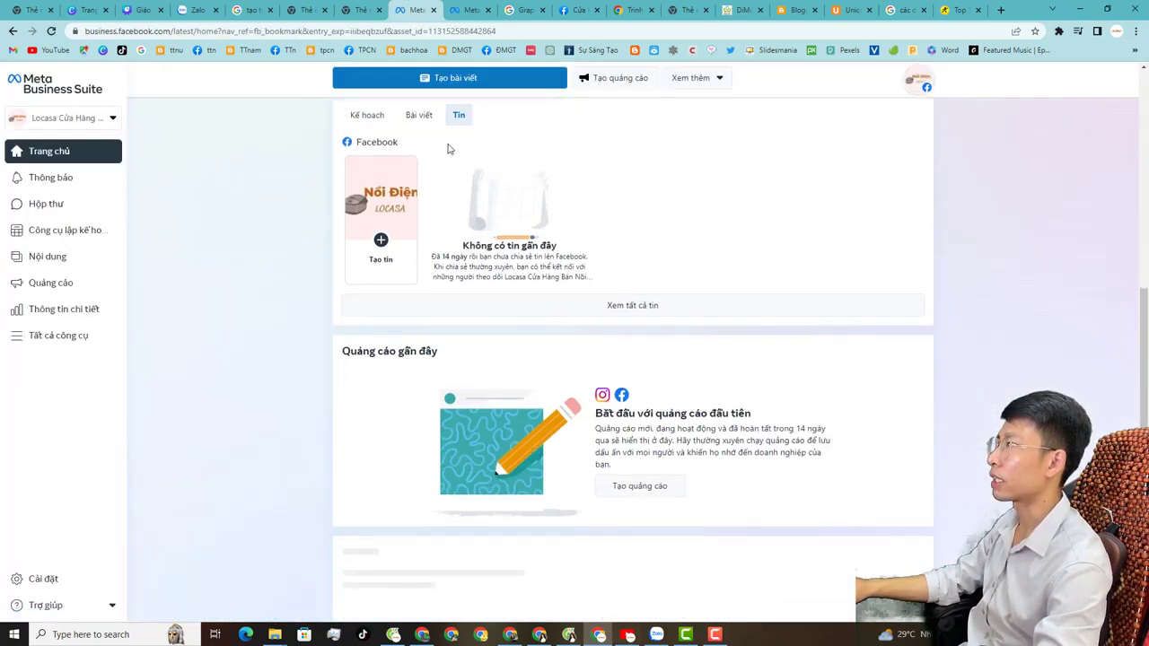
{"action": "scroll", "coordinate": [449, 149], "scroll_direction": "up", "scroll_amount": 5}
{"action": "left_click", "coordinate": [418, 425]}
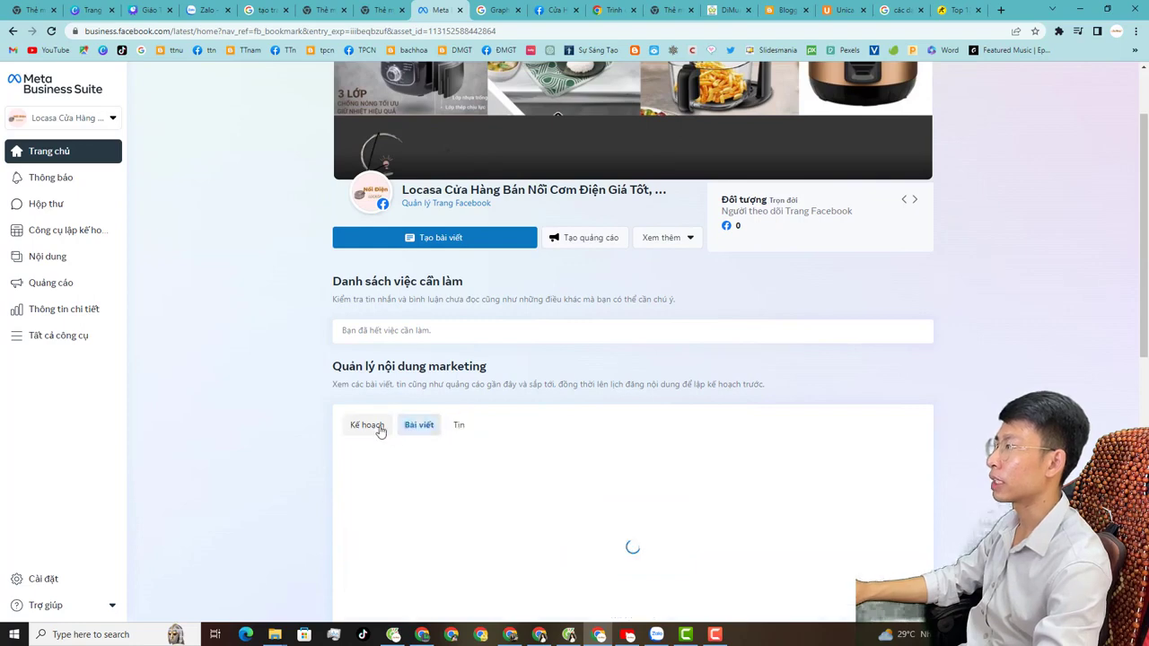
{"action": "left_click", "coordinate": [368, 426]}
{"action": "left_click", "coordinate": [418, 426]}
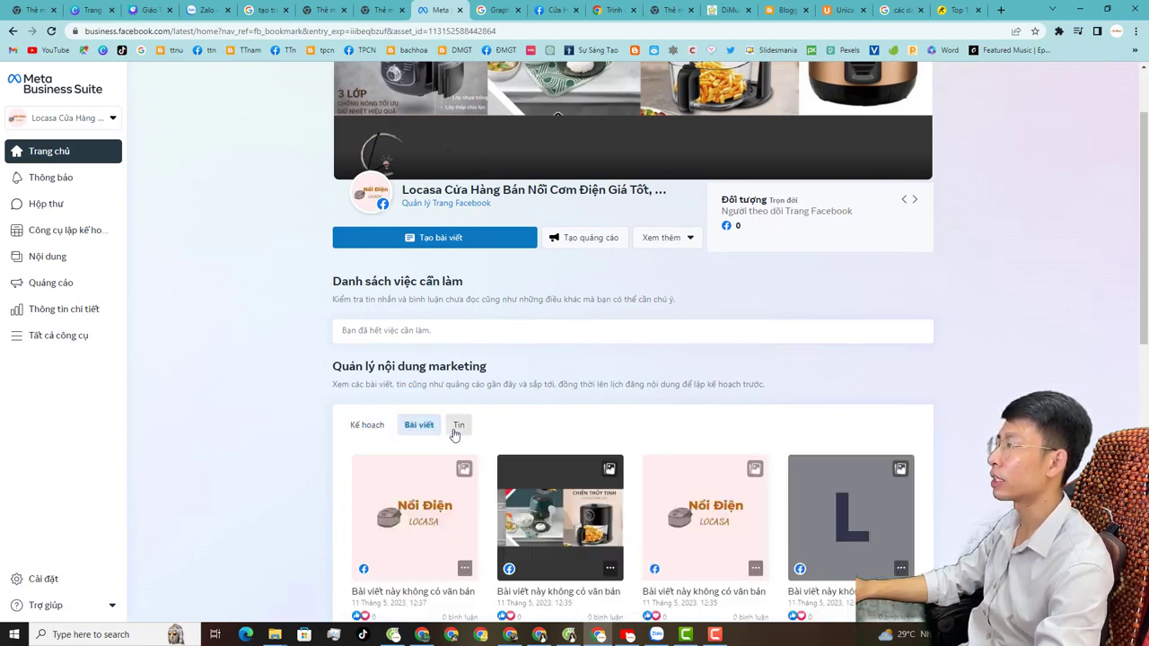
{"action": "left_click", "coordinate": [457, 425]}
{"action": "scroll", "coordinate": [443, 438], "scroll_direction": "down", "scroll_amount": 4}
{"action": "scroll", "coordinate": [443, 439], "scroll_direction": "up", "scroll_amount": 6}
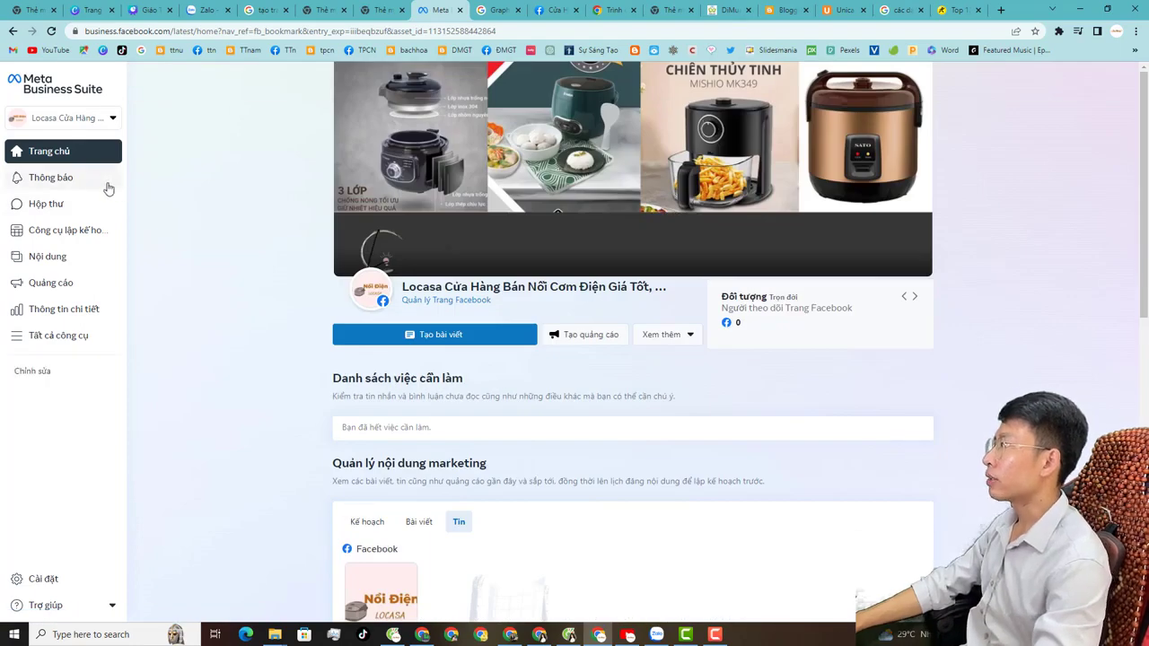
- Check the Page's notifications and inbox, and open the content planner calendar
{"action": "left_click", "coordinate": [90, 189]}
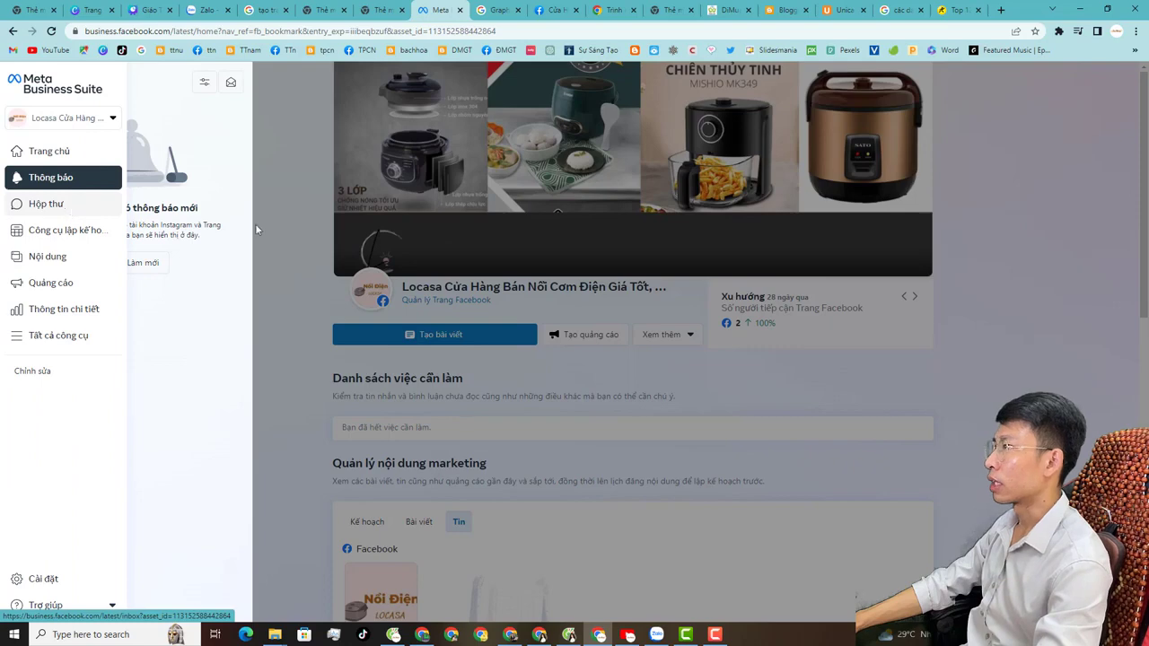
{"action": "left_click", "coordinate": [34, 211]}
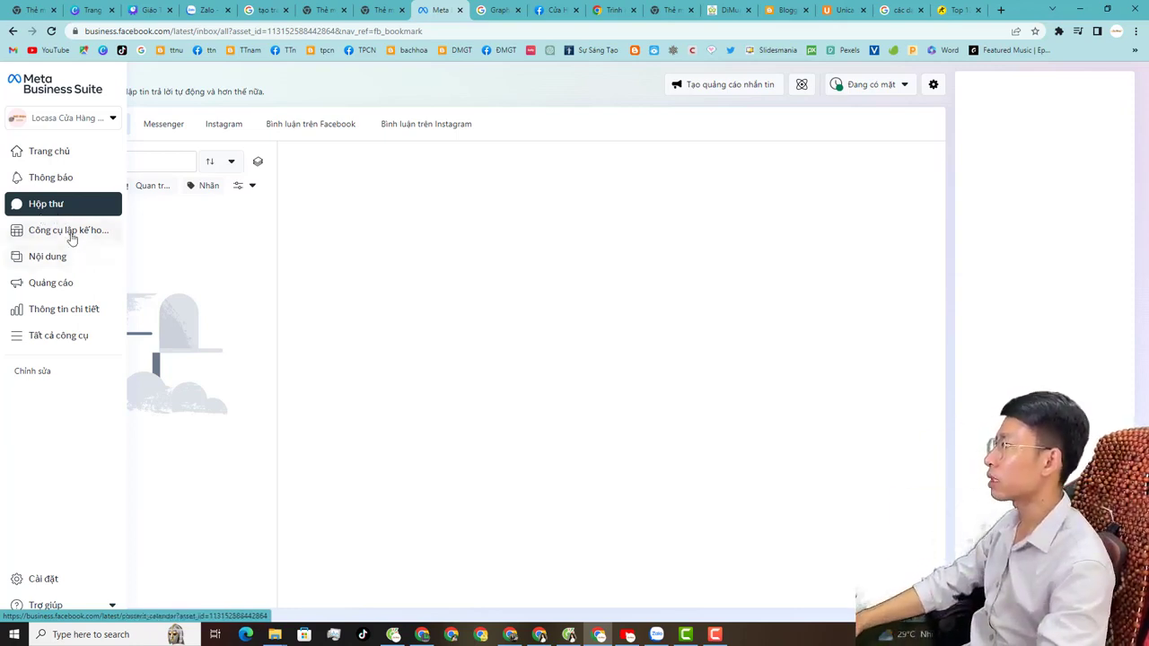
{"action": "left_click", "coordinate": [69, 233]}
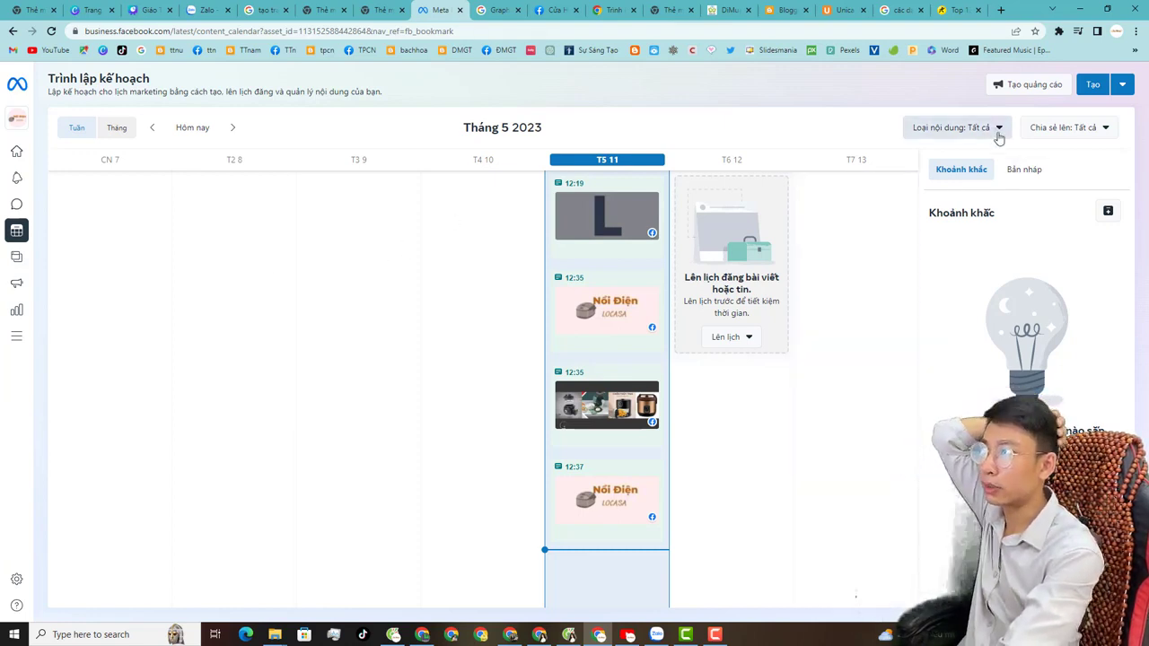
- Open the content management area and view its stories, feed and grid, and clips pages, expanding the collections and content assets groups
{"action": "left_click", "coordinate": [33, 256]}
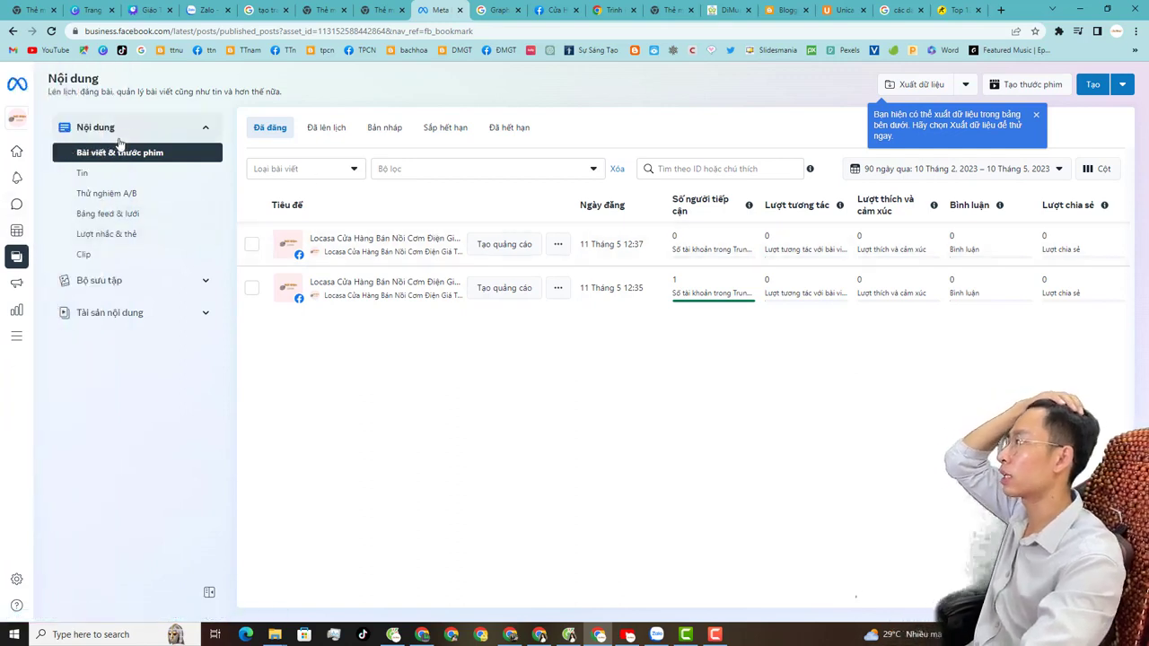
{"action": "left_click", "coordinate": [107, 198]}
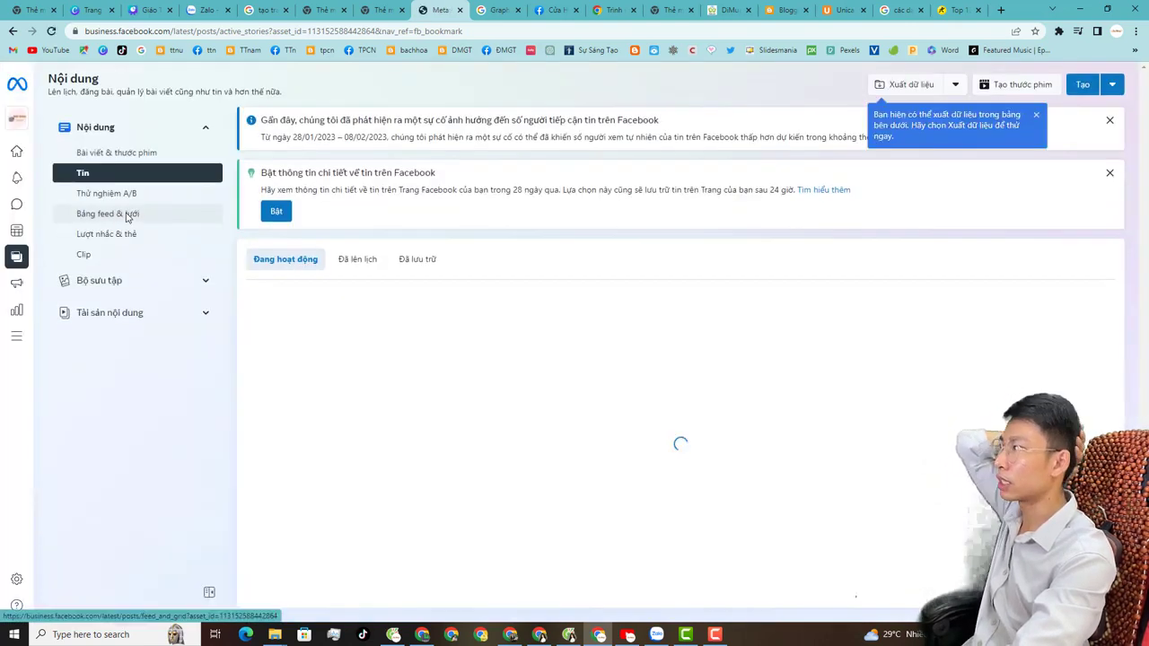
{"action": "left_click", "coordinate": [124, 218]}
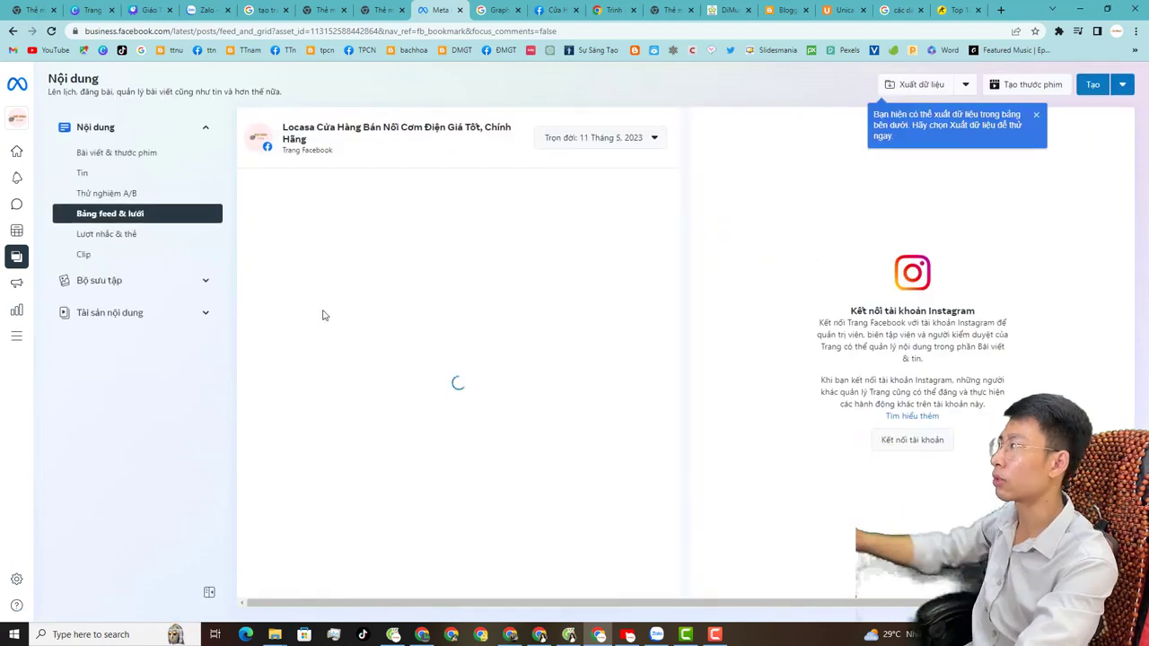
{"action": "left_click", "coordinate": [113, 255]}
{"action": "left_click", "coordinate": [128, 283]}
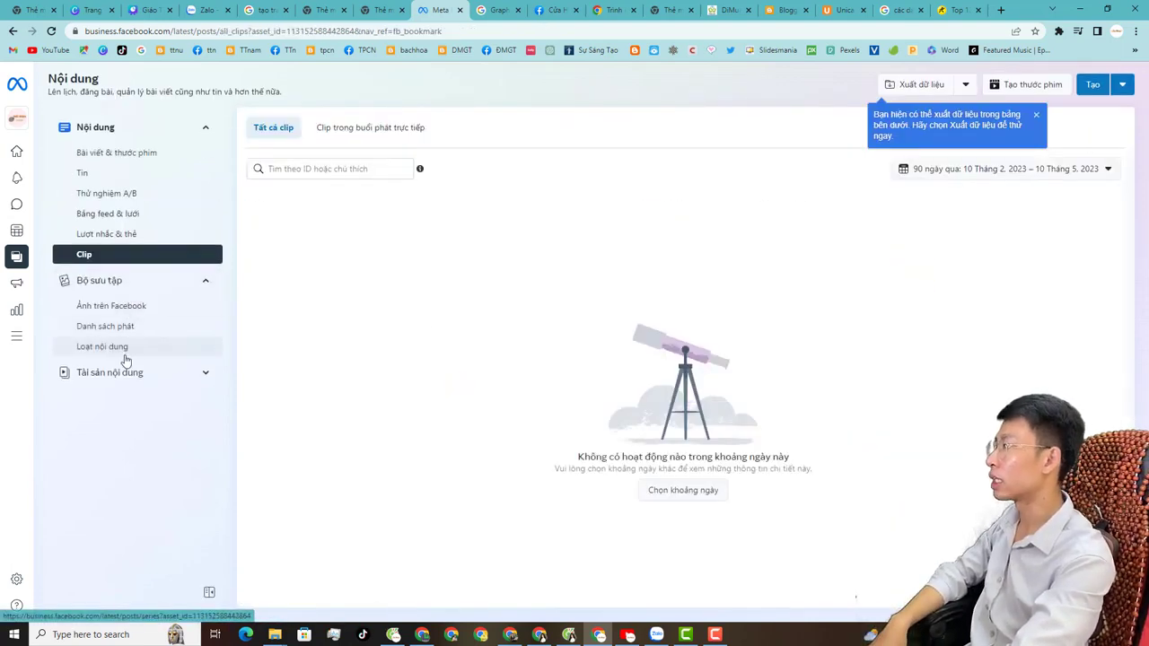
{"action": "left_click", "coordinate": [126, 372]}
- View the Page's ads area and examine the reach chart and growth suggestions in its insights overview
{"action": "left_click", "coordinate": [16, 284]}
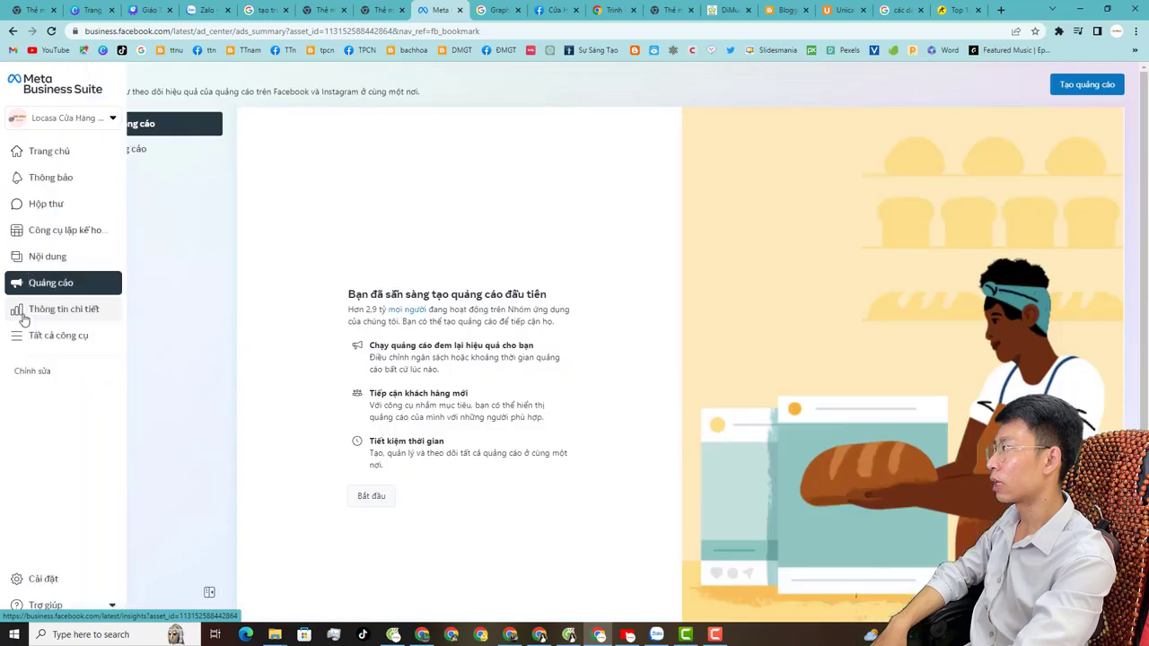
{"action": "left_click", "coordinate": [20, 312]}
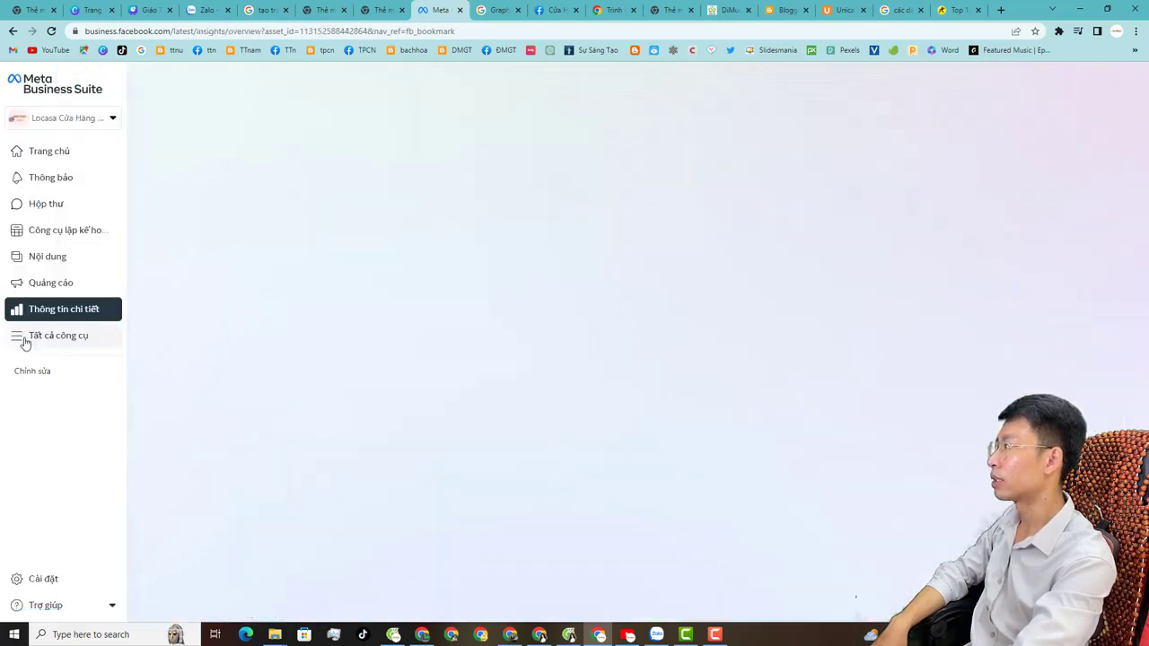
{"action": "left_click", "coordinate": [26, 338]}
{"action": "left_click", "coordinate": [795, 153]}
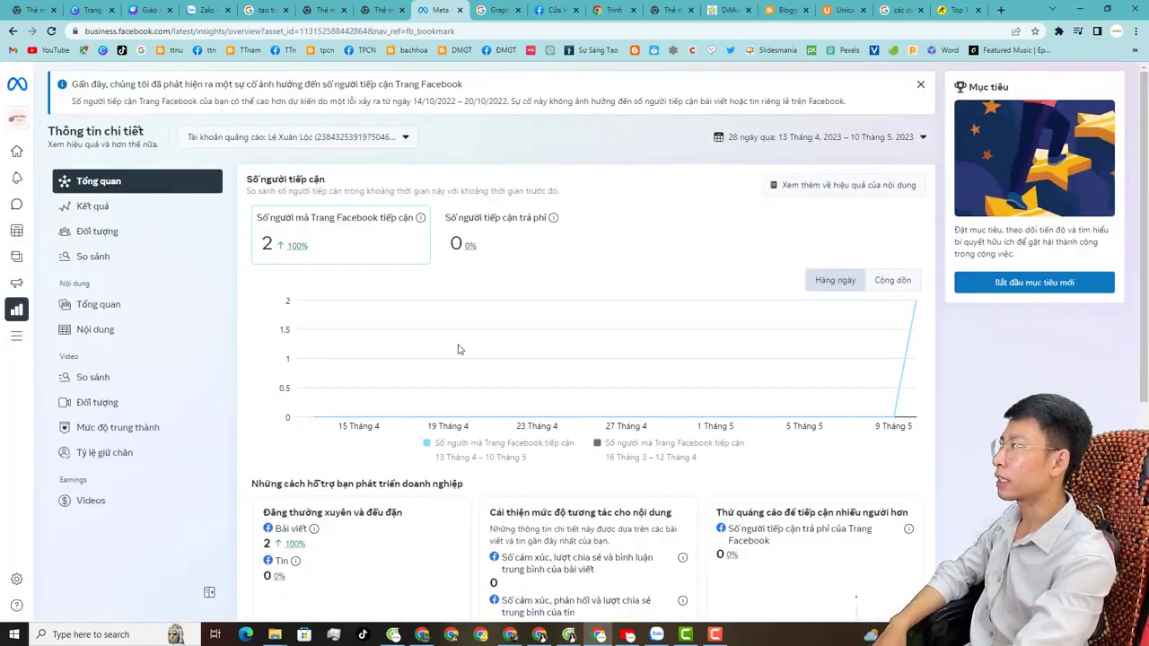
{"action": "scroll", "coordinate": [479, 419], "scroll_direction": "down", "scroll_amount": 2}
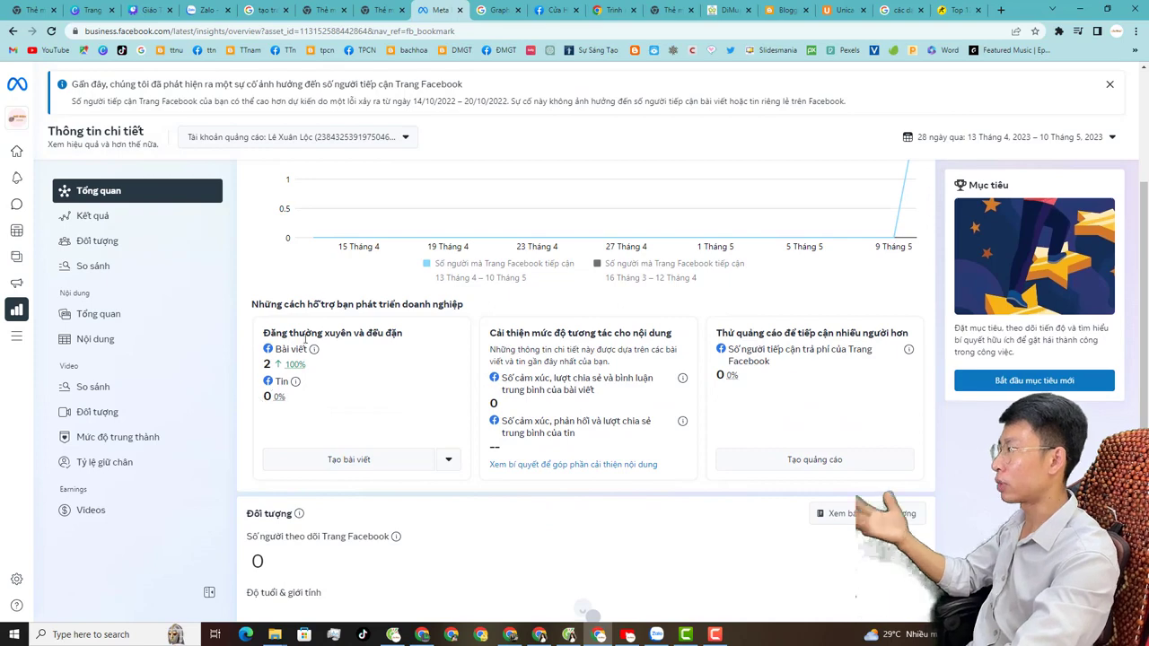
{"action": "scroll", "coordinate": [125, 269], "scroll_direction": "up", "scroll_amount": 2}
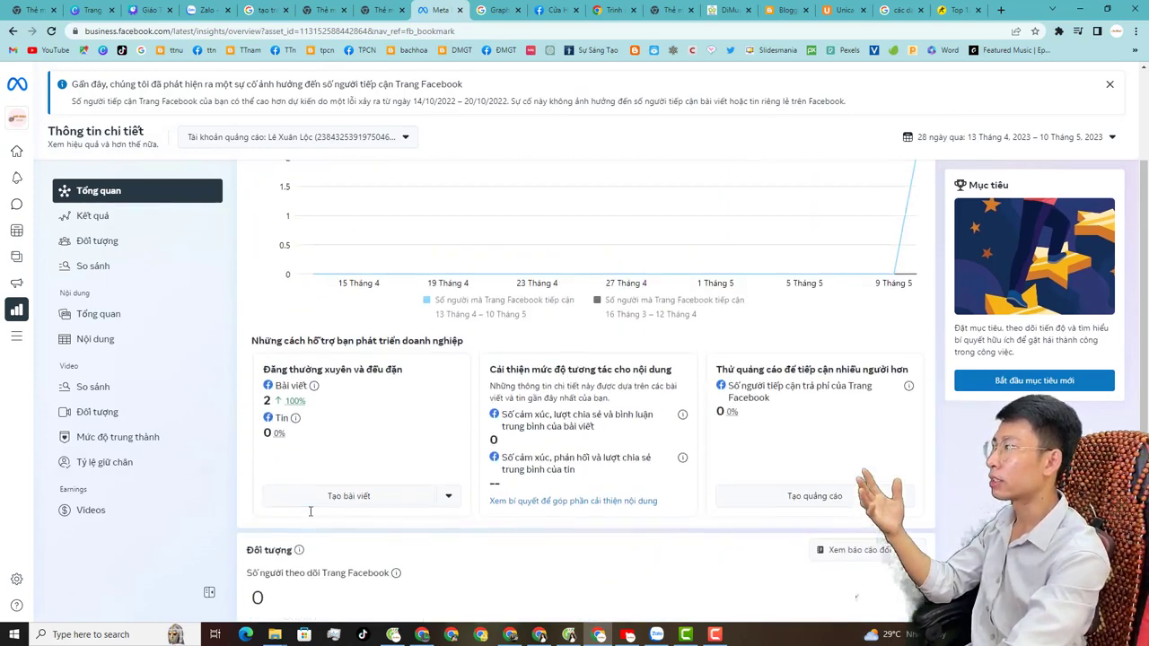
- Browse the full list of Business Suite tools and open the content planner from it
{"action": "left_click", "coordinate": [18, 338]}
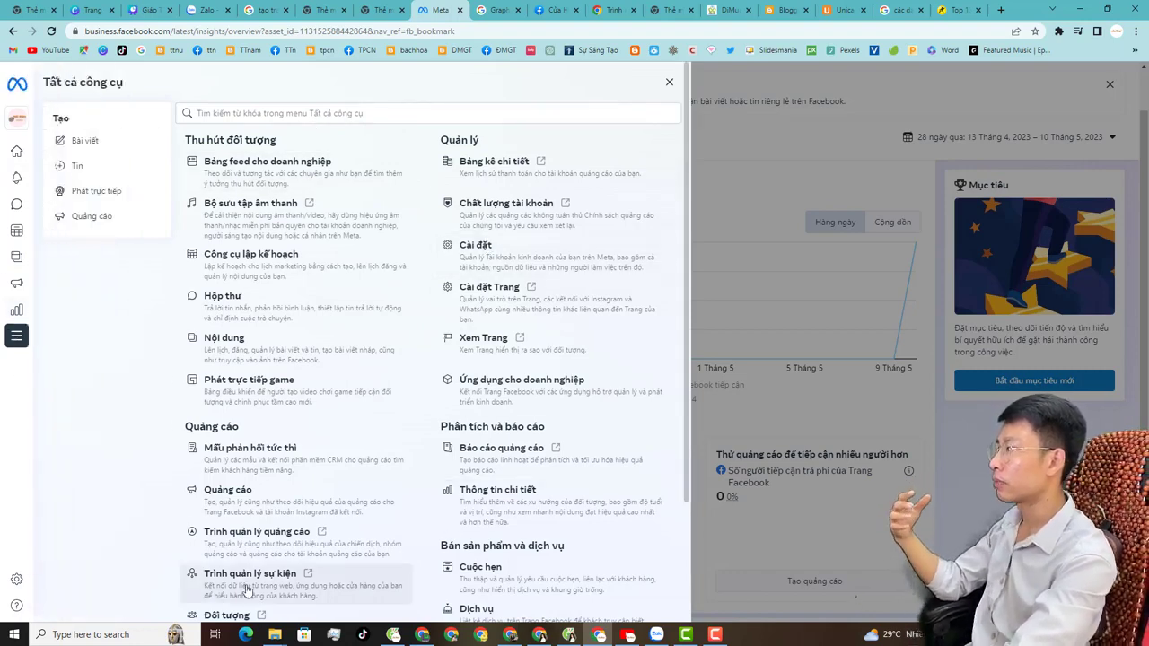
{"action": "scroll", "coordinate": [270, 547], "scroll_direction": "down", "scroll_amount": 2}
{"action": "scroll", "coordinate": [484, 551], "scroll_direction": "up", "scroll_amount": 2}
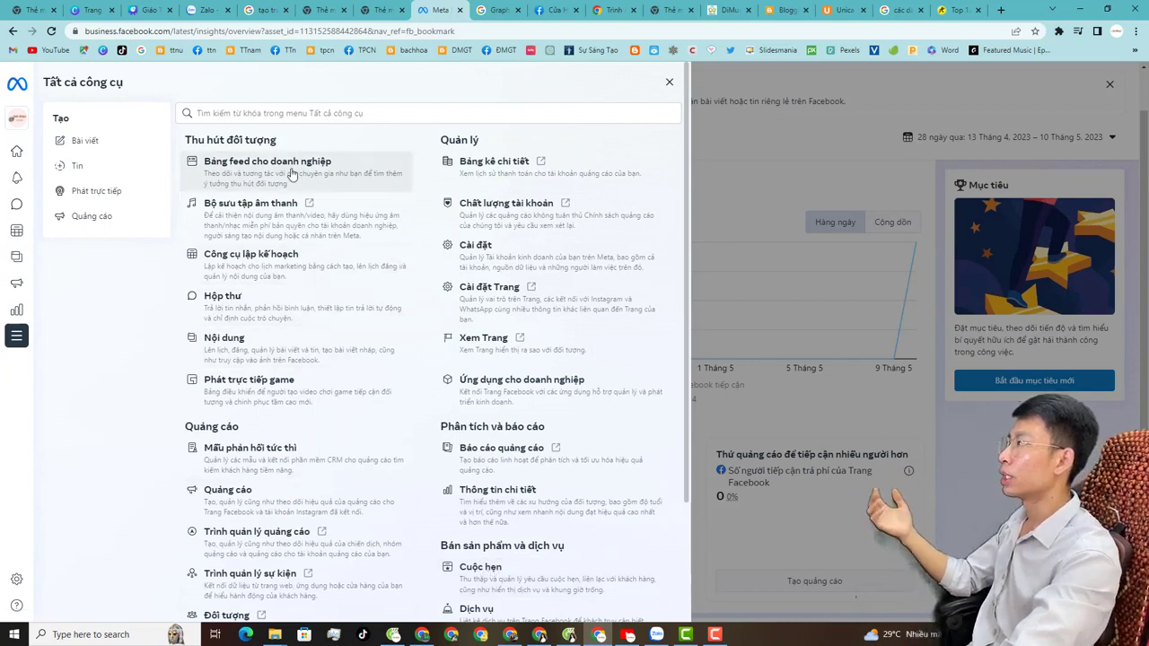
{"action": "left_click", "coordinate": [321, 280]}
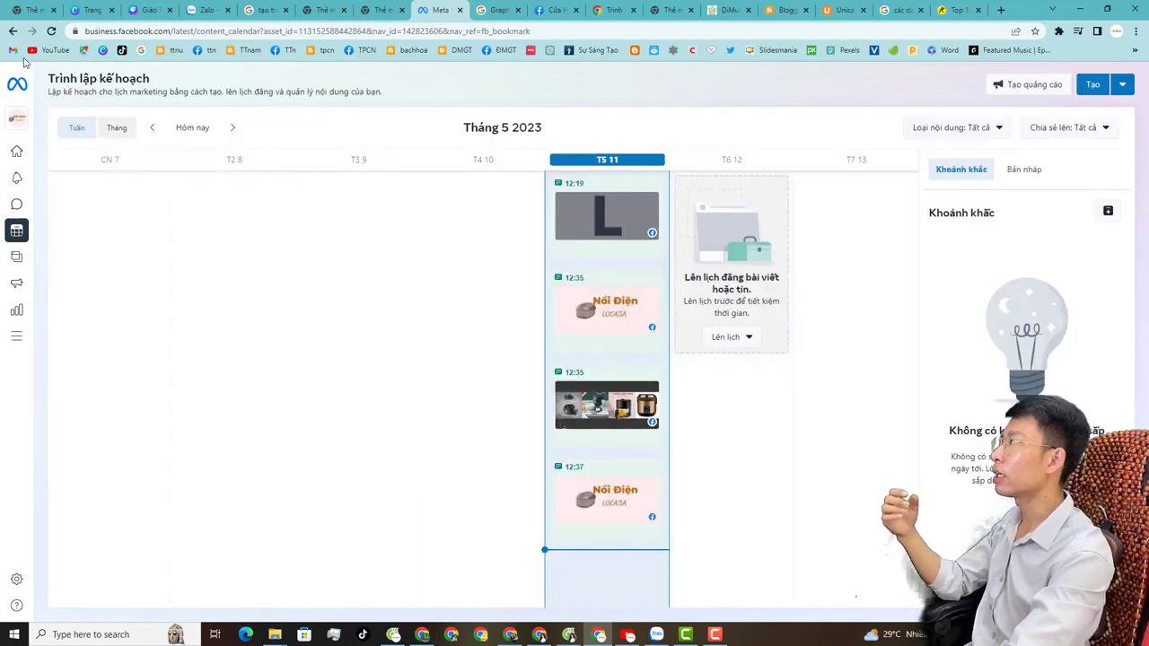
- Return to the insights overview, dismiss its what's-new notice and open the results report
{"action": "left_click", "coordinate": [13, 32]}
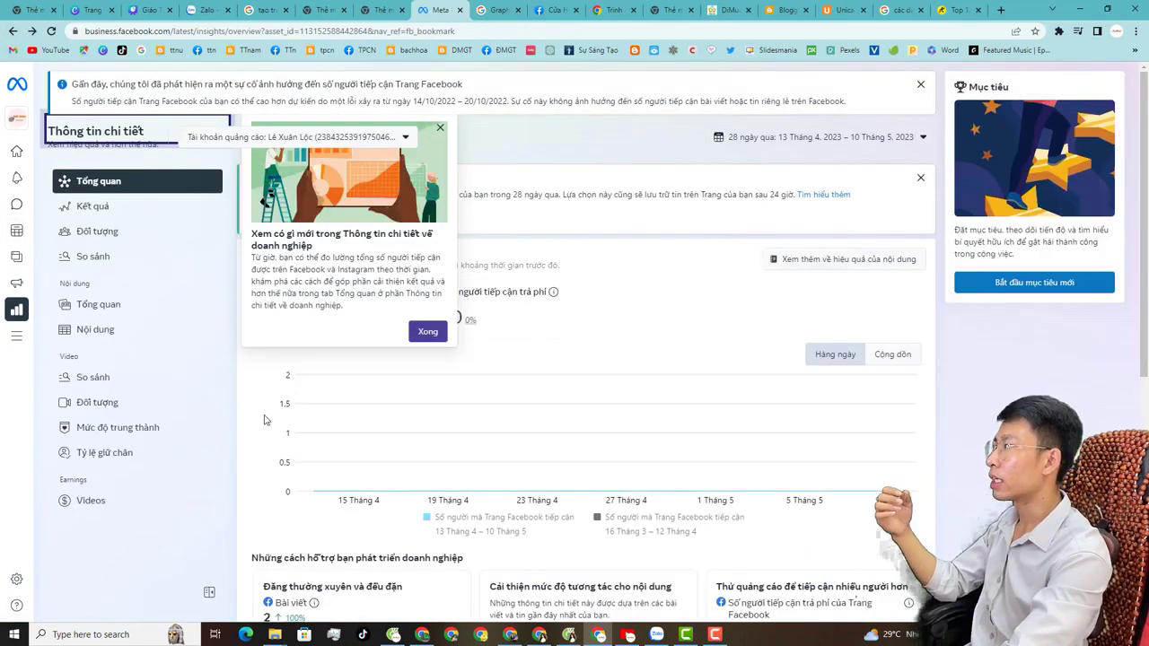
{"action": "left_click", "coordinate": [425, 331]}
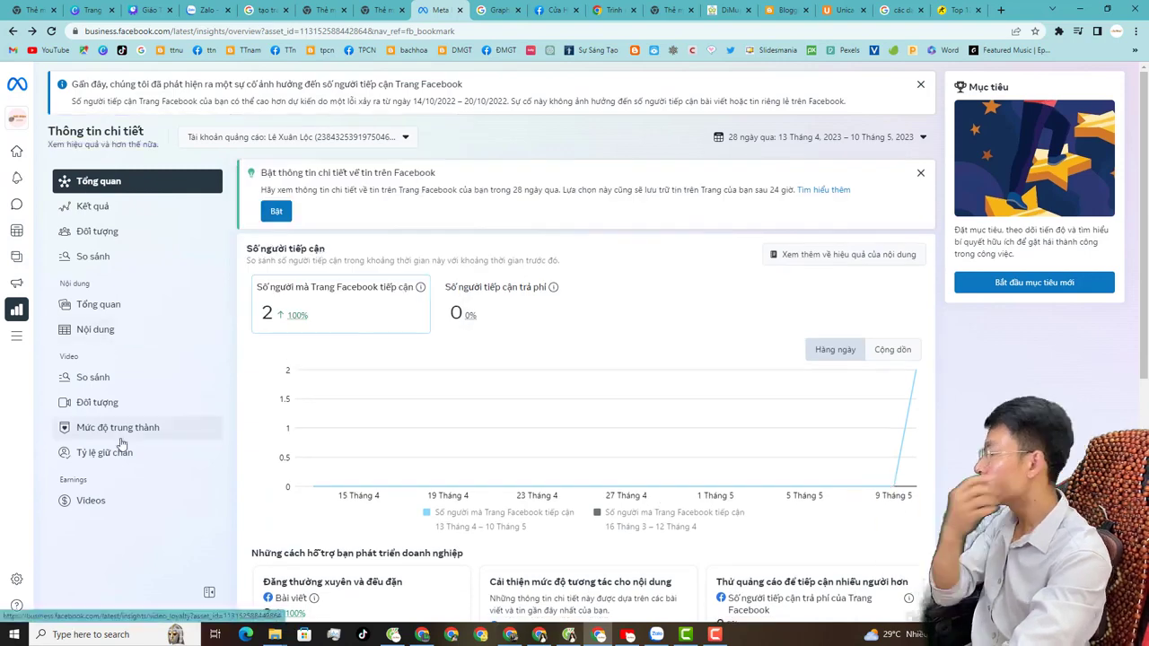
{"action": "left_click", "coordinate": [126, 210]}
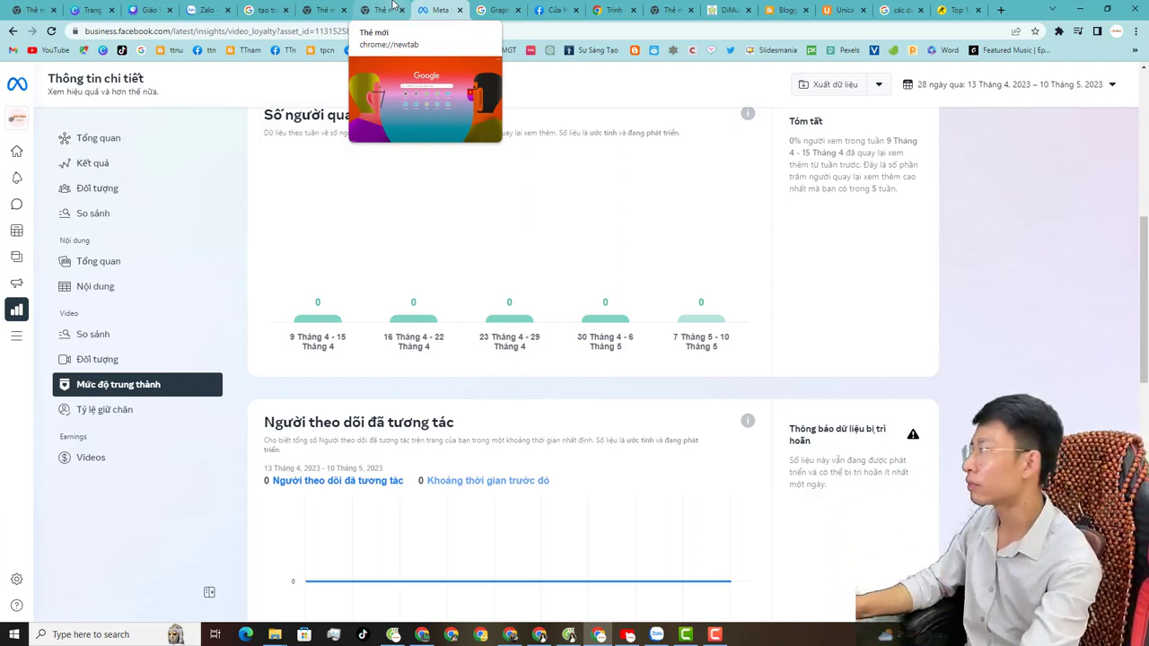
- View the video earnings, retention, loyalty, audience and comparison reports in the Page's insights
{"action": "left_click", "coordinate": [171, 456]}
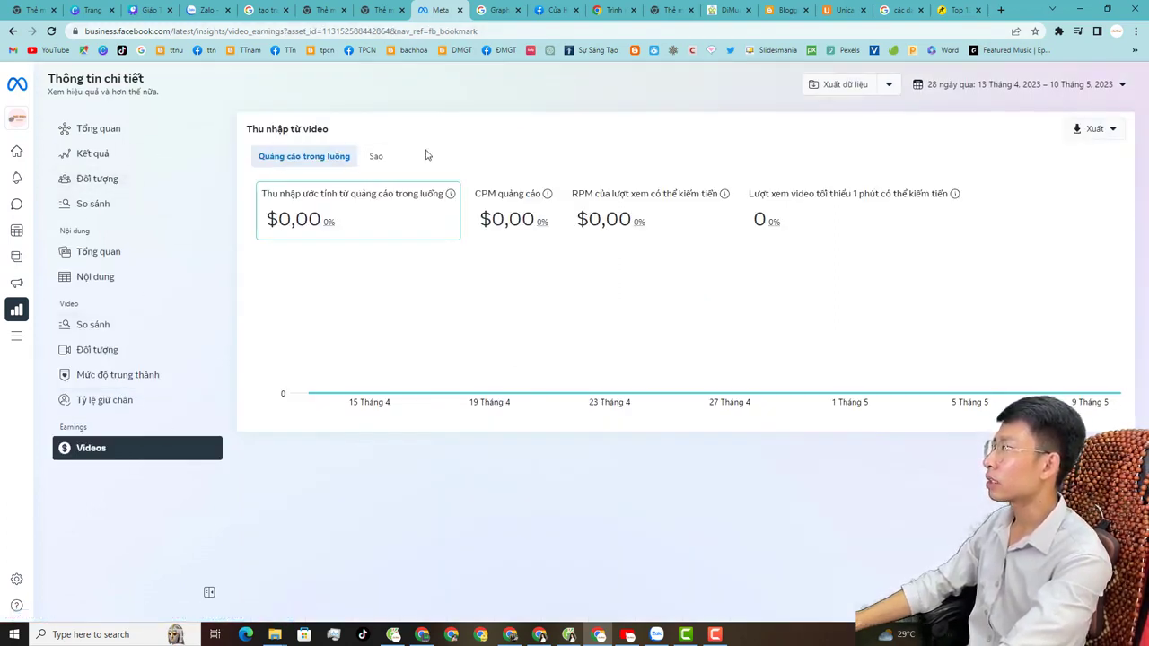
{"action": "left_click", "coordinate": [112, 399]}
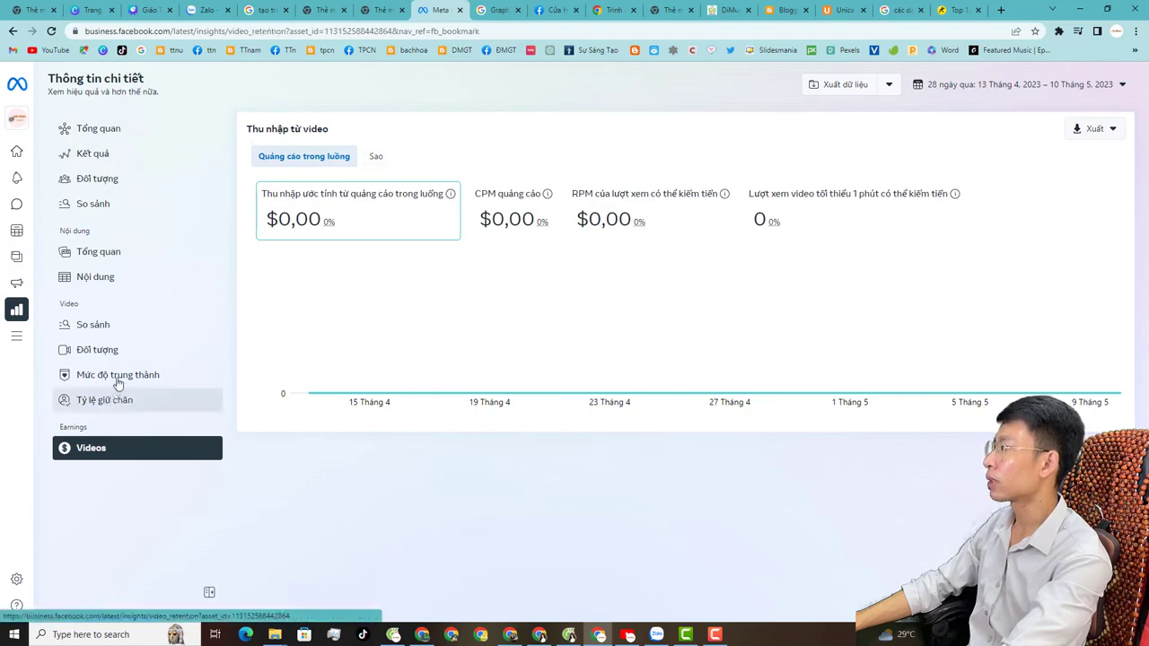
{"action": "left_click", "coordinate": [117, 375]}
{"action": "left_click", "coordinate": [97, 349]}
{"action": "left_click", "coordinate": [96, 325]}
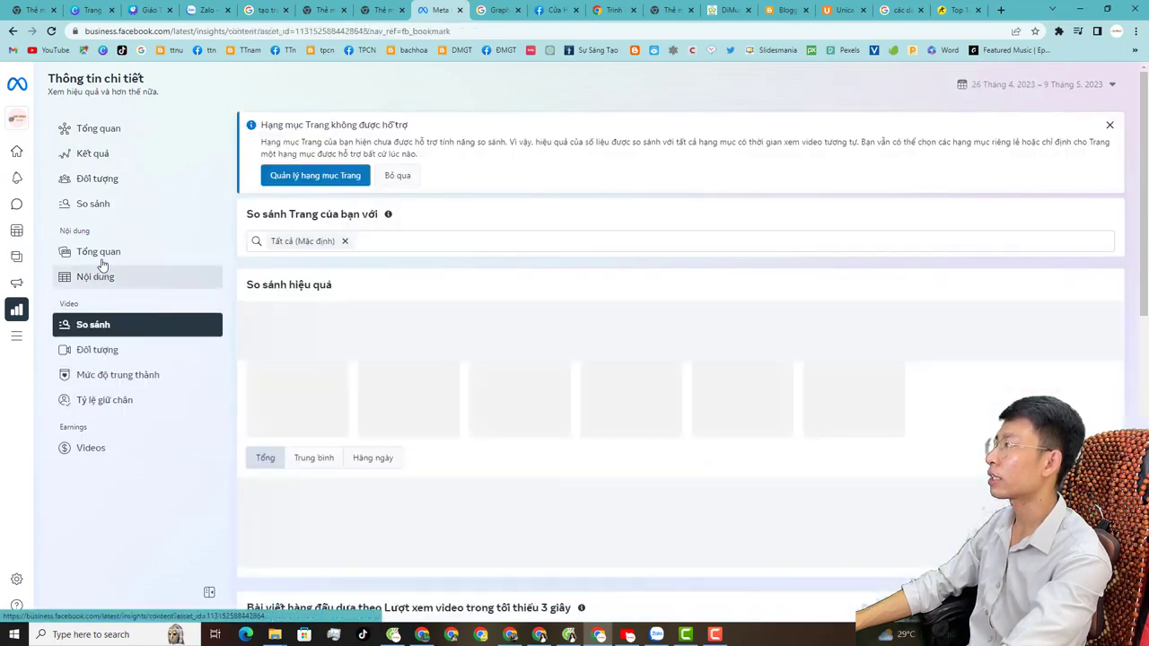
- View the content overview and comparison insights, and examine the current audience report with its followers, age, gender and location sections
{"action": "left_click", "coordinate": [109, 253]}
{"action": "left_click", "coordinate": [98, 180]}
{"action": "left_click", "coordinate": [96, 205]}
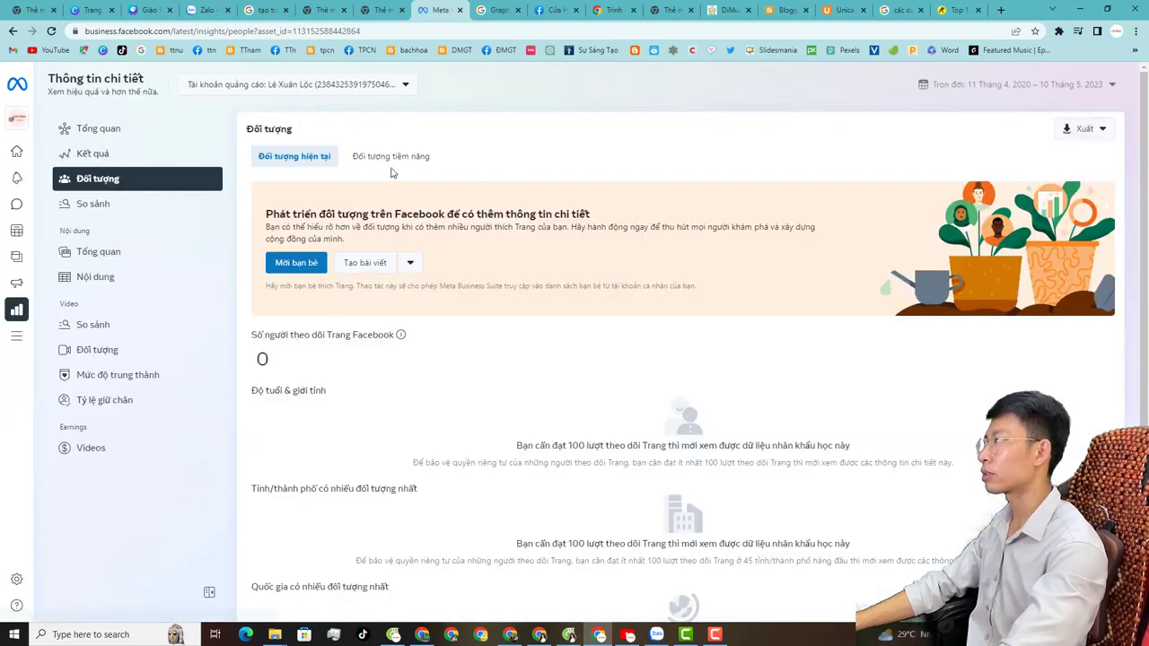
{"action": "scroll", "coordinate": [340, 399], "scroll_direction": "down", "scroll_amount": 1}
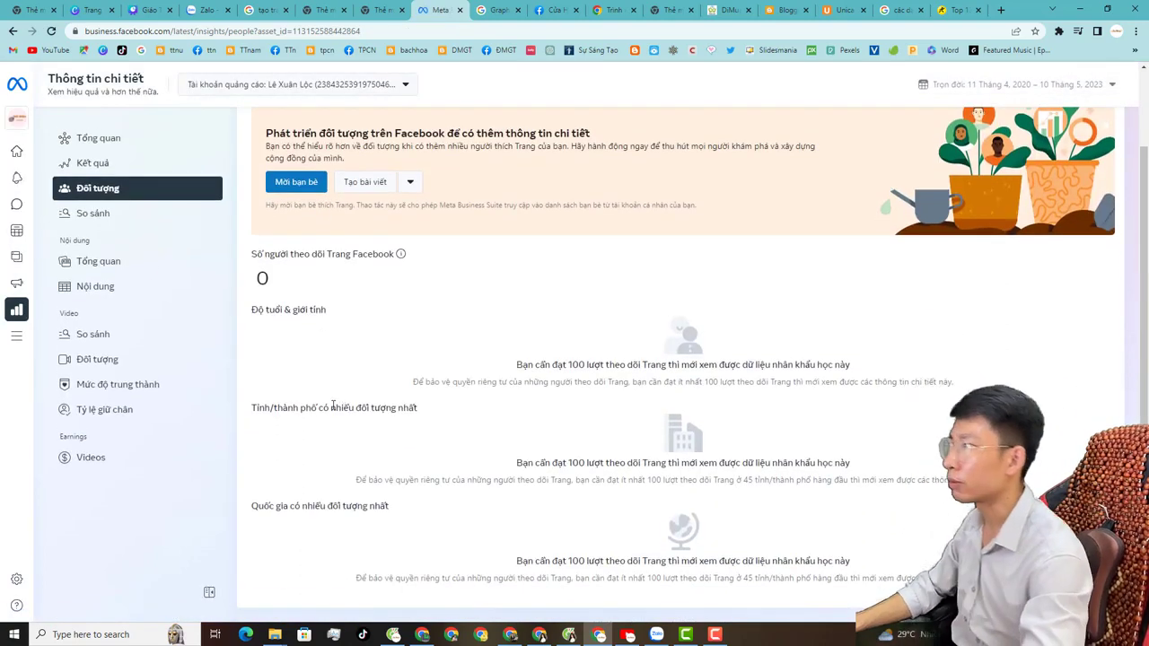
{"action": "scroll", "coordinate": [333, 406], "scroll_direction": "up", "scroll_amount": 1}
- Leave the insights and start creating the Page's first ad from the ads area
{"action": "left_click", "coordinate": [15, 153]}
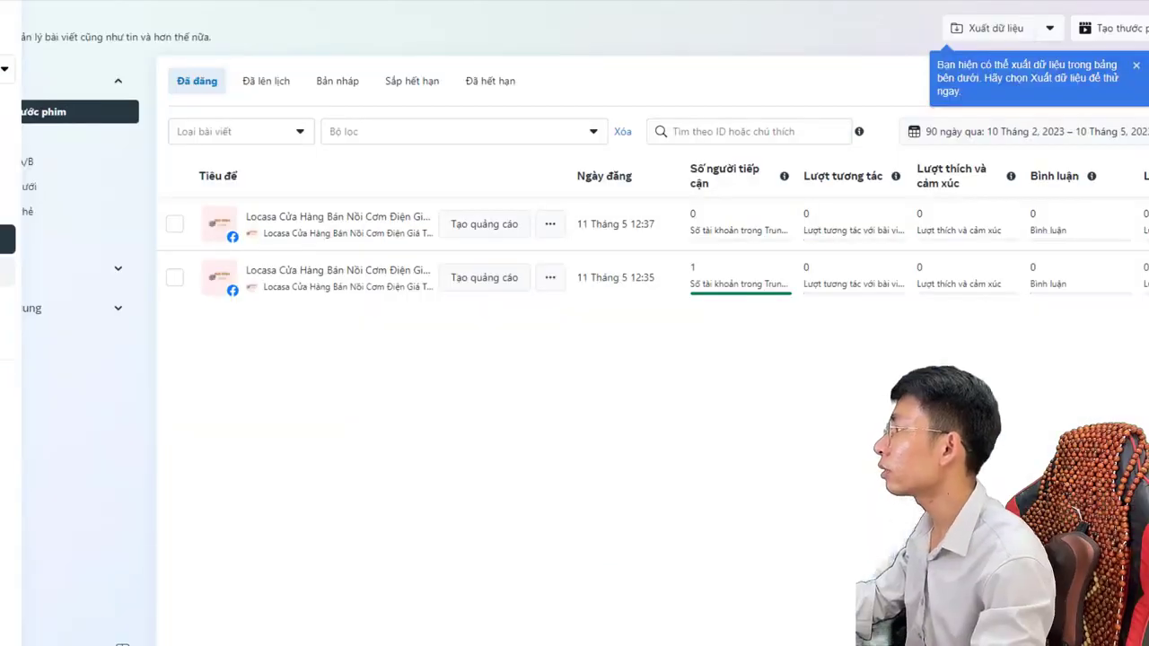
{"action": "left_click", "coordinate": [53, 276]}
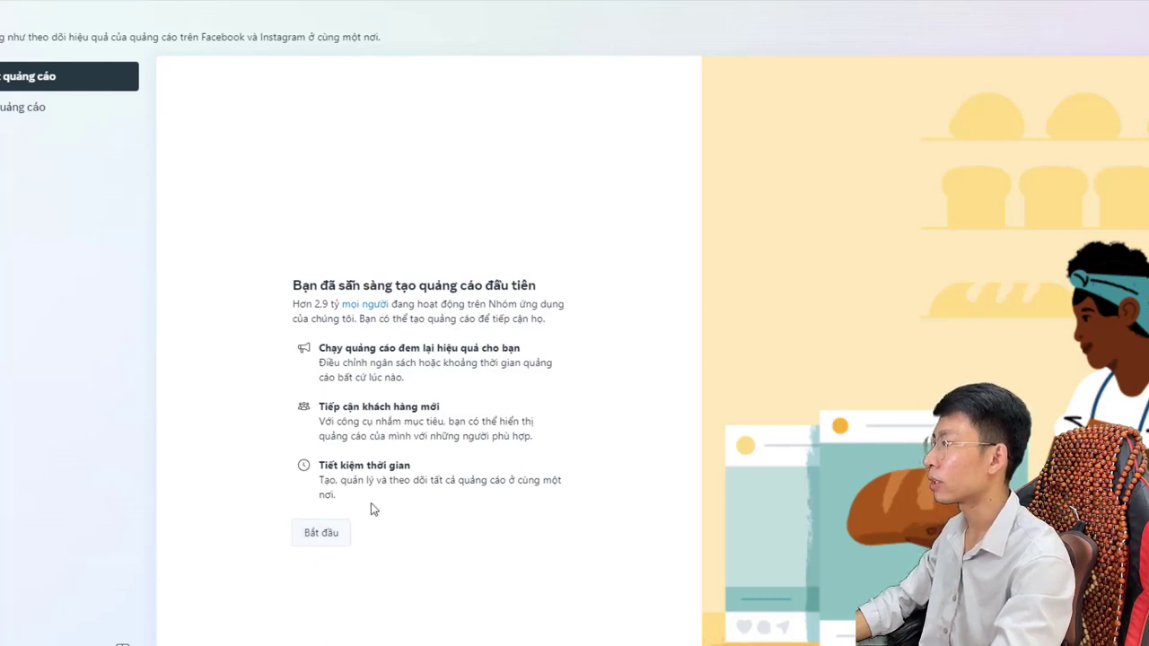
{"action": "left_click", "coordinate": [331, 541]}
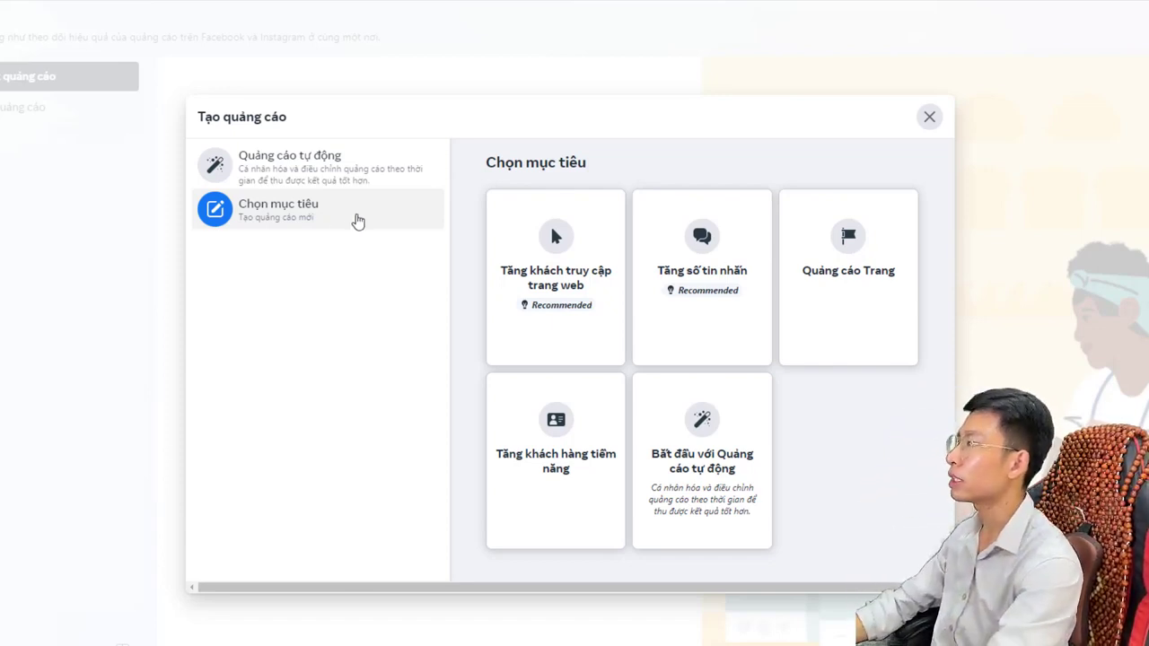
- Check the automated ads option, and choose the goal "Tăng số tin nhắn" for the new ad
{"action": "left_click", "coordinate": [332, 179]}
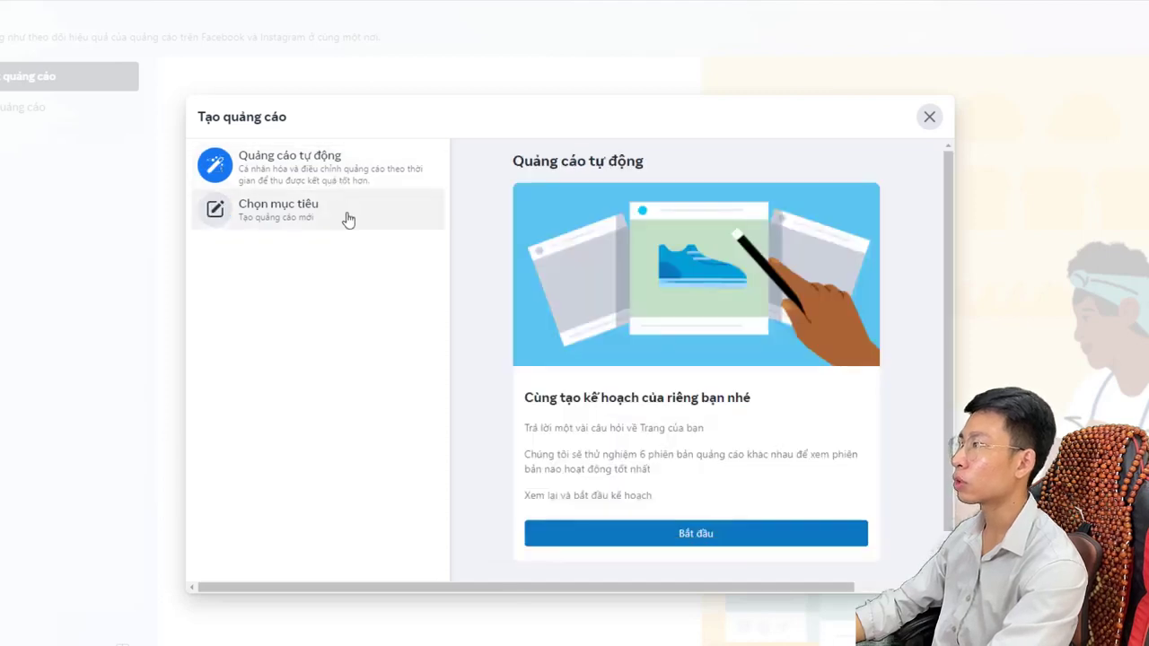
{"action": "scroll", "coordinate": [710, 345], "scroll_direction": "down", "scroll_amount": 1}
{"action": "scroll", "coordinate": [712, 413], "scroll_direction": "up", "scroll_amount": 1}
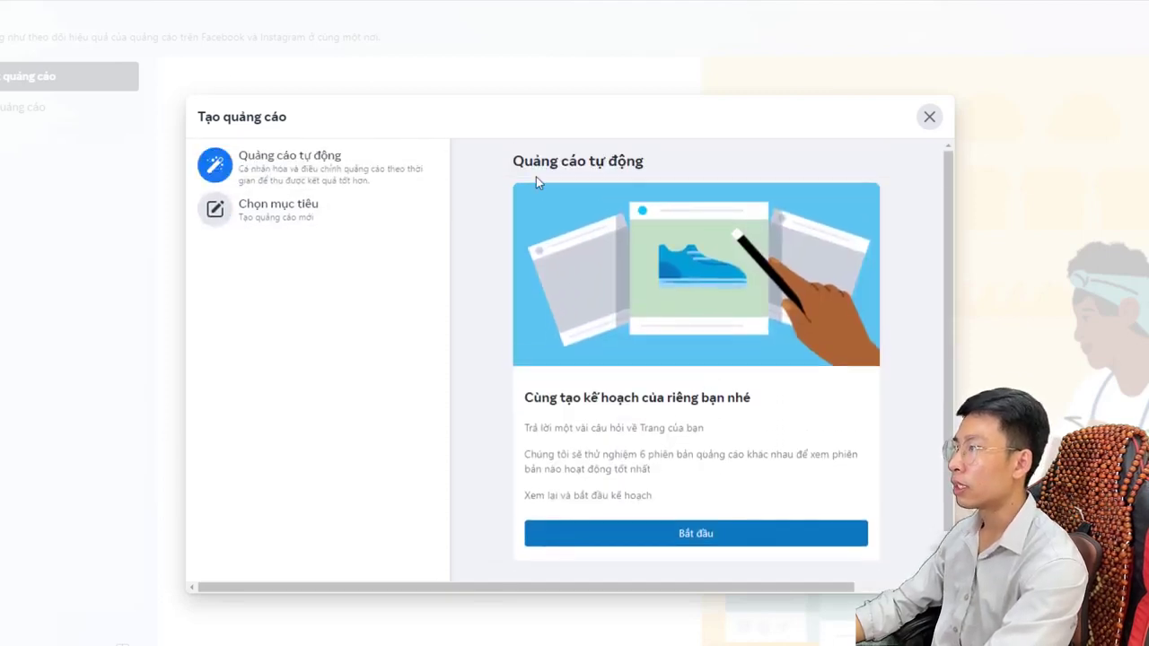
{"action": "left_click", "coordinate": [334, 199]}
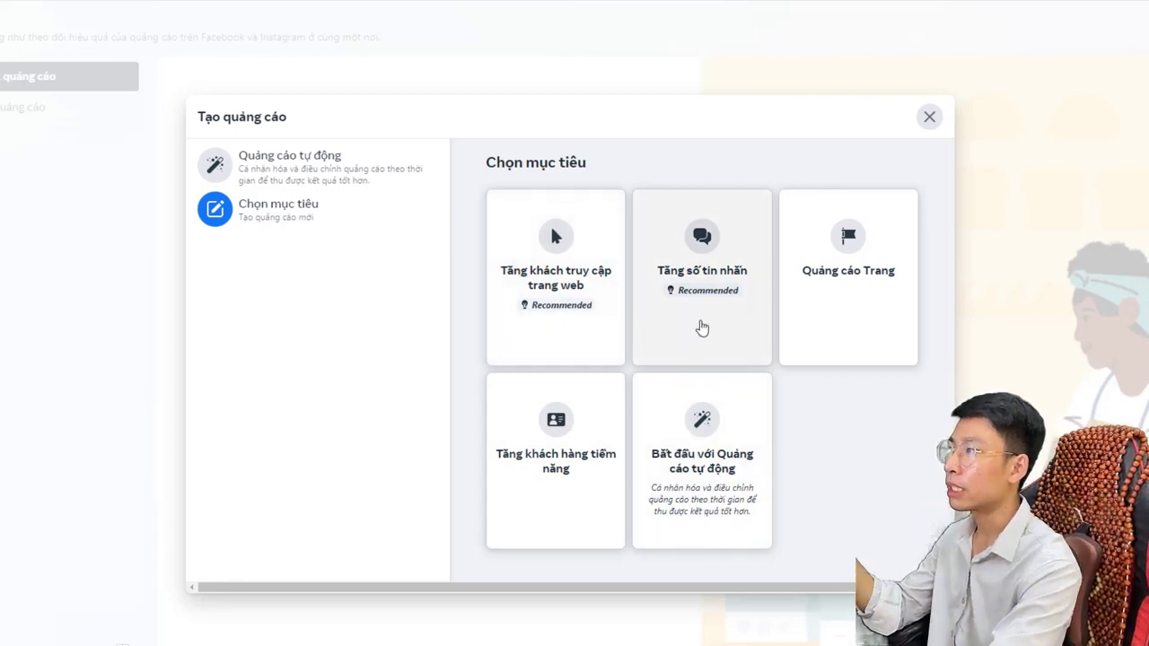
{"action": "left_click", "coordinate": [702, 330]}
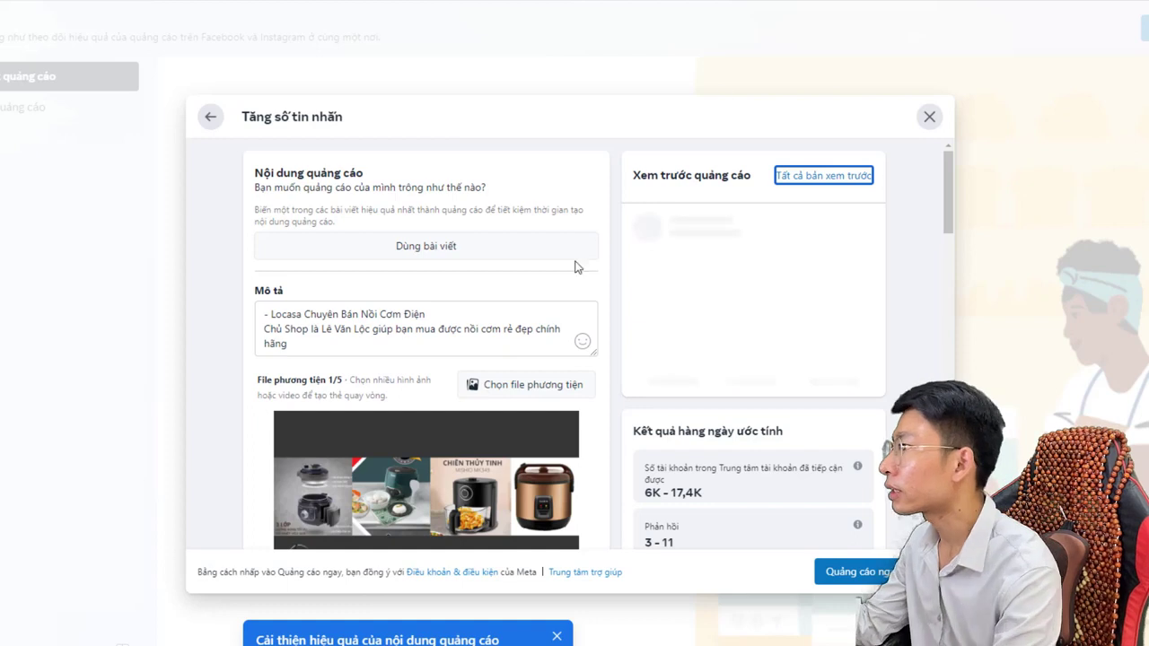
- Examine the content section of the message ad form, including its description, media and title
{"action": "scroll", "coordinate": [391, 334], "scroll_direction": "down", "scroll_amount": 3}
{"action": "scroll", "coordinate": [428, 335], "scroll_direction": "up", "scroll_amount": 3}
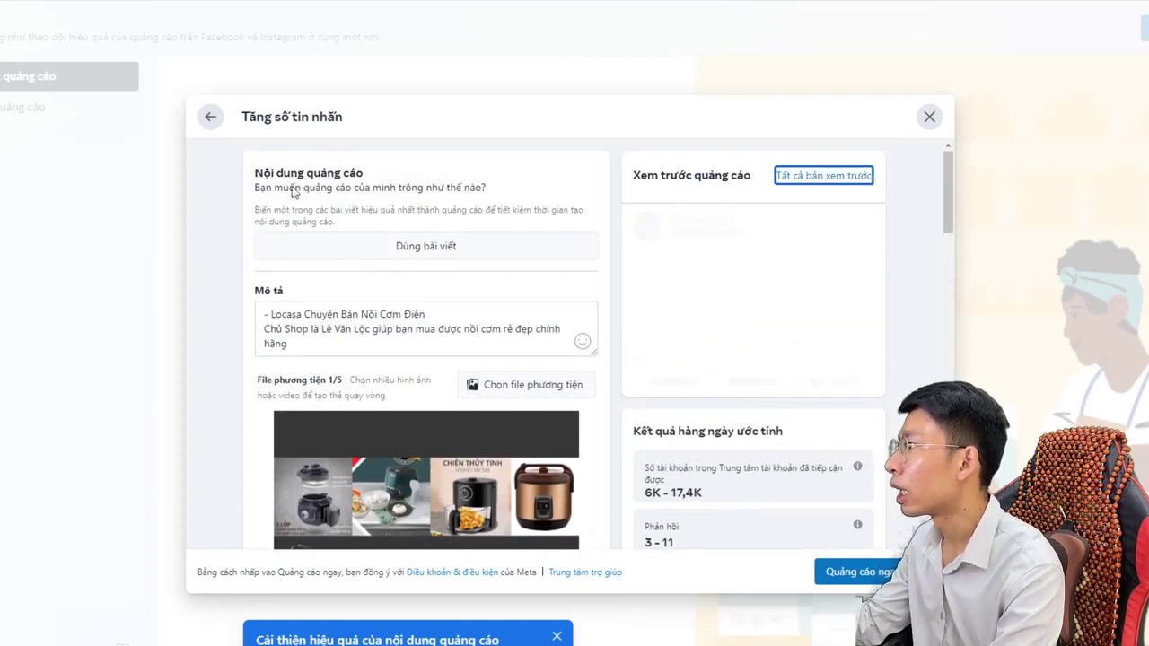
{"action": "left_click_drag", "start_coordinate": [404, 187], "coordinate": [259, 191]}
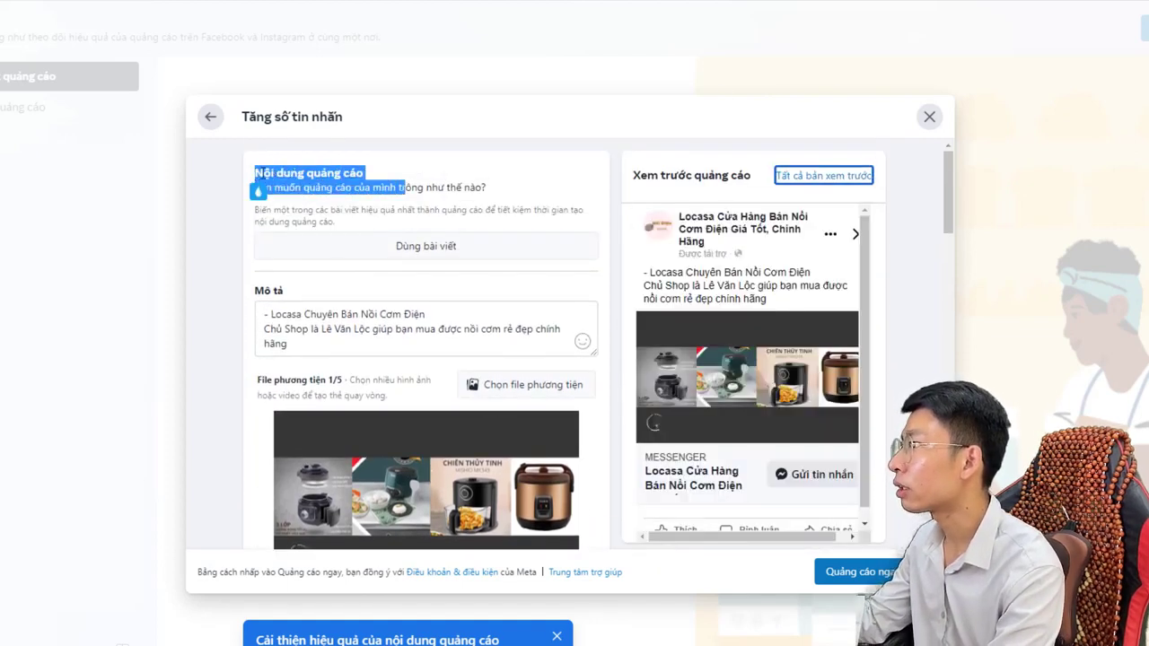
{"action": "left_click", "coordinate": [456, 207]}
{"action": "left_click_drag", "start_coordinate": [529, 193], "coordinate": [254, 172]}
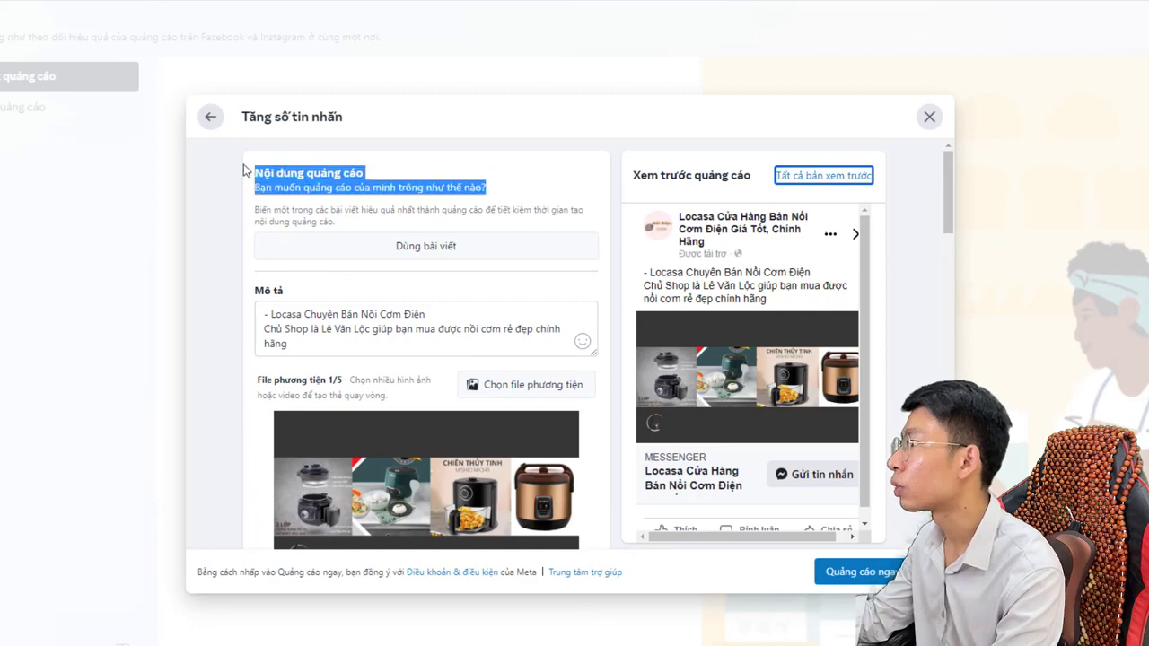
{"action": "left_click_drag", "start_coordinate": [372, 212], "coordinate": [255, 171]}
{"action": "scroll", "coordinate": [488, 266], "scroll_direction": "down", "scroll_amount": 3}
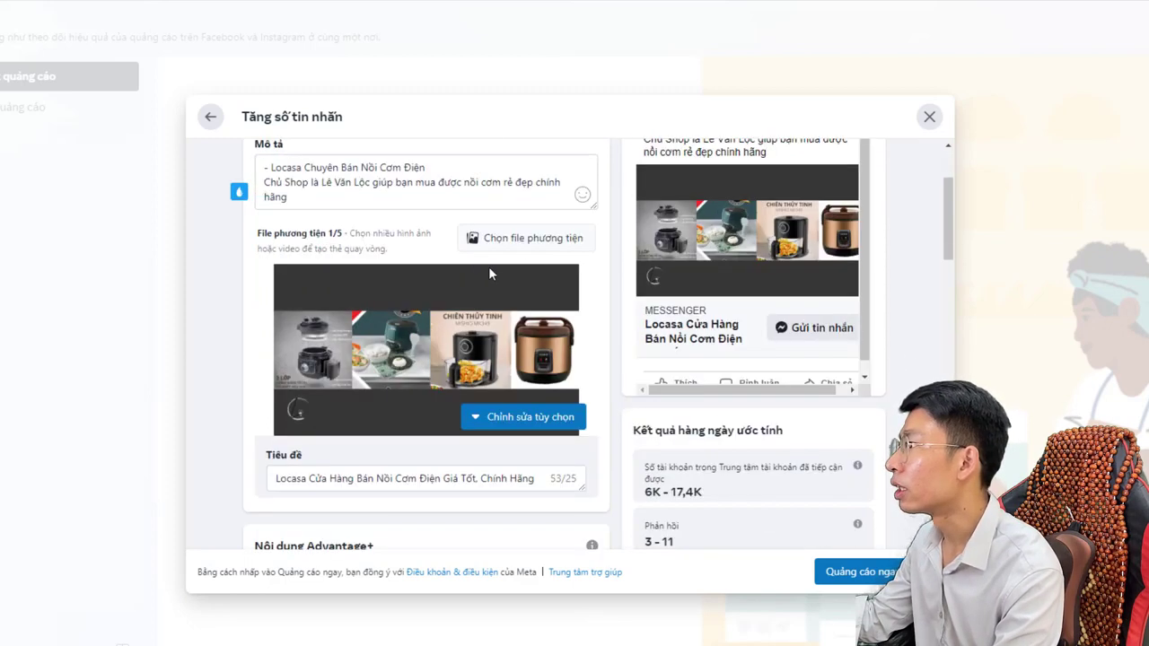
- Examine the ad's Advantage+ content setting, message template with greeting and questions, and messaging app choices
{"action": "scroll", "coordinate": [462, 323], "scroll_direction": "down", "scroll_amount": 5}
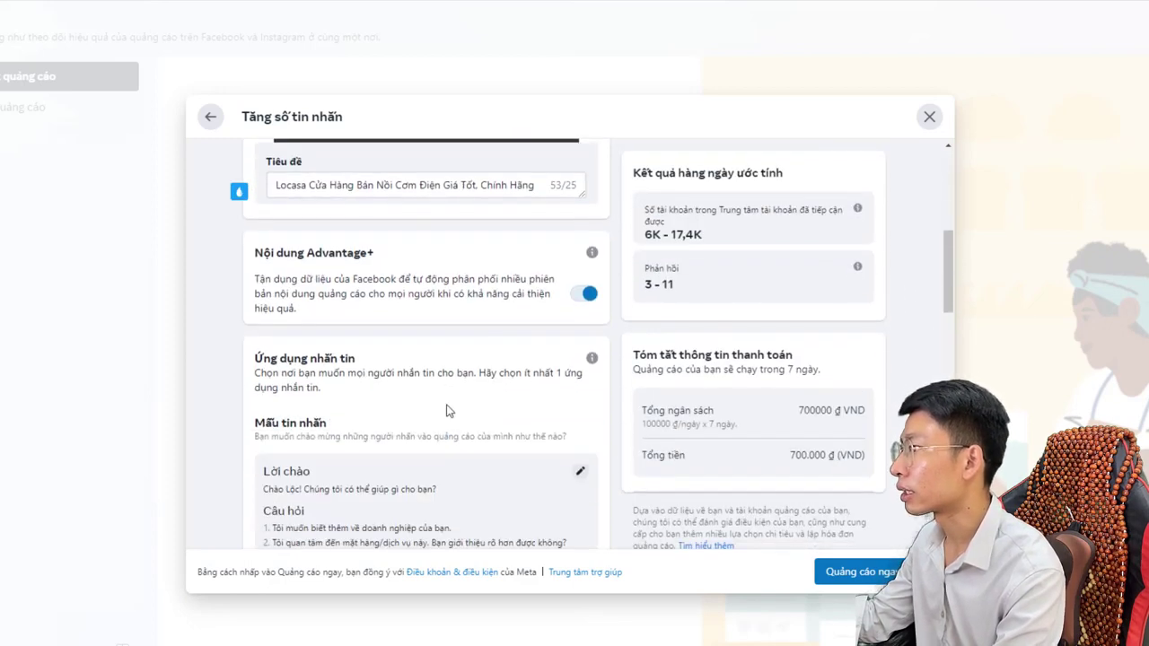
{"action": "scroll", "coordinate": [451, 435], "scroll_direction": "down", "scroll_amount": 5}
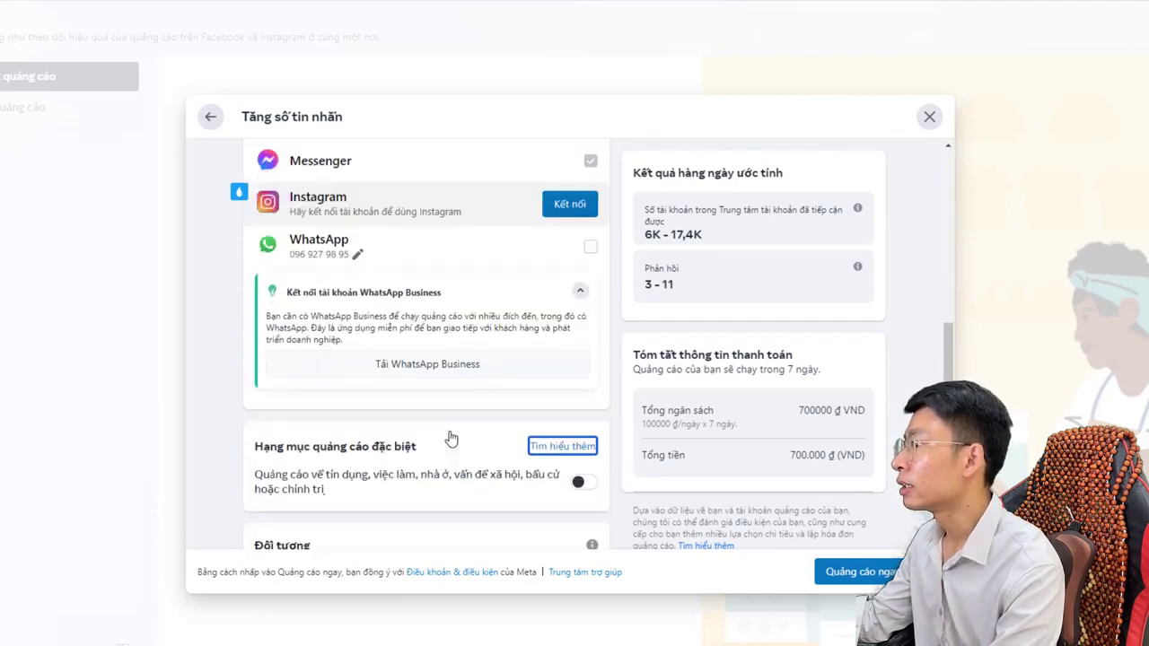
{"action": "scroll", "coordinate": [453, 436], "scroll_direction": "up", "scroll_amount": 3}
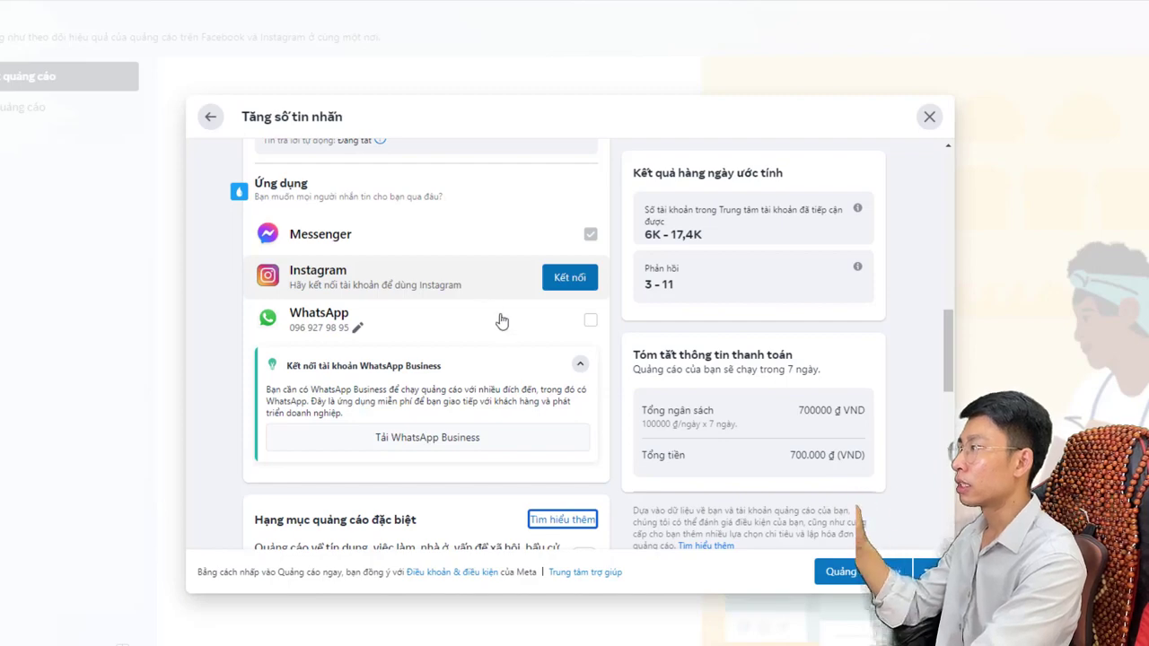
{"action": "scroll", "coordinate": [505, 320], "scroll_direction": "up", "scroll_amount": 3}
{"action": "scroll", "coordinate": [515, 368], "scroll_direction": "down", "scroll_amount": 2}
{"action": "scroll", "coordinate": [519, 381], "scroll_direction": "down", "scroll_amount": 3}
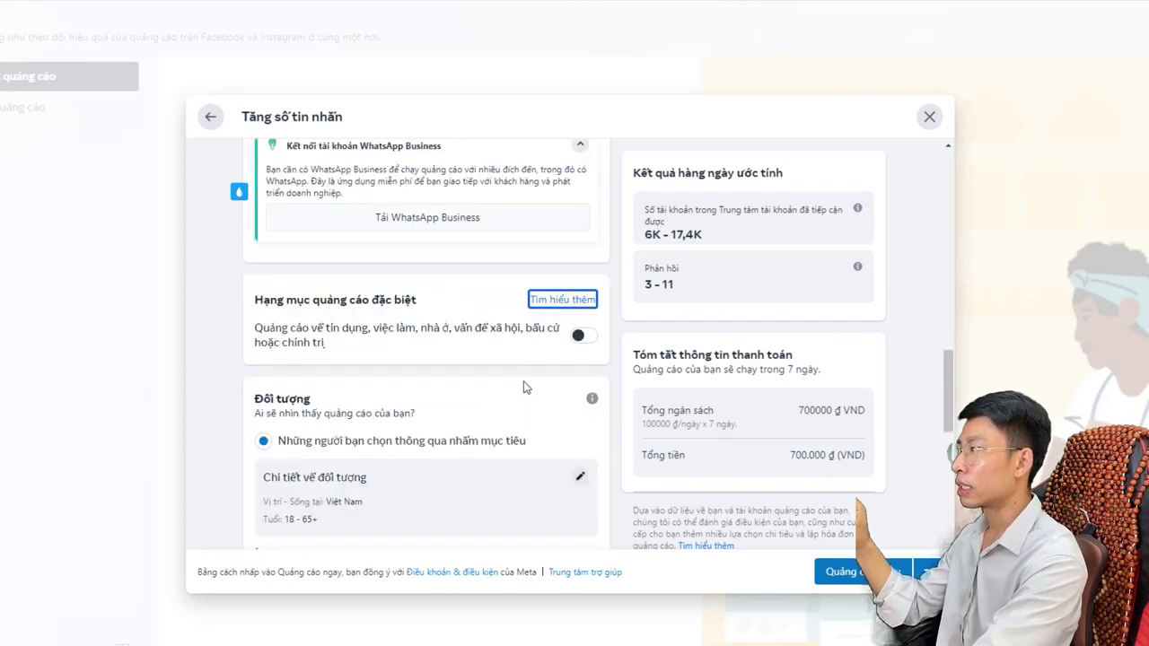
{"action": "scroll", "coordinate": [526, 385], "scroll_direction": "up", "scroll_amount": 2}
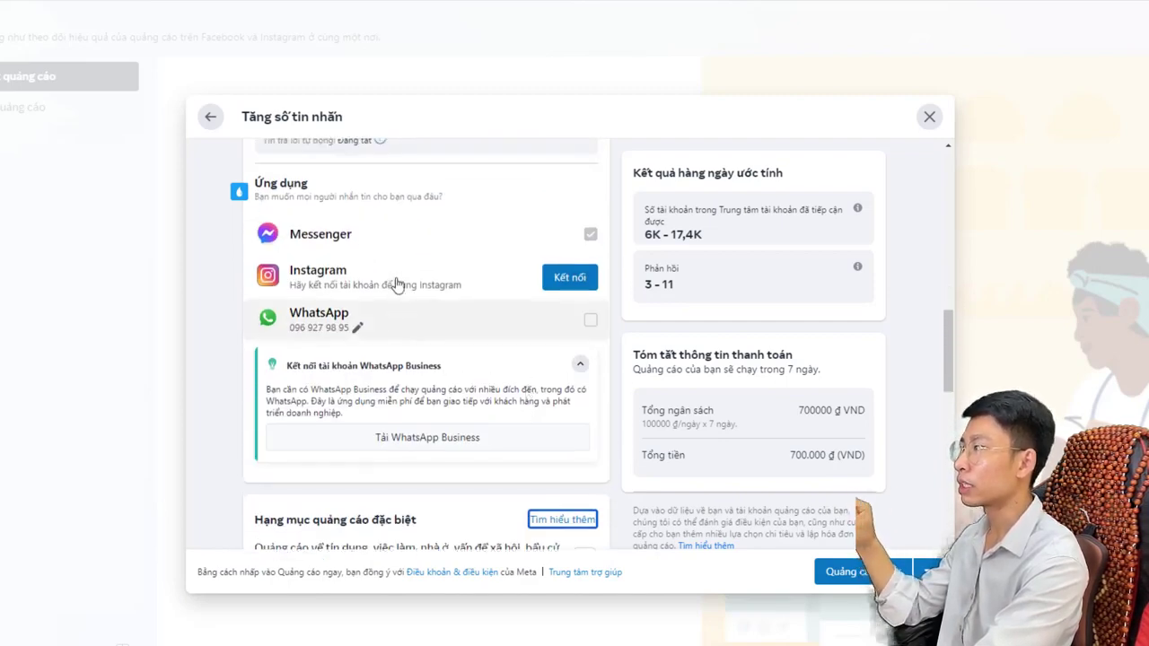
{"action": "scroll", "coordinate": [390, 248], "scroll_direction": "up", "scroll_amount": 3}
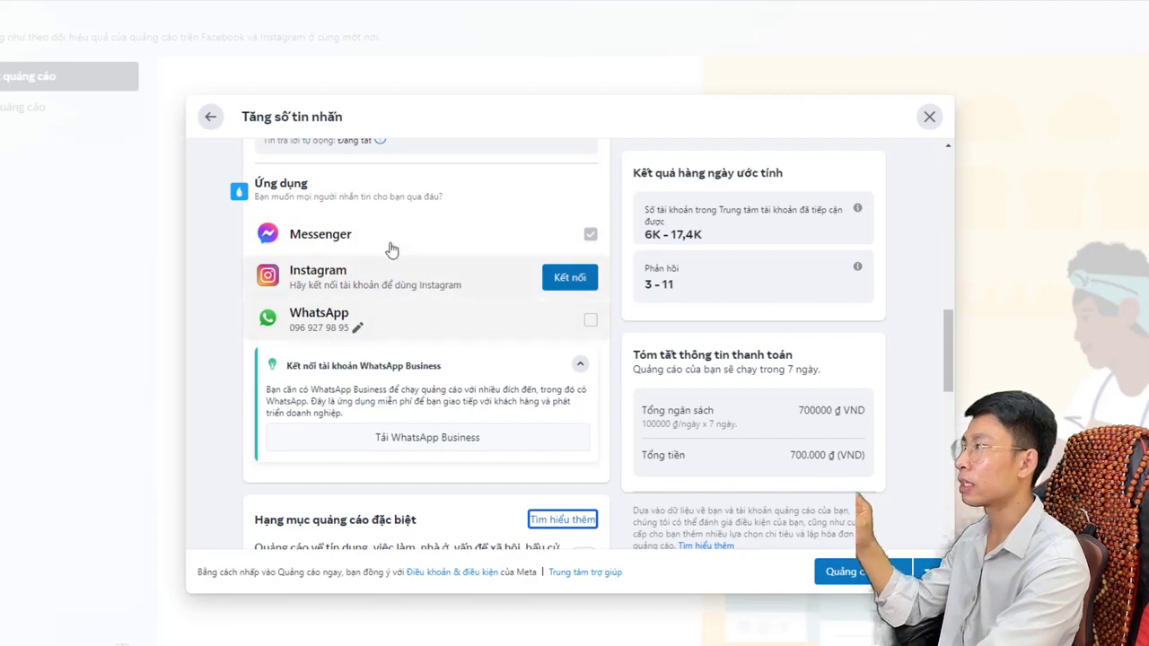
{"action": "scroll", "coordinate": [593, 437], "scroll_direction": "up", "scroll_amount": 5}
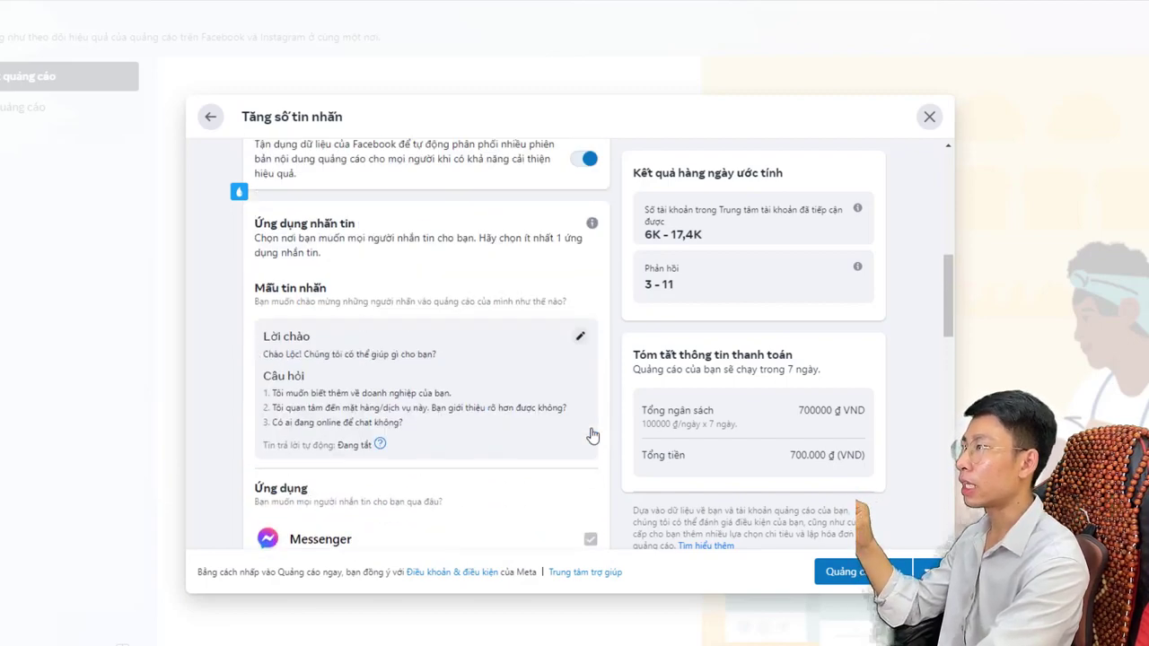
{"action": "scroll", "coordinate": [588, 437], "scroll_direction": "down", "scroll_amount": 4}
{"action": "scroll", "coordinate": [585, 439], "scroll_direction": "down", "scroll_amount": 2}
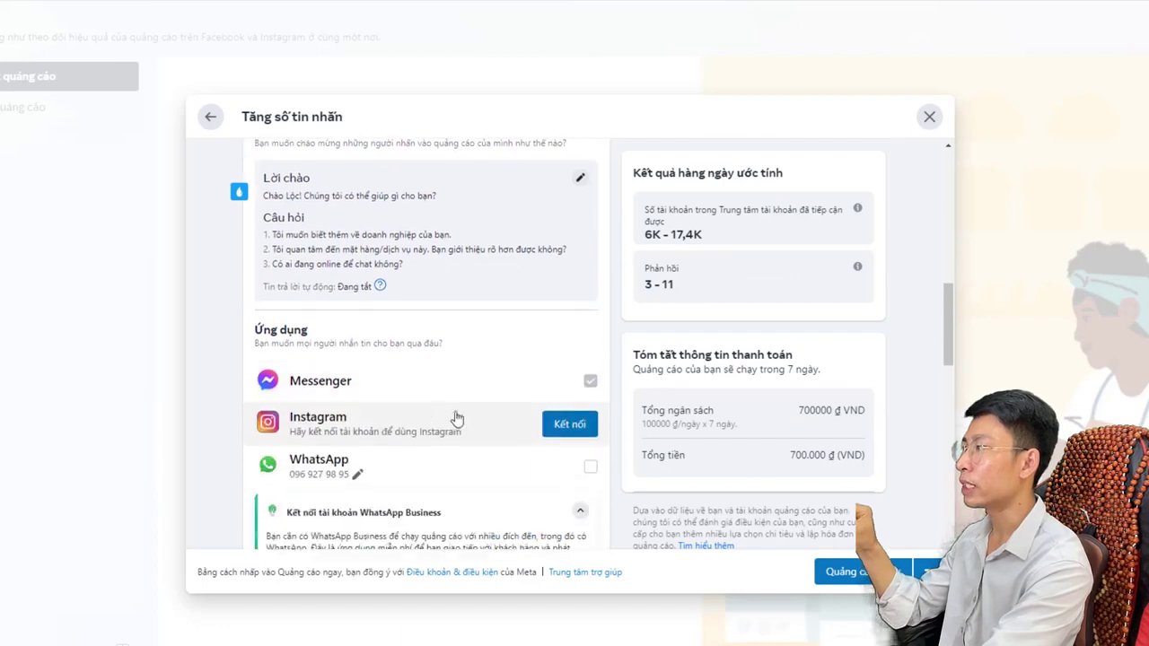
{"action": "scroll", "coordinate": [415, 402], "scroll_direction": "up", "scroll_amount": 5}
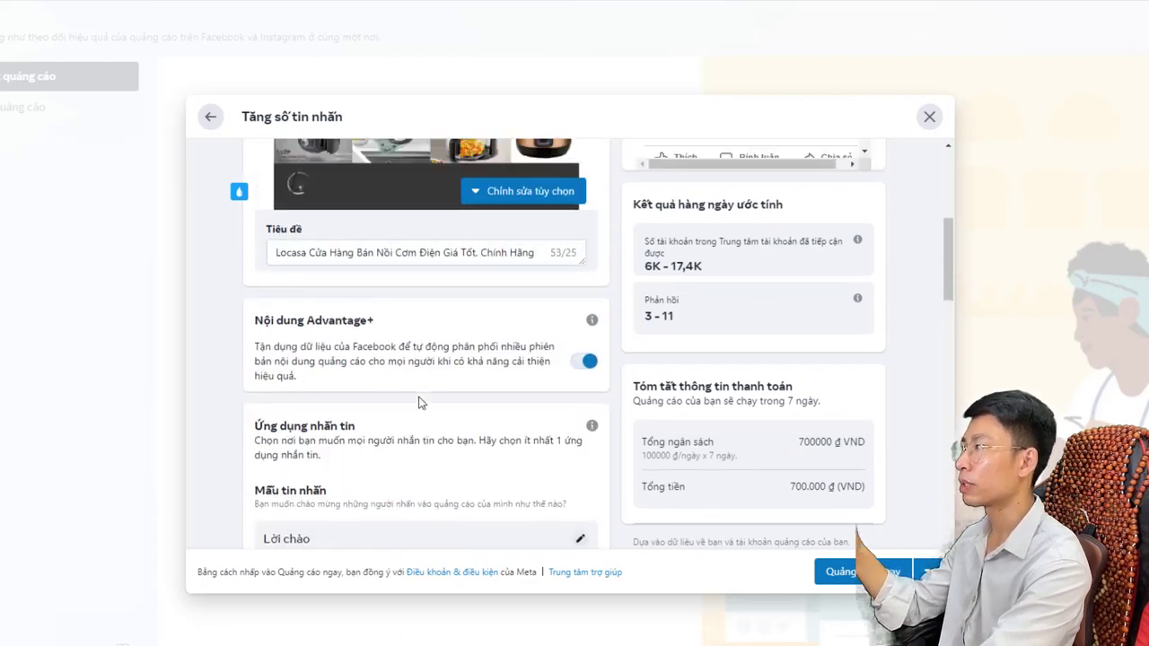
{"action": "scroll", "coordinate": [475, 445], "scroll_direction": "down", "scroll_amount": 1}
{"action": "scroll", "coordinate": [476, 447], "scroll_direction": "down", "scroll_amount": 3}
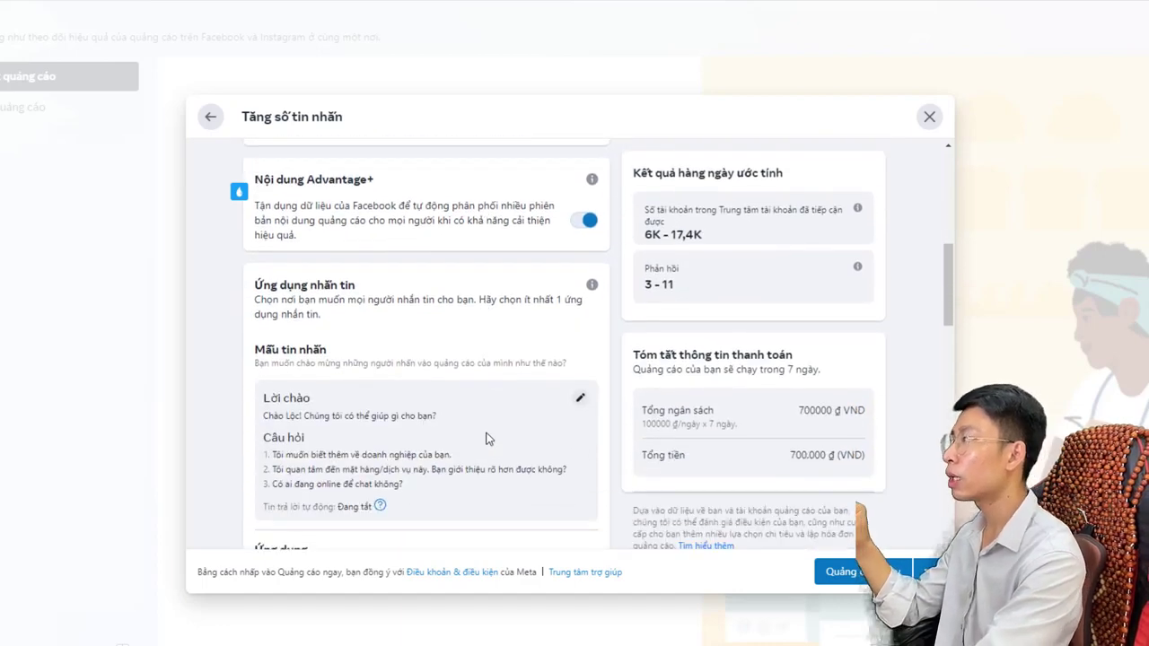
- Look through the ad form's audience, schedule, daily budget, placement and payment method sections
{"action": "scroll", "coordinate": [462, 341], "scroll_direction": "down", "scroll_amount": 7}
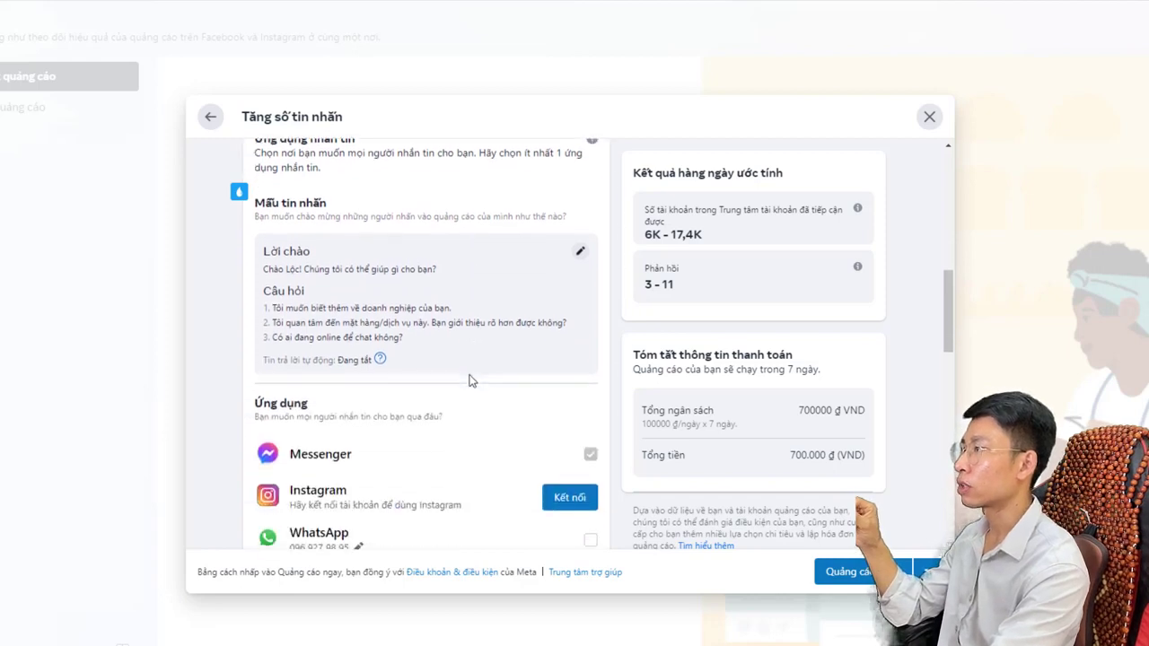
{"action": "scroll", "coordinate": [466, 437], "scroll_direction": "down", "scroll_amount": 5}
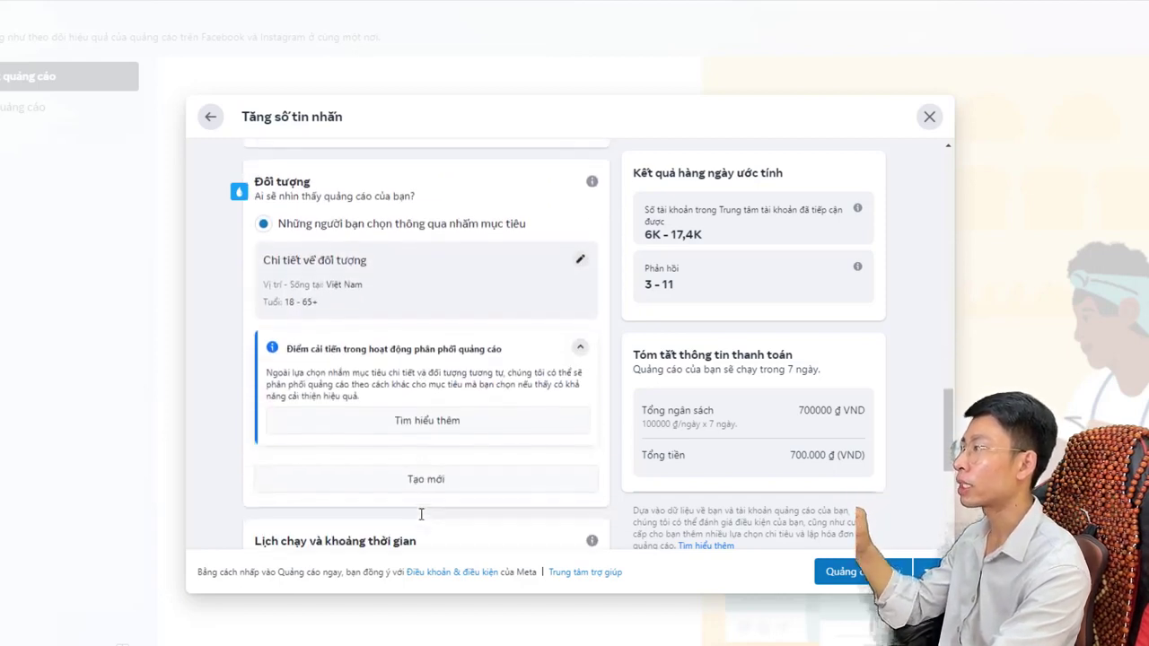
{"action": "scroll", "coordinate": [428, 516], "scroll_direction": "down", "scroll_amount": 5}
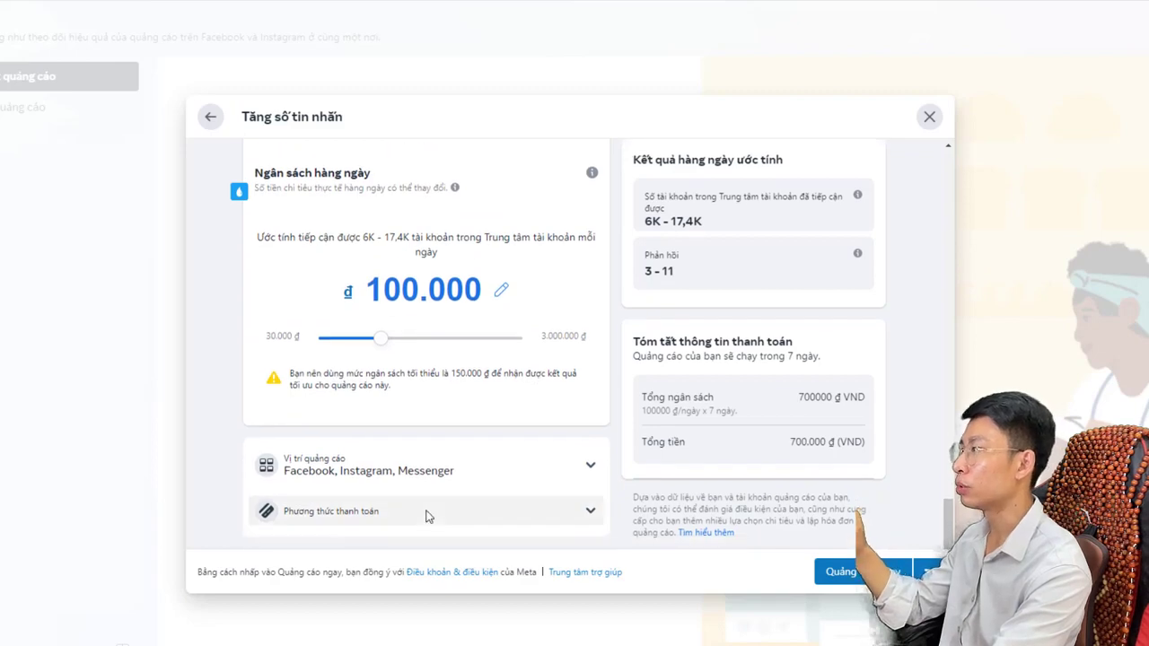
- Close the message ad form and confirm leaving it without keeping the changes
{"action": "scroll", "coordinate": [431, 515], "scroll_direction": "up", "scroll_amount": 2}
{"action": "scroll", "coordinate": [432, 515], "scroll_direction": "up", "scroll_amount": 9}
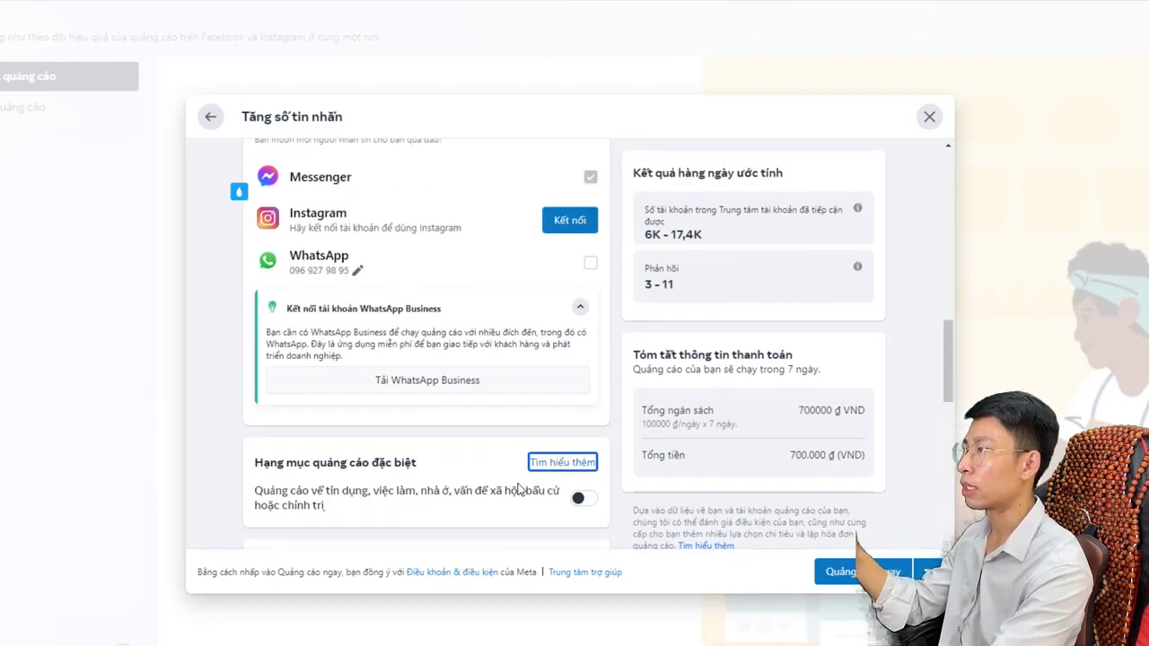
{"action": "left_click", "coordinate": [931, 118]}
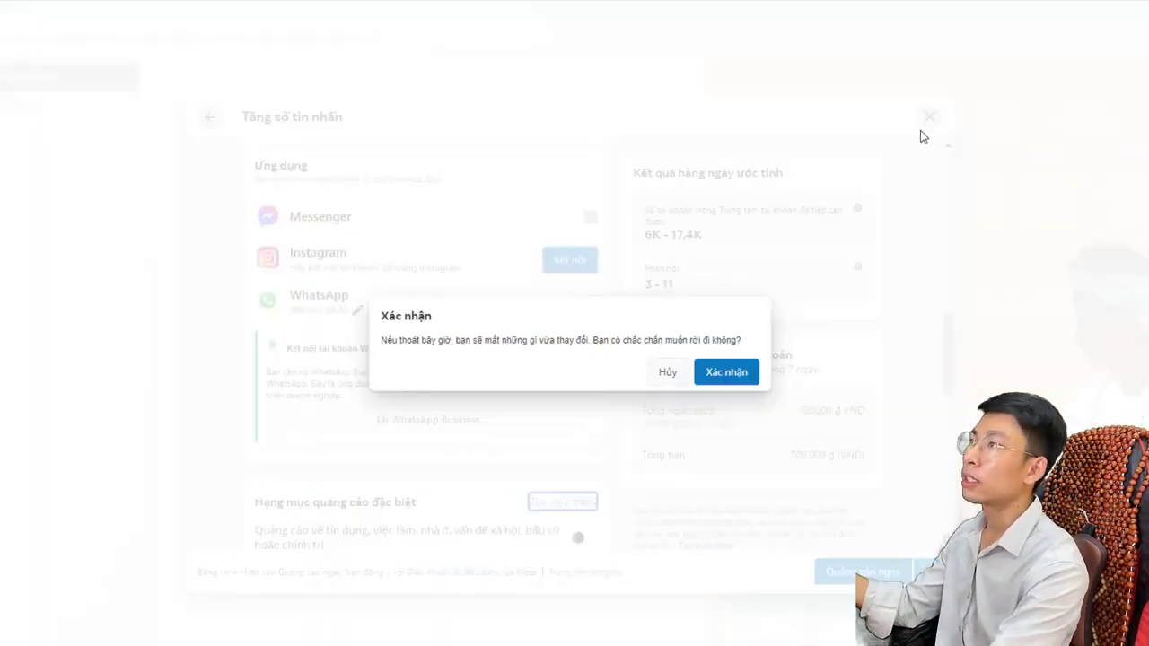
{"action": "left_click", "coordinate": [726, 372]}
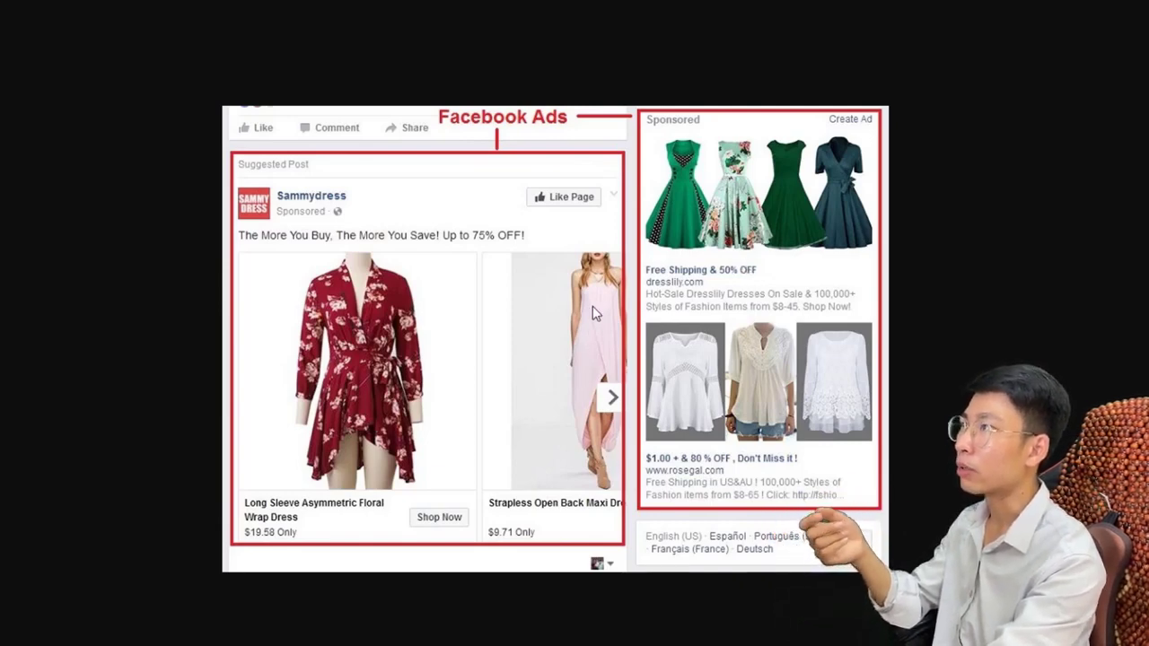
- Find the Dynamic Product Ads example in the article on Facebook ad types and view its image in a separate browser tab
{"action": "key", "text": "Right"}
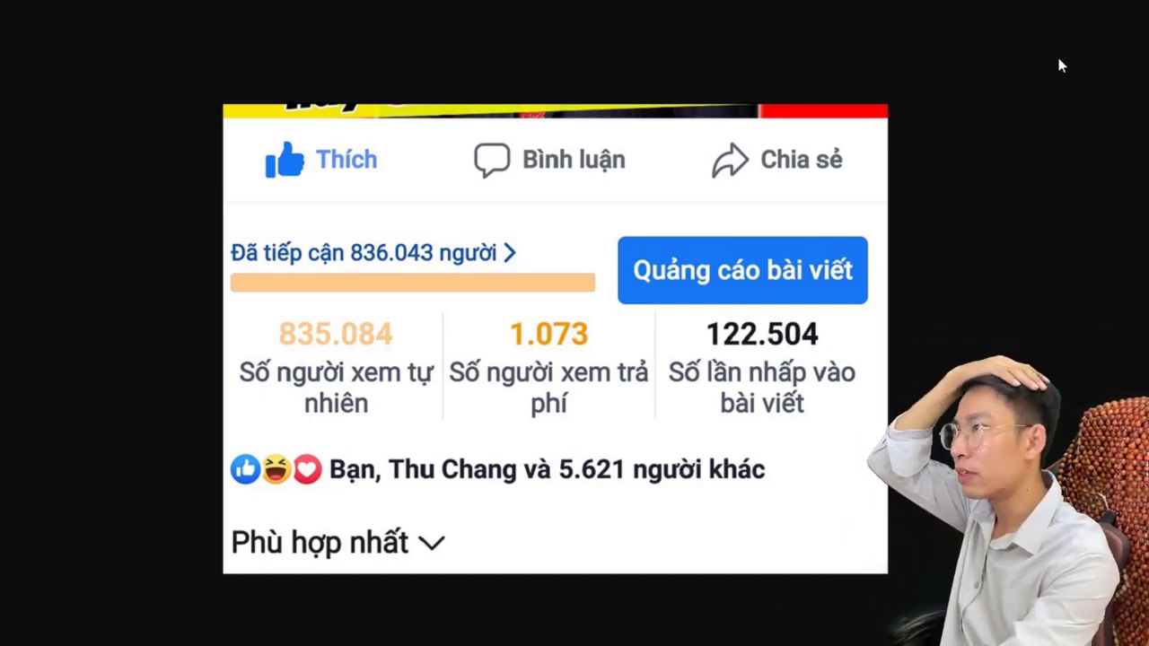
{"action": "mouse_move", "coordinate": [1089, 63]}
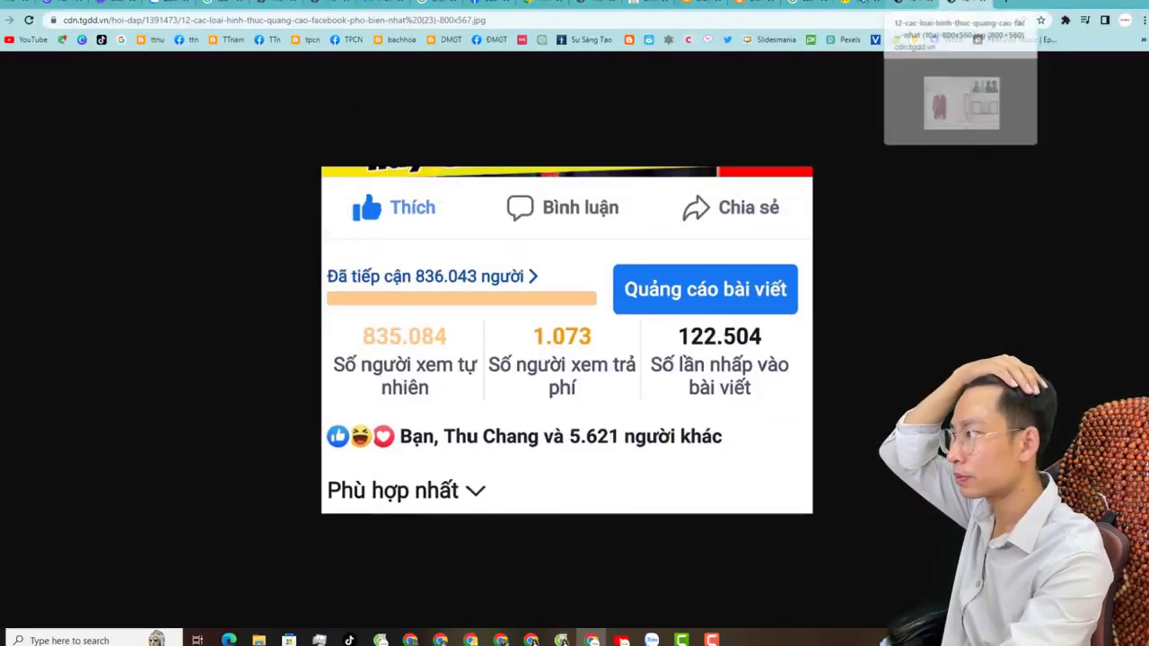
{"action": "left_click", "coordinate": [915, 5]}
{"action": "scroll", "coordinate": [929, 359], "scroll_direction": "down", "scroll_amount": 5}
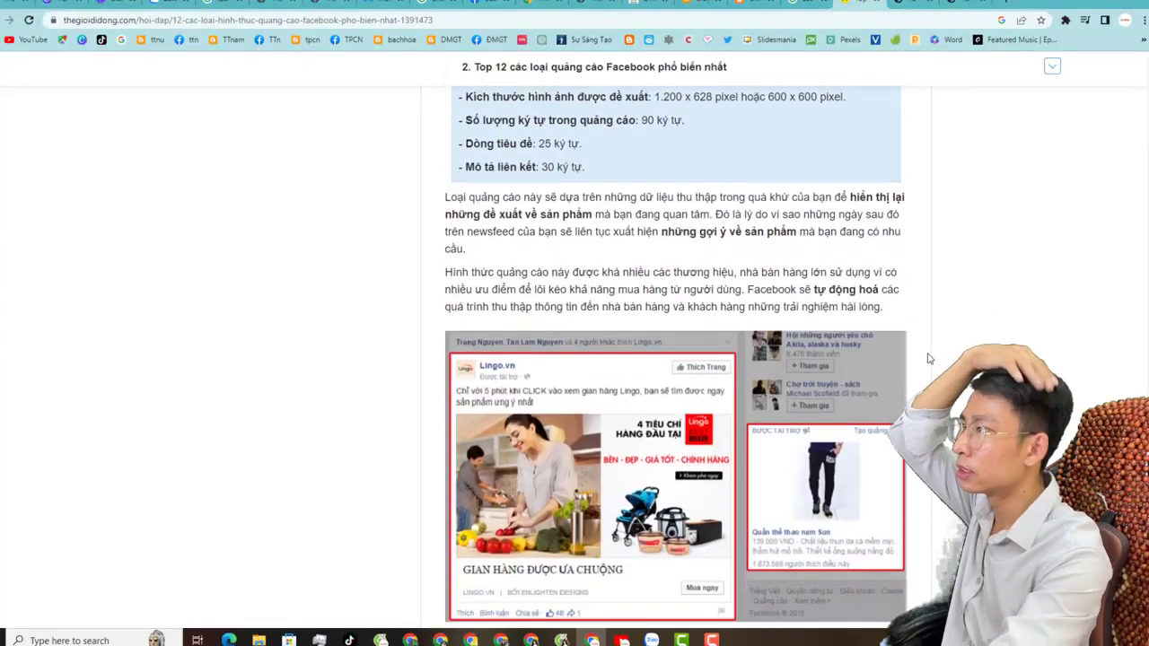
{"action": "scroll", "coordinate": [929, 359], "scroll_direction": "down", "scroll_amount": 2}
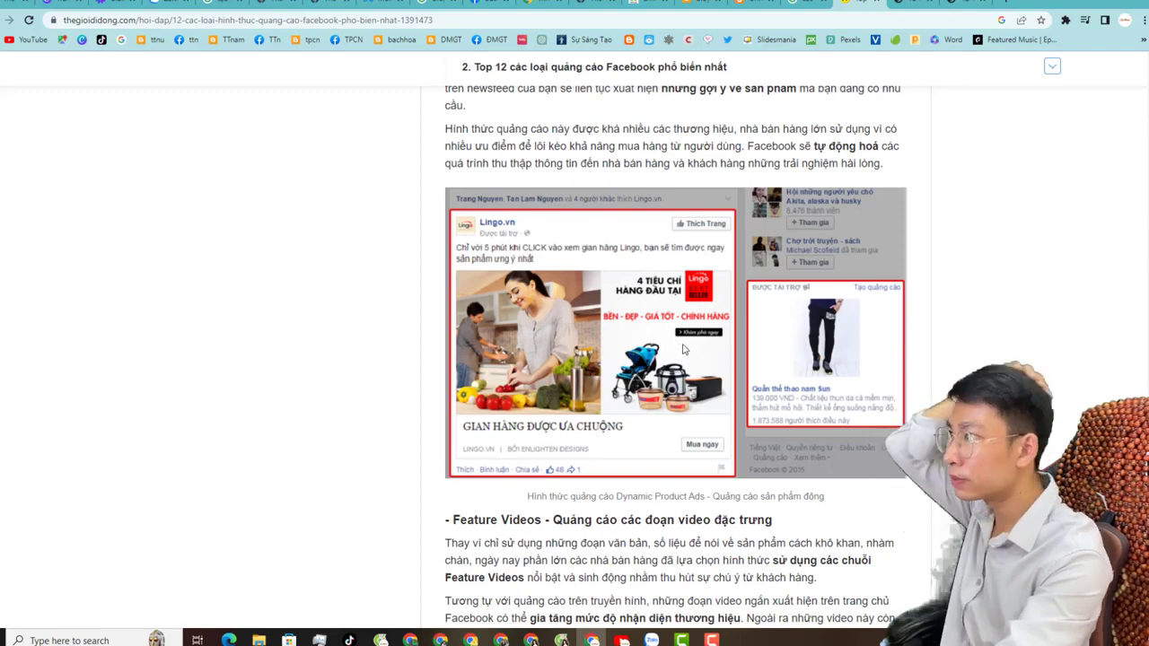
{"action": "right_click", "coordinate": [640, 320]}
{"action": "left_click", "coordinate": [686, 330]}
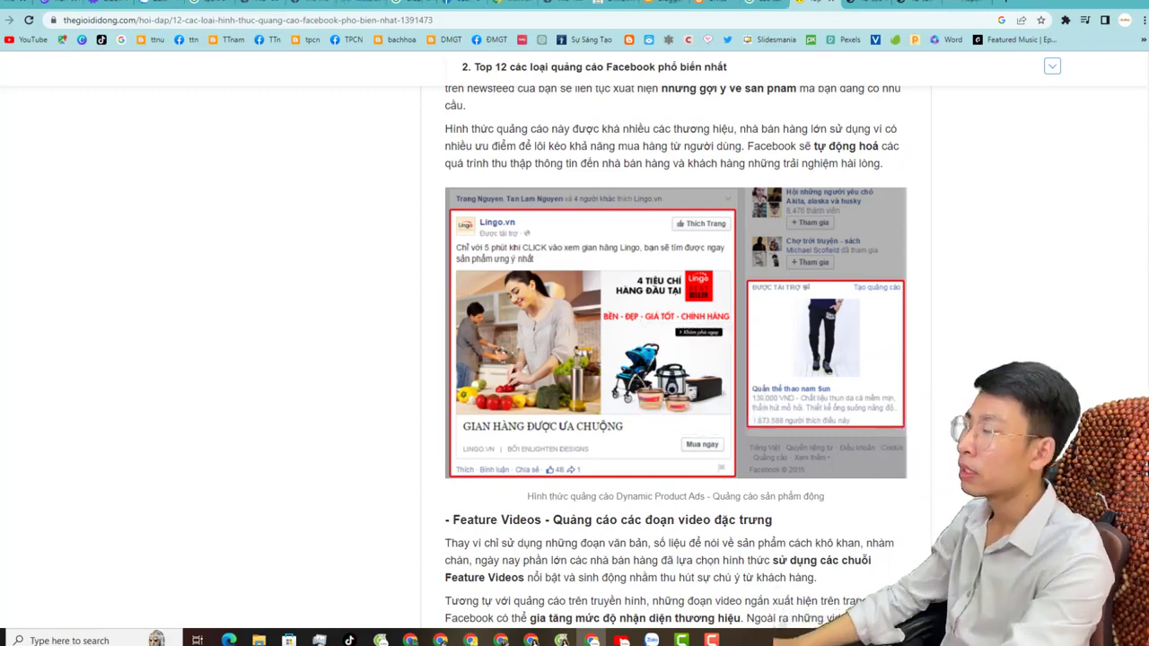
{"action": "left_click", "coordinate": [967, 5]}
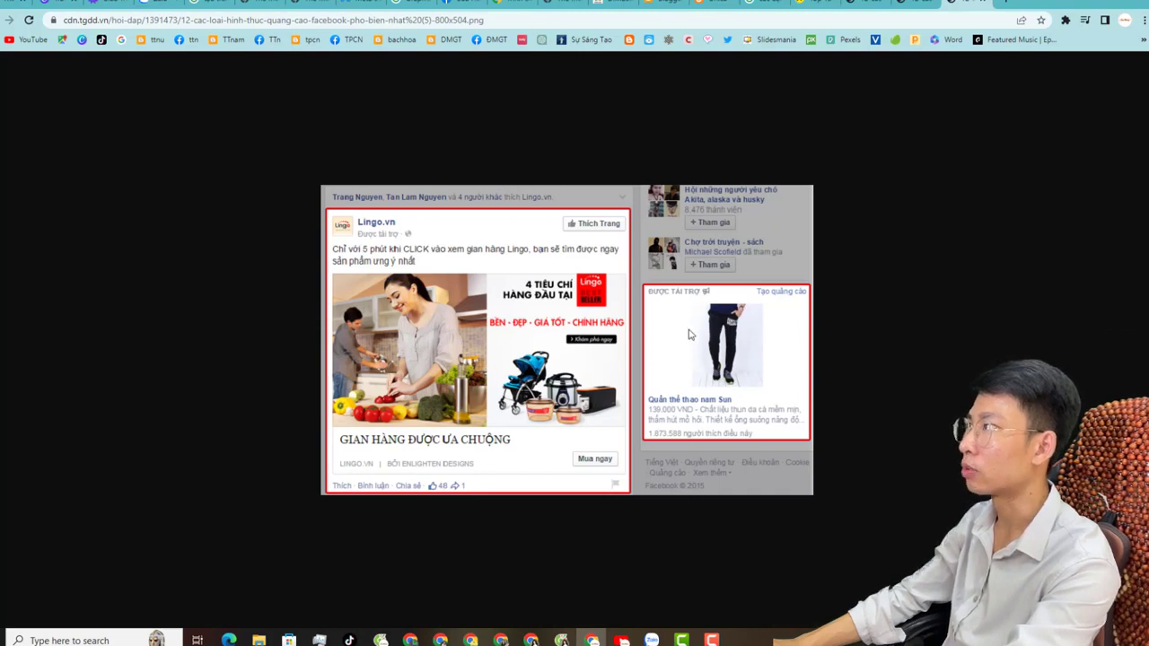
- Go from the men's fashion Page to the Facebook home feed and switch to the personal profile
{"action": "left_click", "coordinate": [462, 4]}
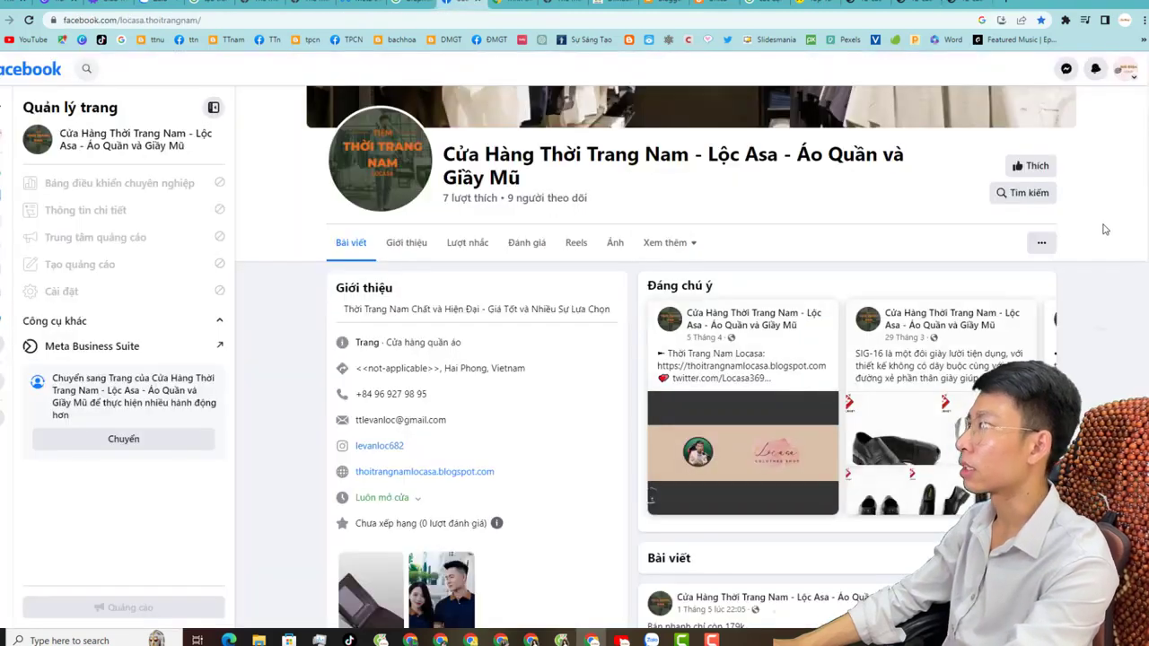
{"action": "scroll", "coordinate": [575, 359], "scroll_direction": "down", "scroll_amount": 3}
{"action": "left_click", "coordinate": [53, 71]}
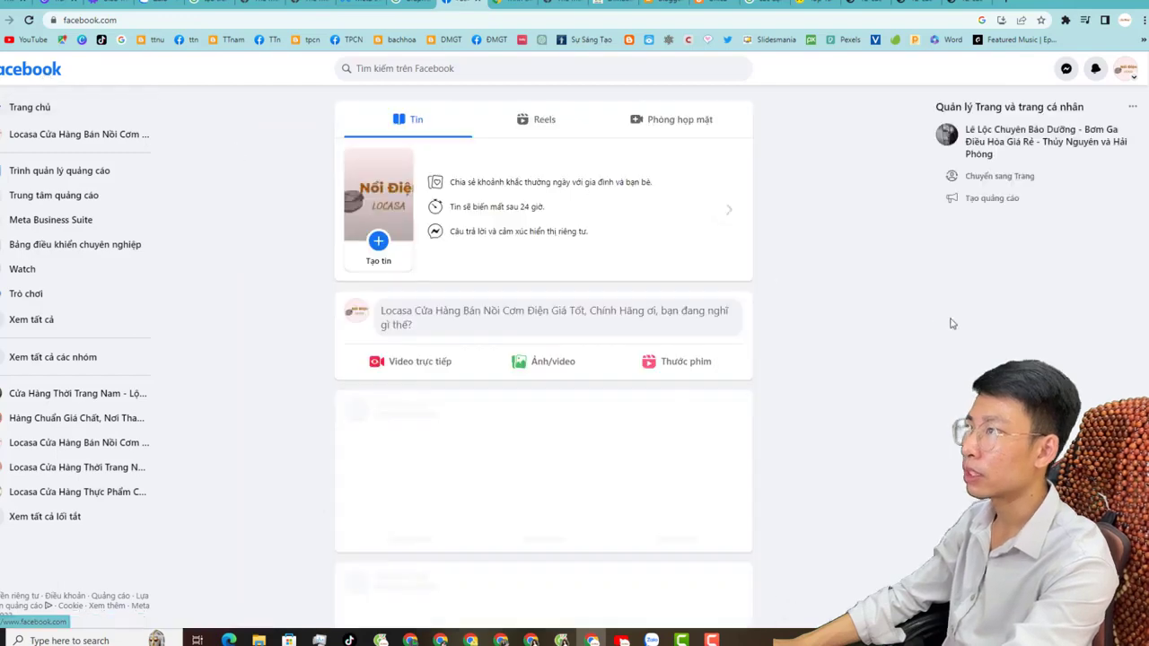
{"action": "scroll", "coordinate": [503, 401], "scroll_direction": "down", "scroll_amount": 5}
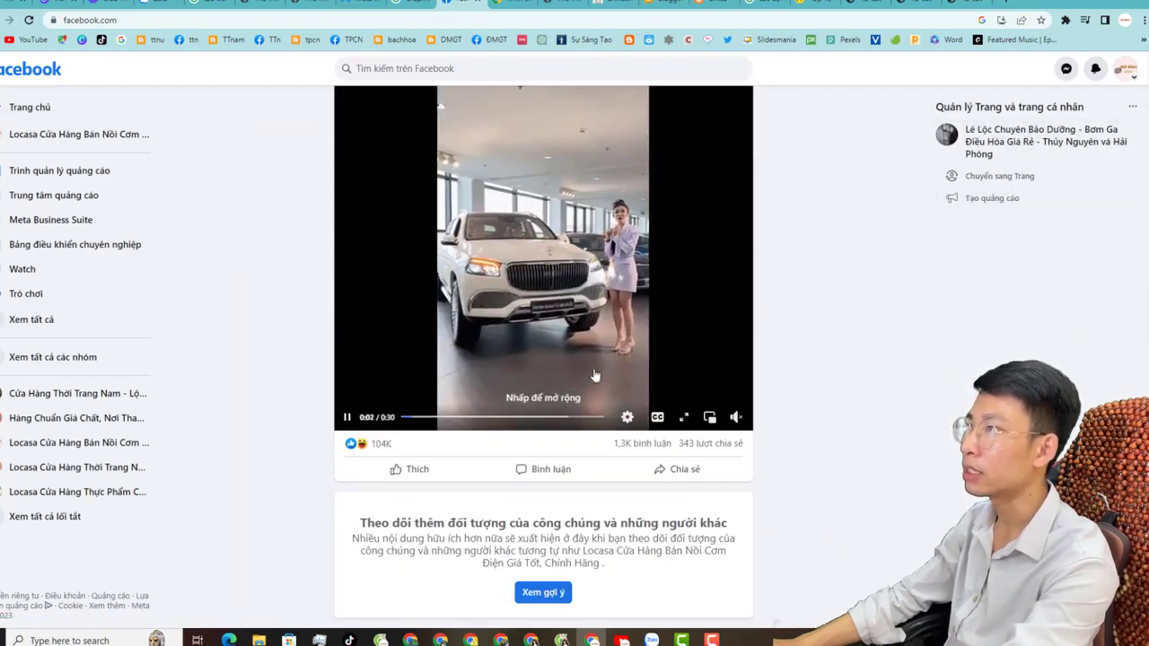
{"action": "scroll", "coordinate": [611, 394], "scroll_direction": "up", "scroll_amount": 4}
{"action": "scroll", "coordinate": [1006, 224], "scroll_direction": "down", "scroll_amount": 3}
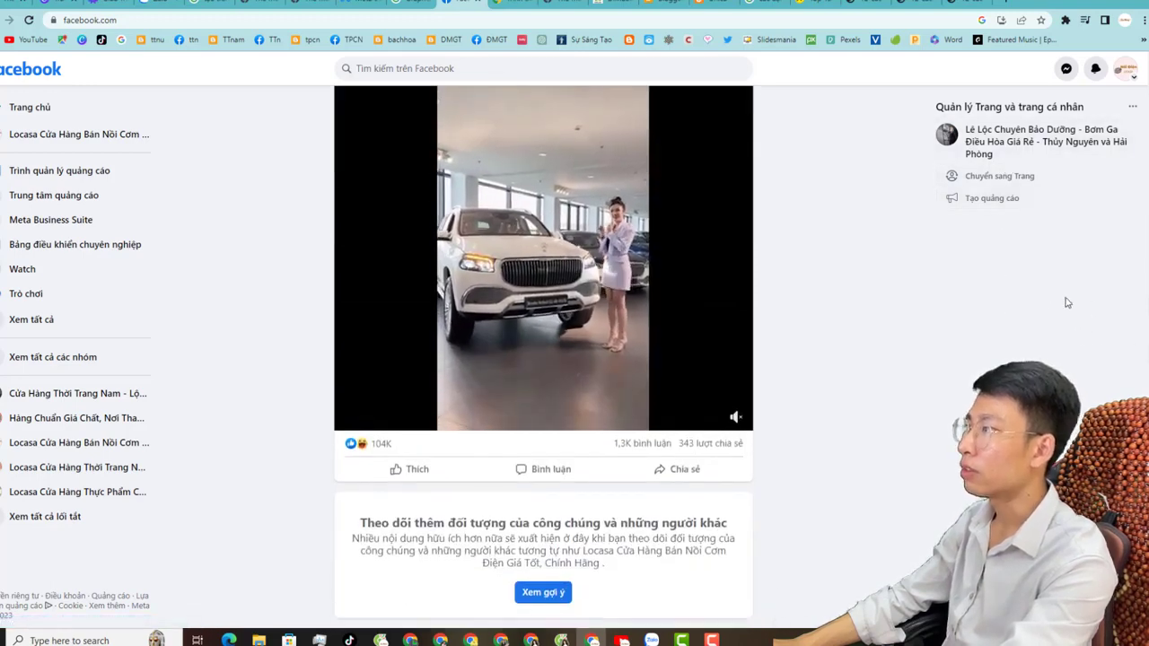
{"action": "left_click", "coordinate": [1034, 138]}
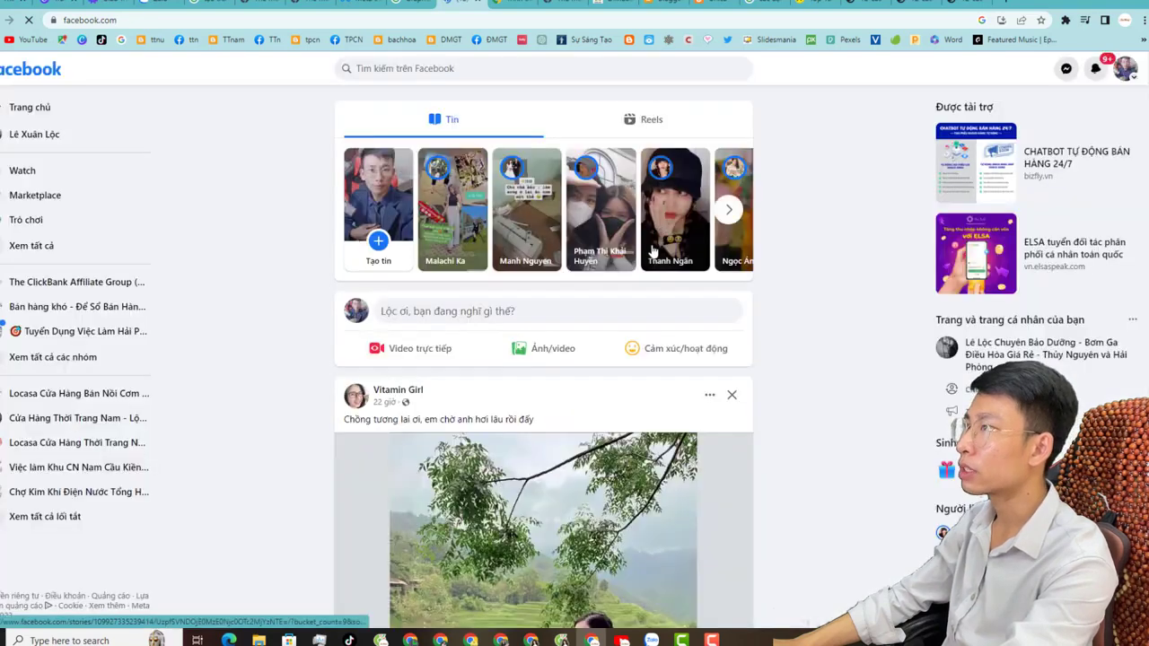
- Look through the personal profile's news feed for sponsored posts among the regular and suggested ones
{"action": "scroll", "coordinate": [702, 285], "scroll_direction": "down", "scroll_amount": 2}
{"action": "scroll", "coordinate": [687, 289], "scroll_direction": "down", "scroll_amount": 7}
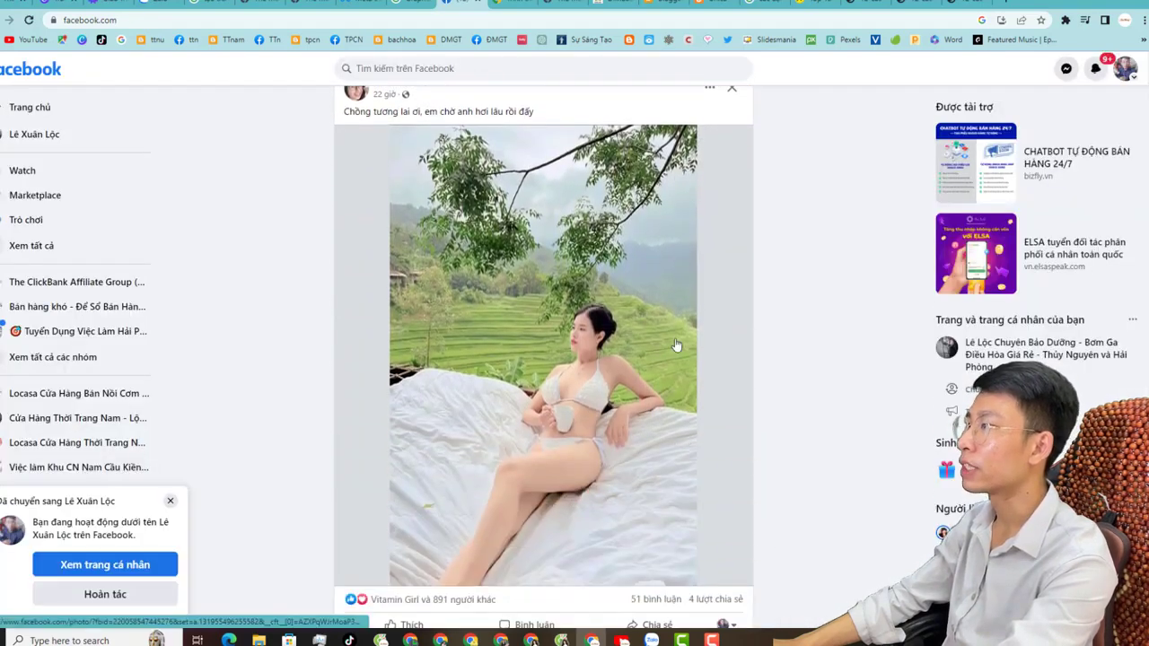
{"action": "scroll", "coordinate": [628, 377], "scroll_direction": "down", "scroll_amount": 20}
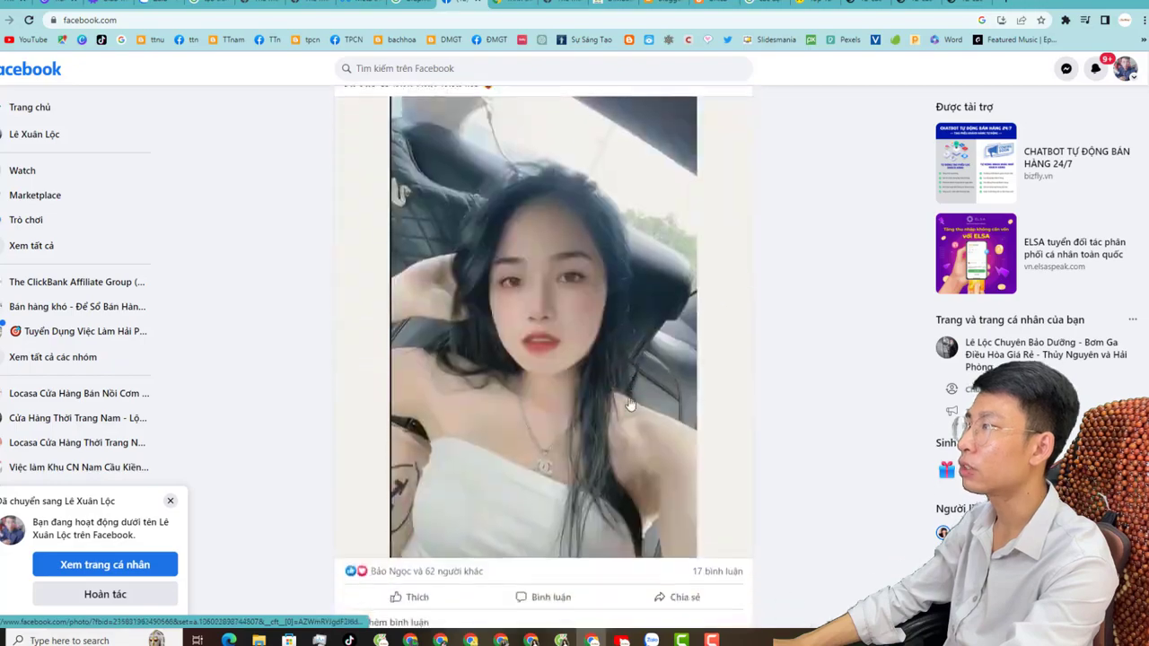
{"action": "scroll", "coordinate": [631, 405], "scroll_direction": "down", "scroll_amount": 4}
{"action": "scroll", "coordinate": [632, 405], "scroll_direction": "up", "scroll_amount": 4}
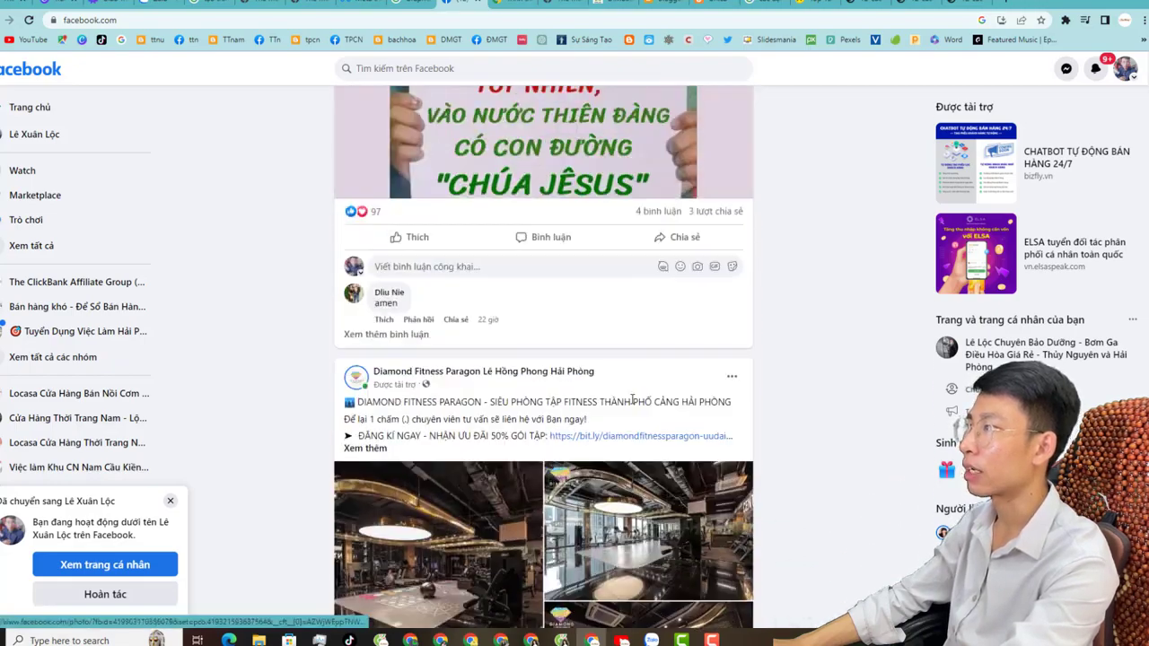
{"action": "scroll", "coordinate": [633, 405], "scroll_direction": "up", "scroll_amount": 2}
{"action": "scroll", "coordinate": [628, 413], "scroll_direction": "down", "scroll_amount": 9}
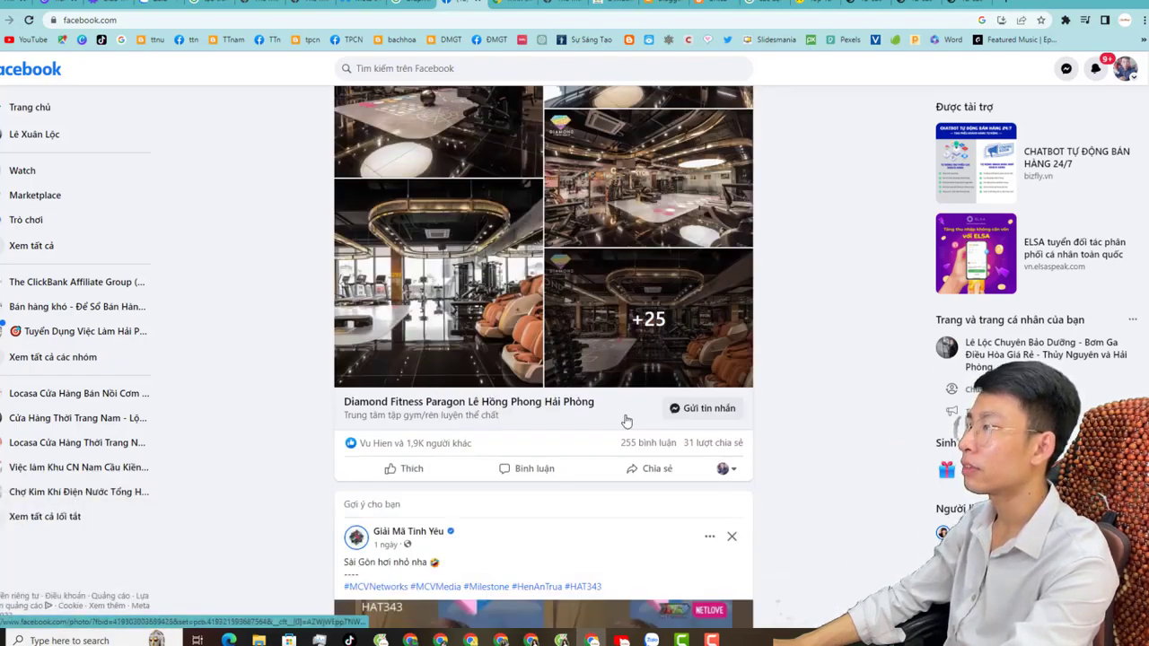
{"action": "scroll", "coordinate": [628, 421], "scroll_direction": "down", "scroll_amount": 12}
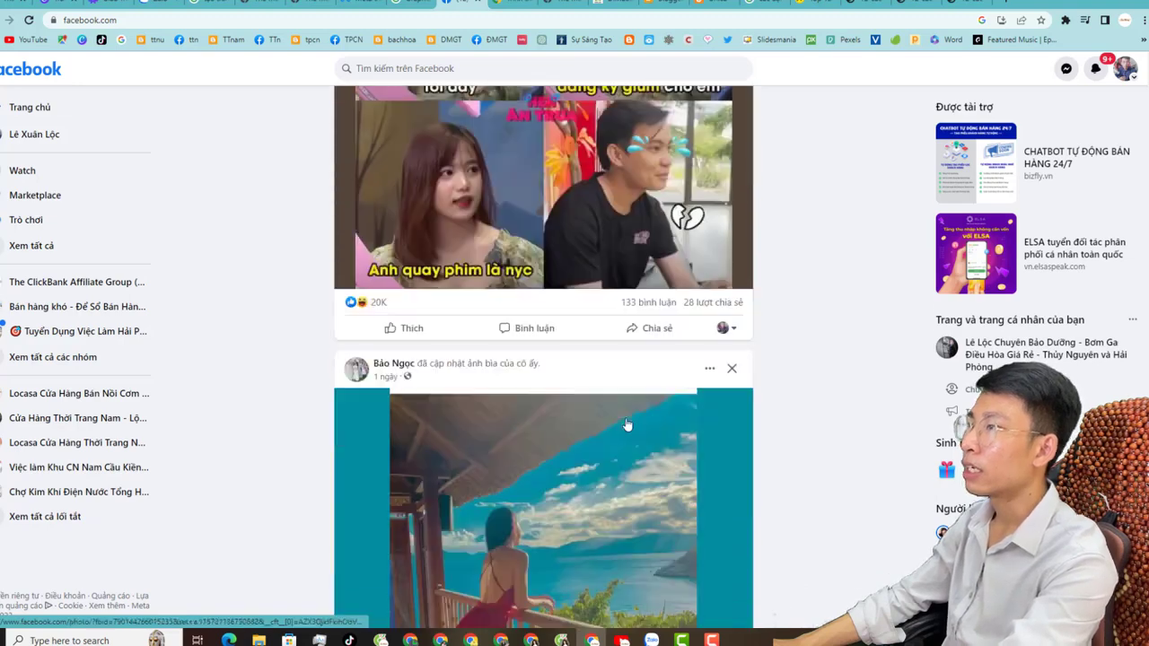
{"action": "scroll", "coordinate": [634, 423], "scroll_direction": "down", "scroll_amount": 3}
{"action": "scroll", "coordinate": [637, 422], "scroll_direction": "down", "scroll_amount": 3}
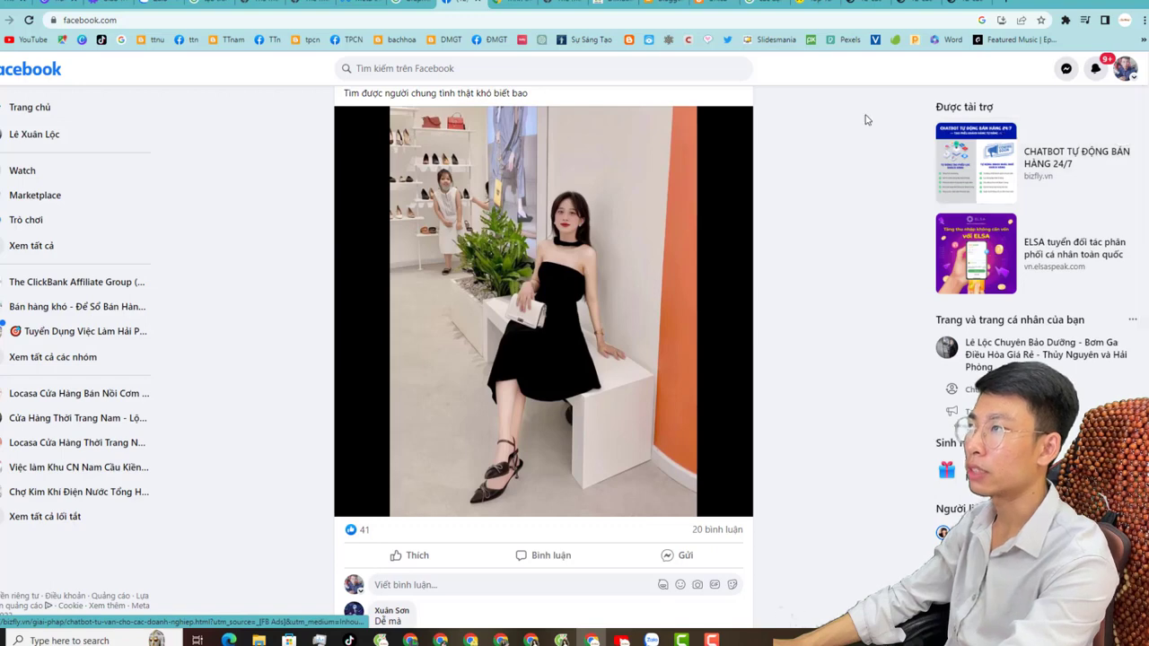
- Highlight the "Được tài trợ" section beside the feed and compare it with the Dynamic Product Ads example image
{"action": "left_click_drag", "start_coordinate": [865, 119], "coordinate": [992, 112]}
{"action": "left_click_drag", "start_coordinate": [894, 137], "coordinate": [1035, 223]}
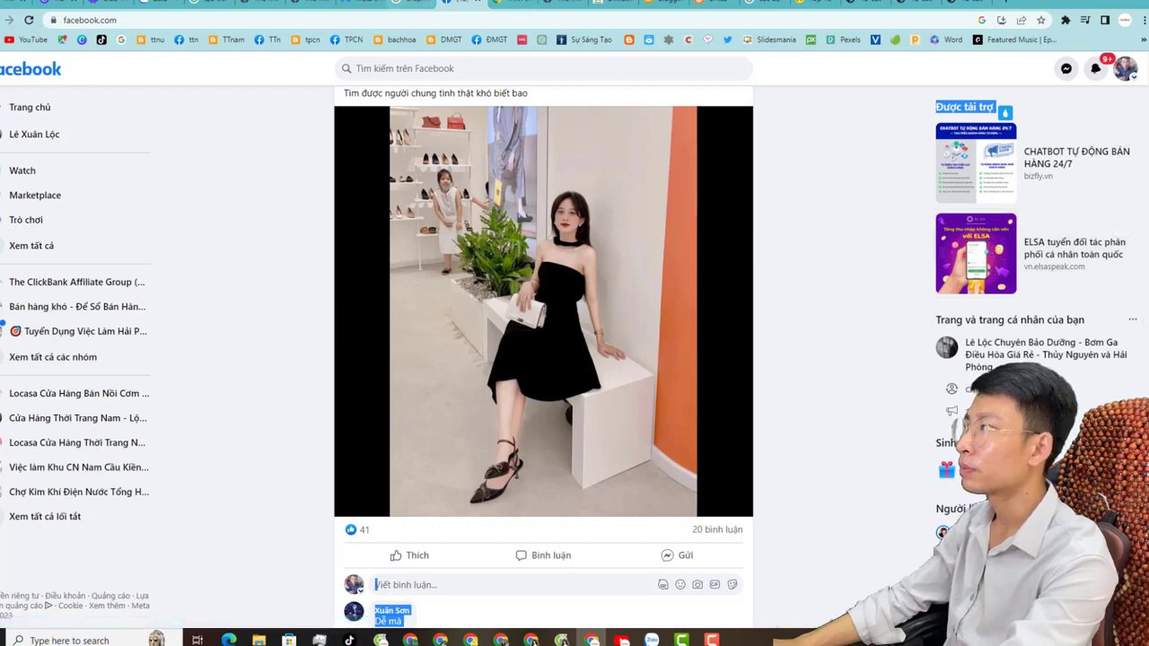
{"action": "left_click", "coordinate": [364, 3]}
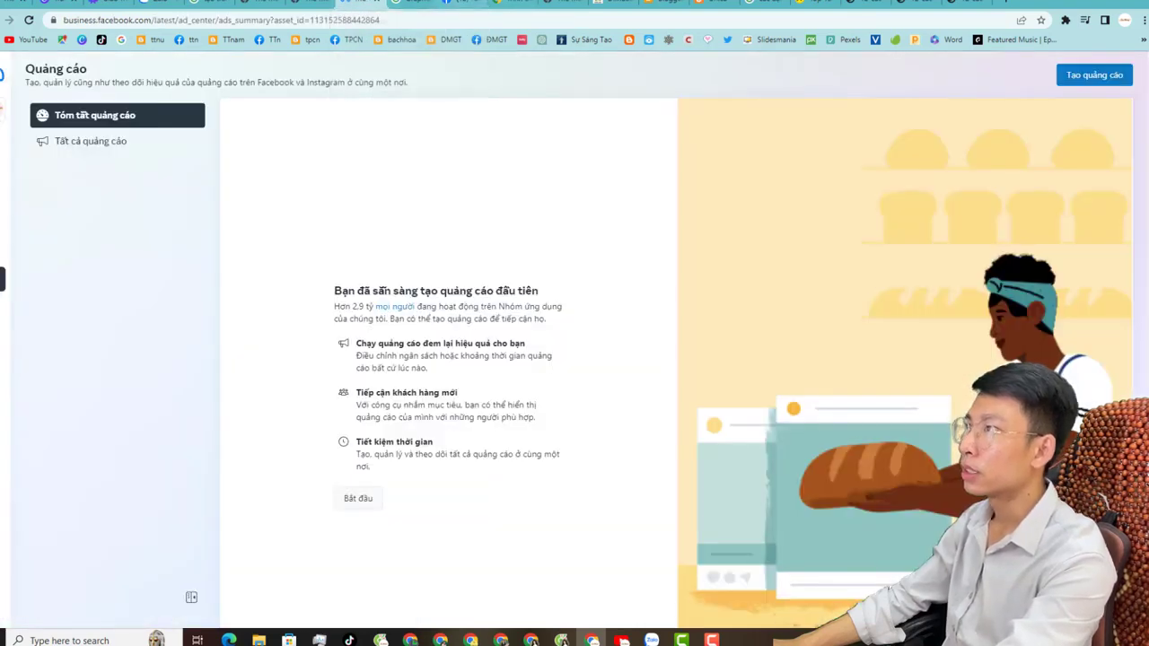
{"action": "left_click", "coordinate": [468, 3]}
{"action": "left_click", "coordinate": [969, 3]}
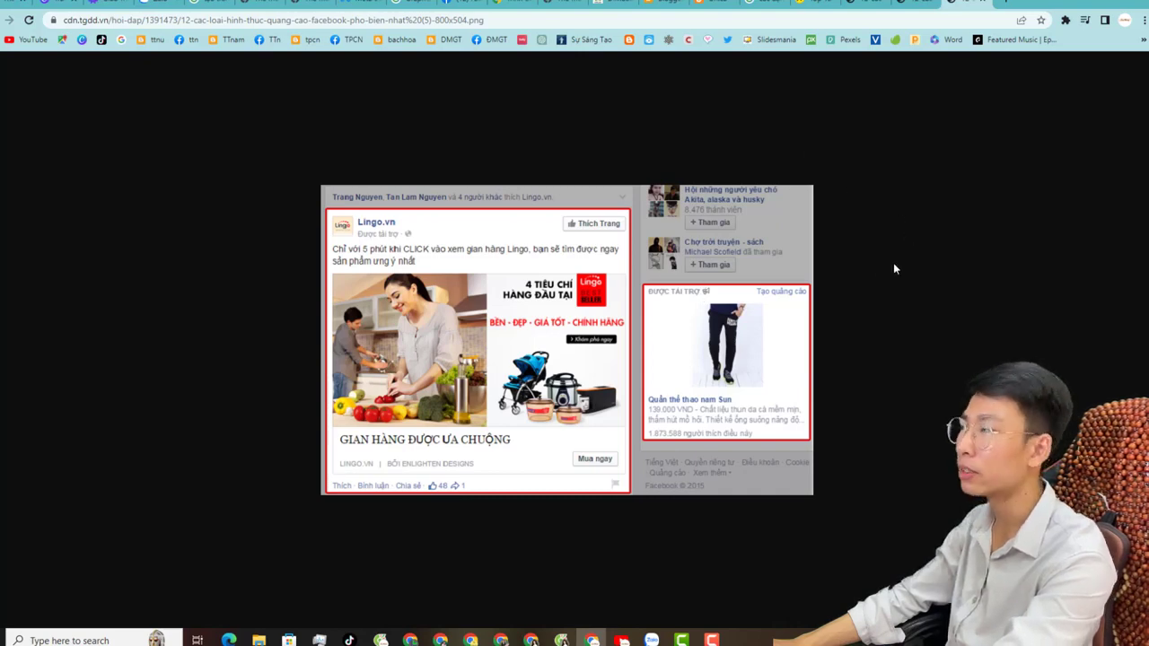
{"action": "left_click", "coordinate": [468, 4]}
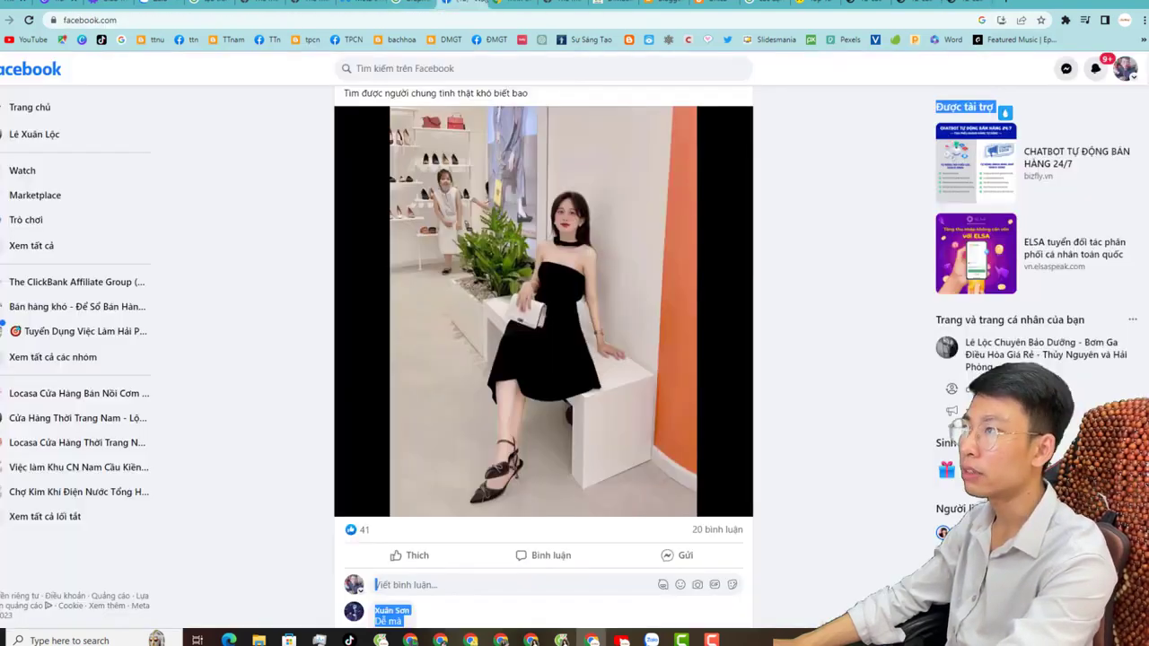
- Revisit the sponsored ads beside the feed and clear the text selection on the page
{"action": "scroll", "coordinate": [1052, 151], "scroll_direction": "down", "scroll_amount": 5}
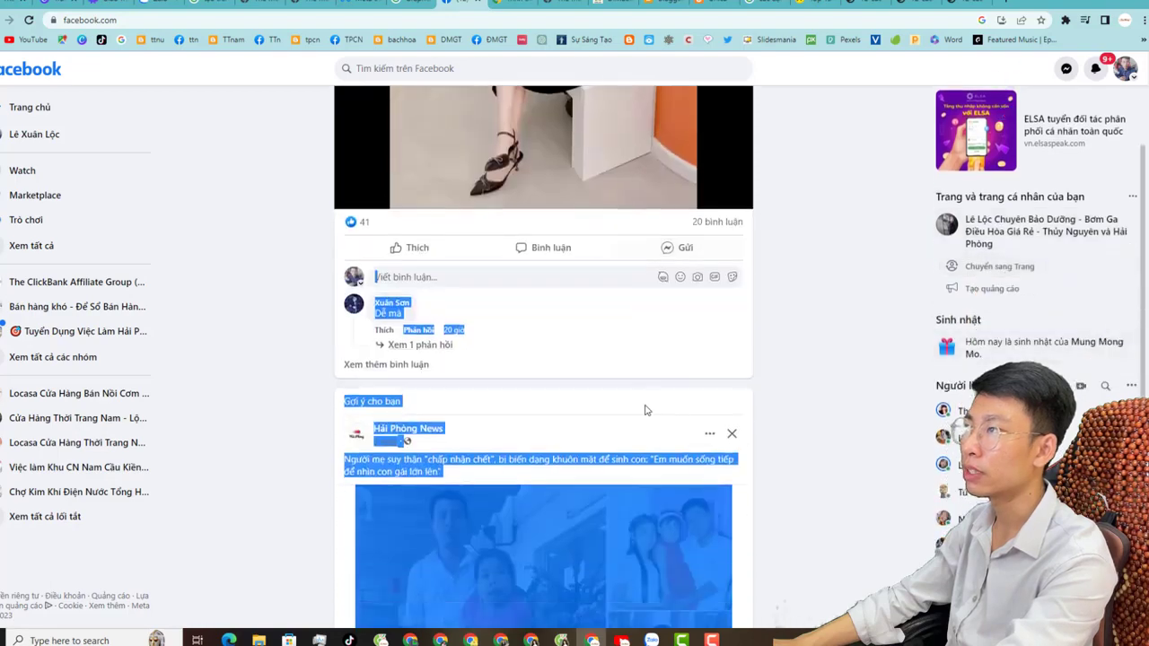
{"action": "left_click_drag", "start_coordinate": [1052, 151], "coordinate": [902, 222]}
{"action": "scroll", "coordinate": [1051, 303], "scroll_direction": "up", "scroll_amount": 5}
{"action": "scroll", "coordinate": [803, 223], "scroll_direction": "down", "scroll_amount": 3}
{"action": "left_click_drag", "start_coordinate": [804, 223], "coordinate": [795, 269]}
{"action": "left_click", "coordinate": [795, 269]}
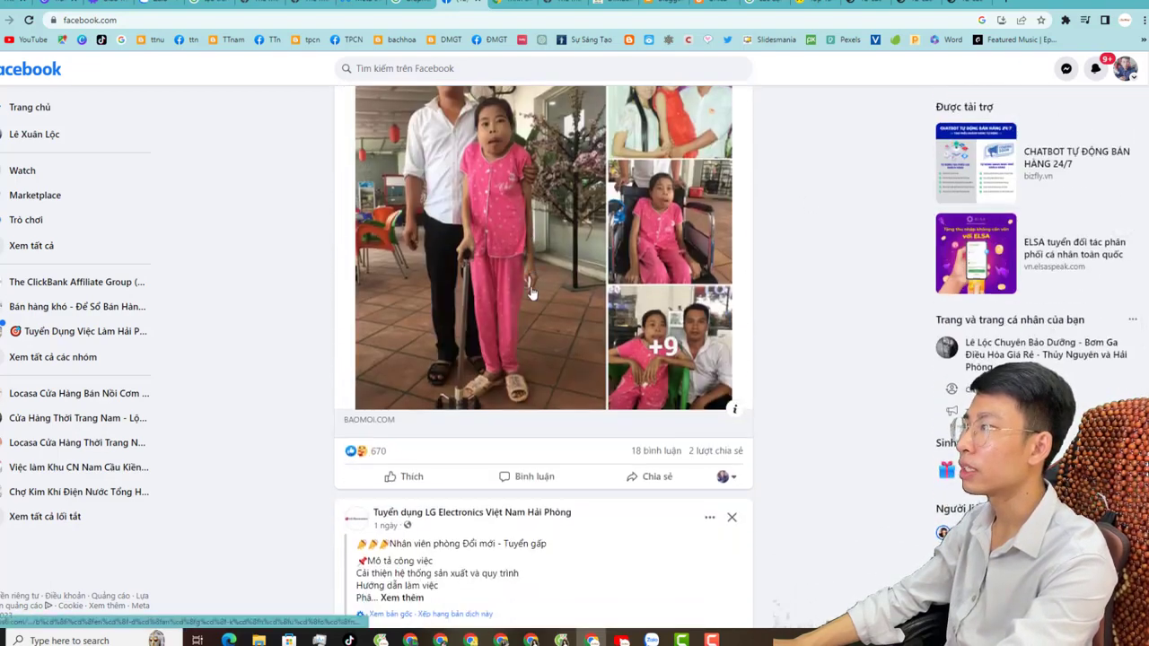
- Browse further posts in the news feed to find ads shown between them
{"action": "scroll", "coordinate": [576, 326], "scroll_direction": "up", "scroll_amount": 3}
{"action": "scroll", "coordinate": [577, 326], "scroll_direction": "down", "scroll_amount": 15}
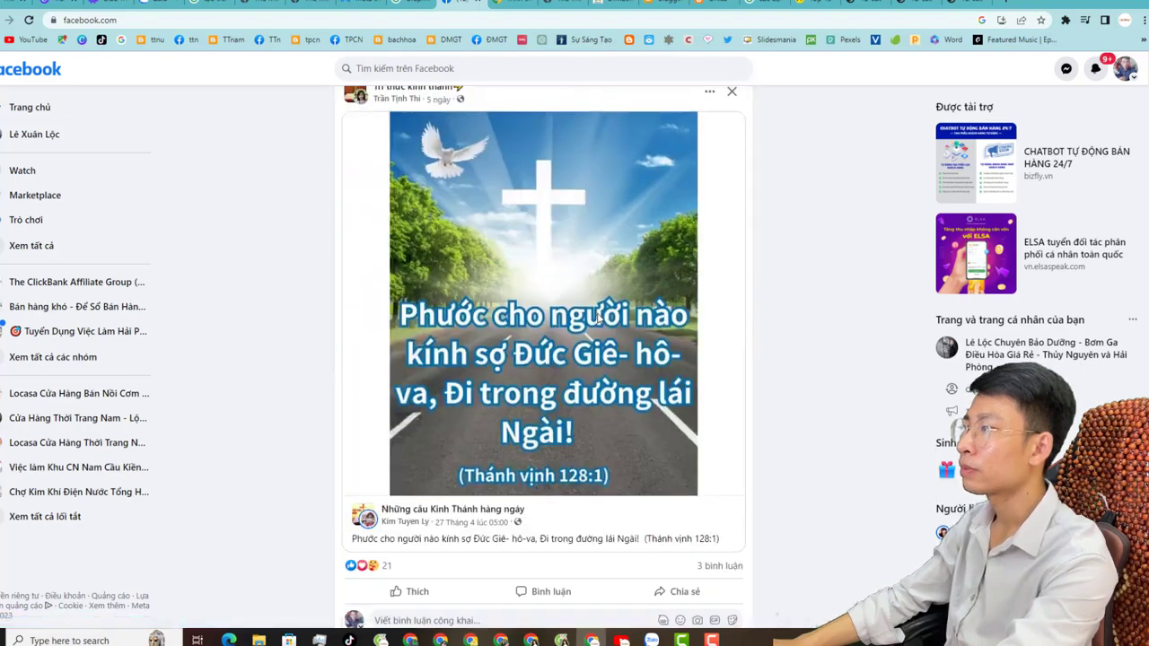
{"action": "scroll", "coordinate": [597, 316], "scroll_direction": "down", "scroll_amount": 5}
{"action": "scroll", "coordinate": [599, 319], "scroll_direction": "up", "scroll_amount": 3}
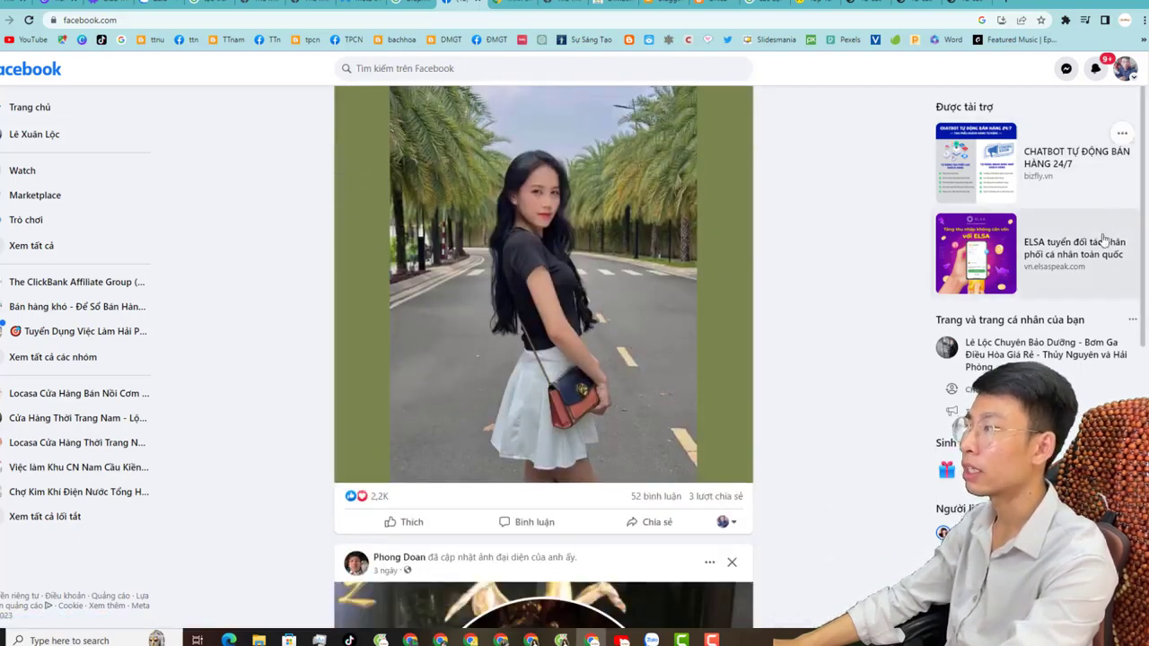
{"action": "scroll", "coordinate": [775, 494], "scroll_direction": "up", "scroll_amount": 15}
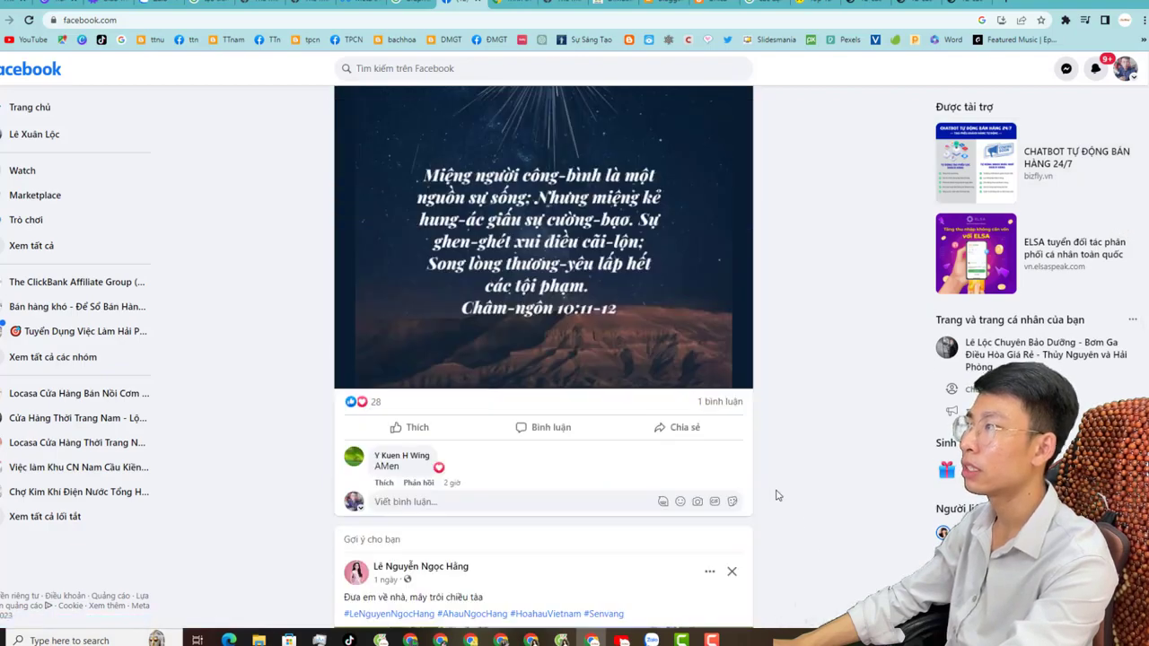
{"action": "scroll", "coordinate": [777, 494], "scroll_direction": "up", "scroll_amount": 15}
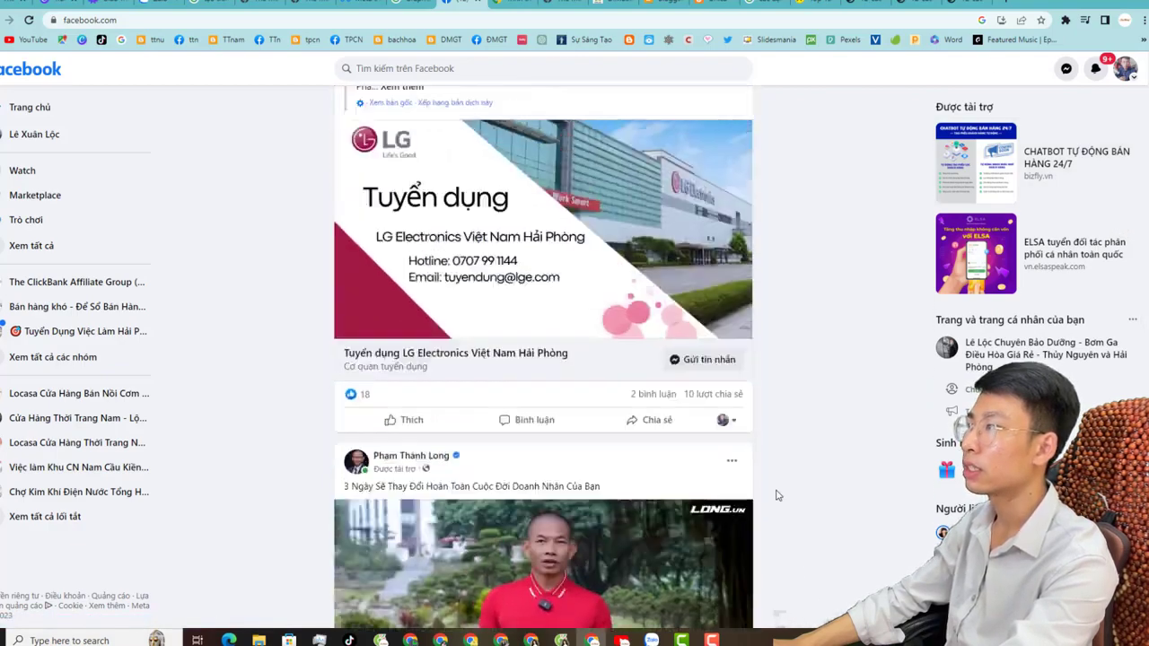
{"action": "scroll", "coordinate": [777, 494], "scroll_direction": "up", "scroll_amount": 3}
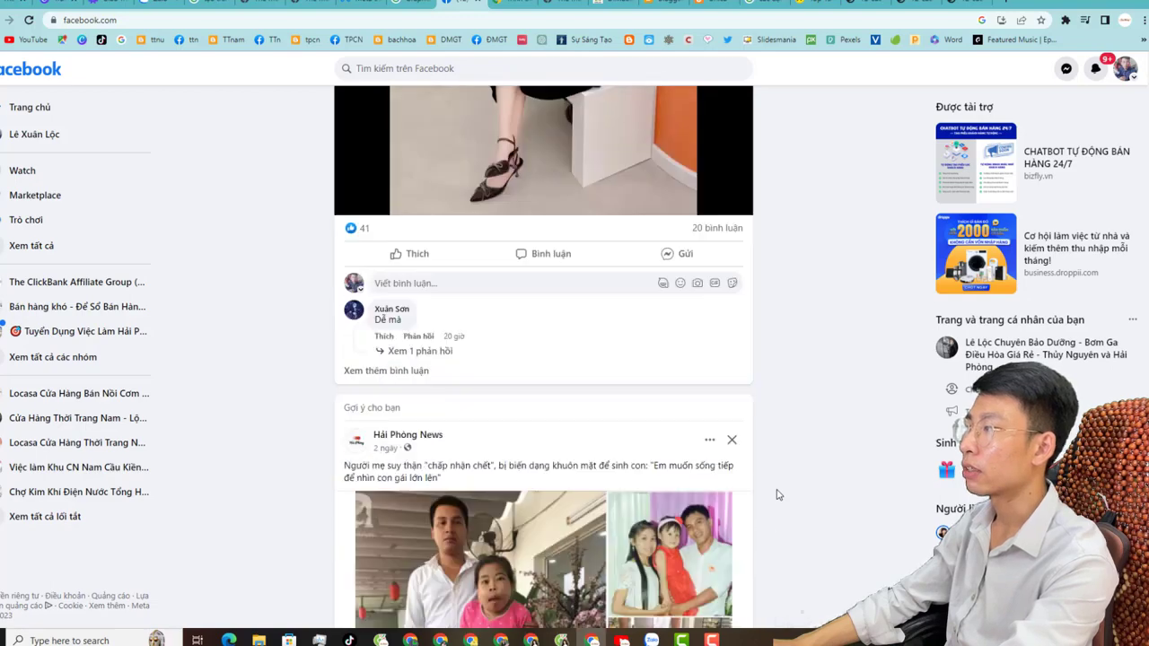
- Examine the sponsored video post "3 Ngày Sẽ Thay Đổi Hoàn Toàn Cuộc Đời Doanh Nhân Của Bạn", including its sponsored label and website link
{"action": "scroll", "coordinate": [777, 494], "scroll_direction": "down", "scroll_amount": 10}
{"action": "scroll", "coordinate": [777, 492], "scroll_direction": "down", "scroll_amount": 4}
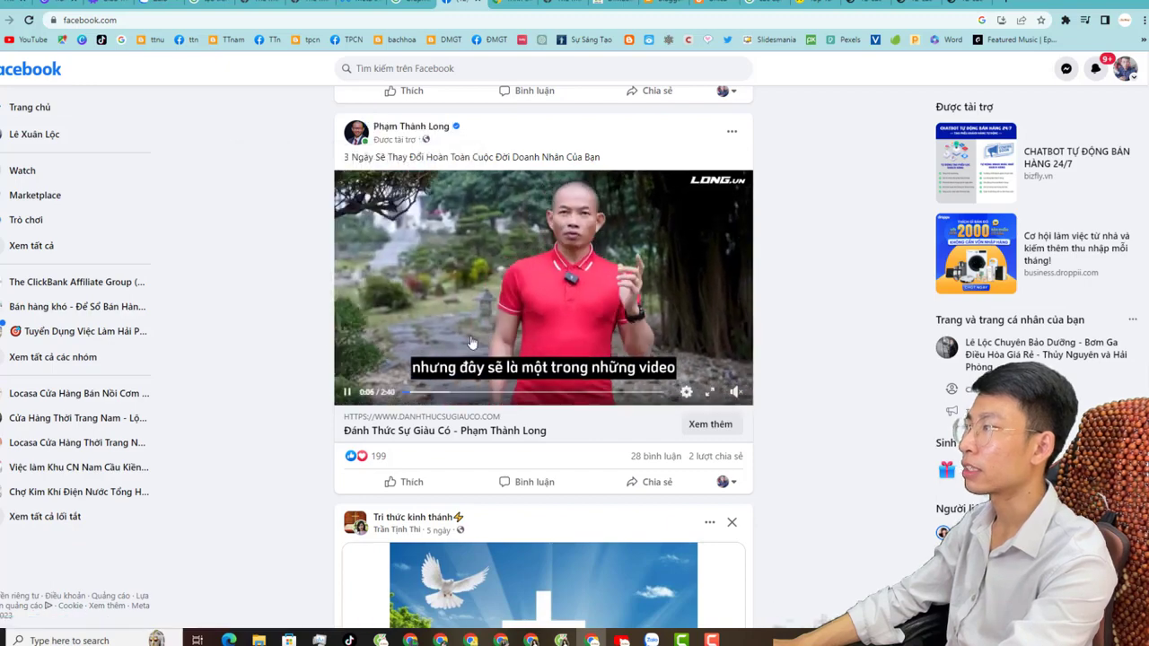
{"action": "scroll", "coordinate": [466, 421], "scroll_direction": "down", "scroll_amount": 1}
{"action": "scroll", "coordinate": [466, 422], "scroll_direction": "up", "scroll_amount": 4}
{"action": "scroll", "coordinate": [465, 423], "scroll_direction": "down", "scroll_amount": 3}
{"action": "scroll", "coordinate": [466, 421], "scroll_direction": "up", "scroll_amount": 1}
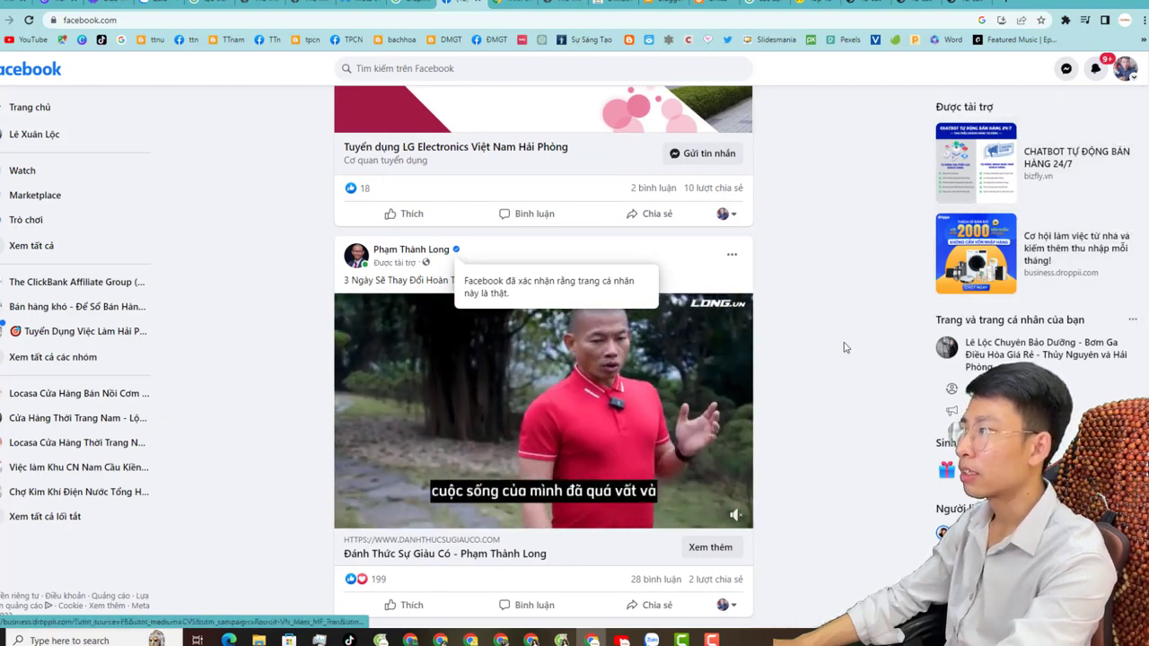
{"action": "scroll", "coordinate": [701, 429], "scroll_direction": "down", "scroll_amount": 3}
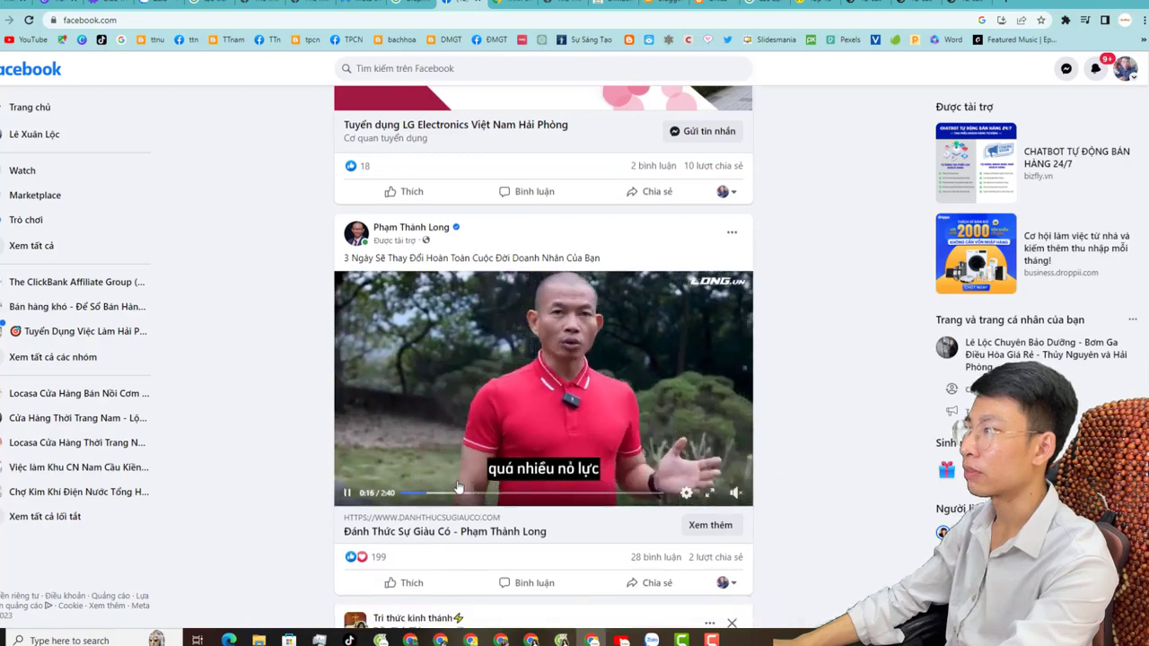
{"action": "scroll", "coordinate": [807, 368], "scroll_direction": "up", "scroll_amount": 3}
{"action": "scroll", "coordinate": [904, 311], "scroll_direction": "down", "scroll_amount": 1}
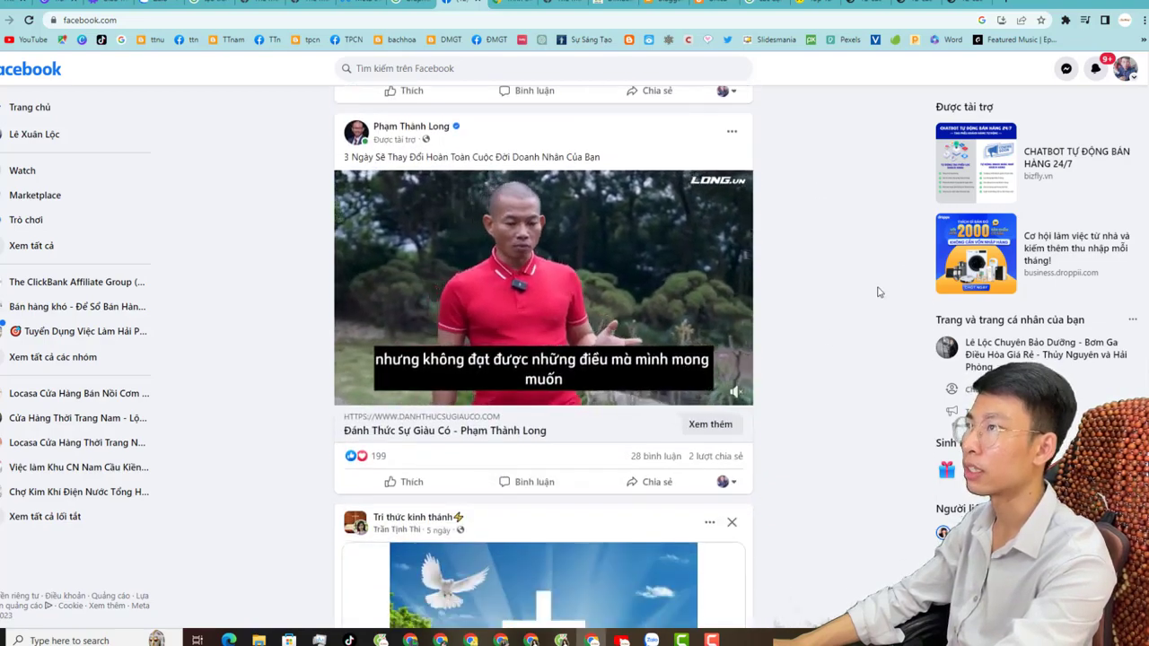
- Revisit the Meta Business Suite ads page and the article's Dynamic Product Ads example, and return to the sponsored video post in the feed
{"action": "scroll", "coordinate": [879, 295], "scroll_direction": "up", "scroll_amount": 1}
{"action": "left_click", "coordinate": [1096, 70]}
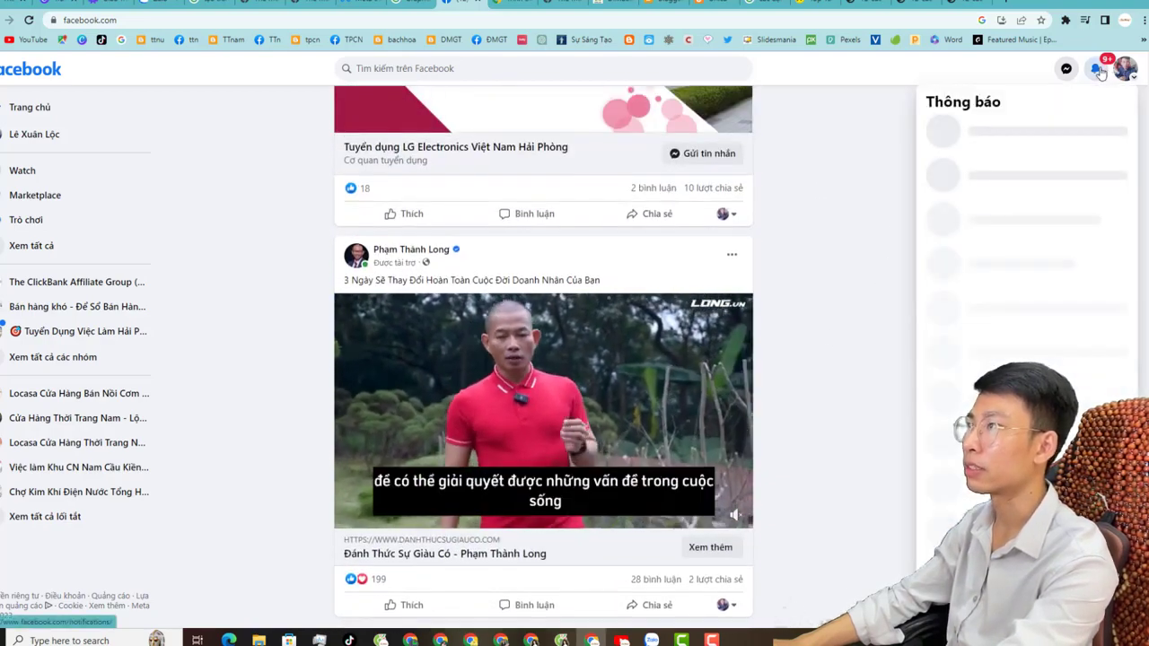
{"action": "left_click", "coordinate": [1096, 71]}
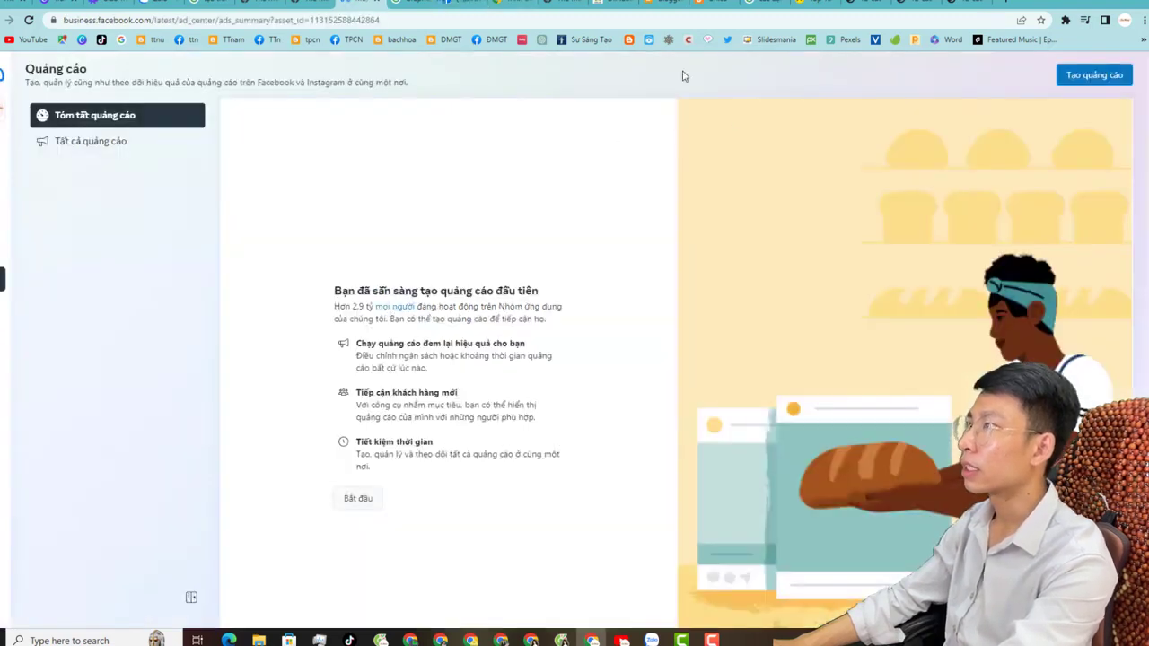
{"action": "key", "text": "ctrl+Tab"}
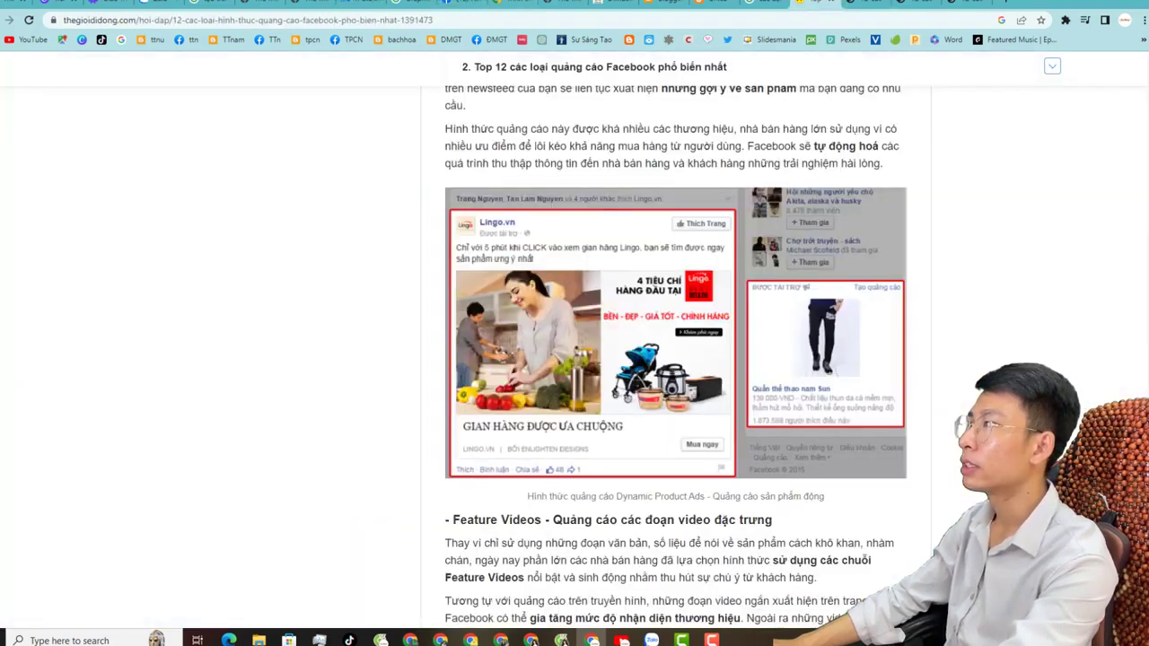
{"action": "key", "text": "ctrl+shift+Tab"}
{"action": "scroll", "coordinate": [525, 256], "scroll_direction": "down", "scroll_amount": 1}
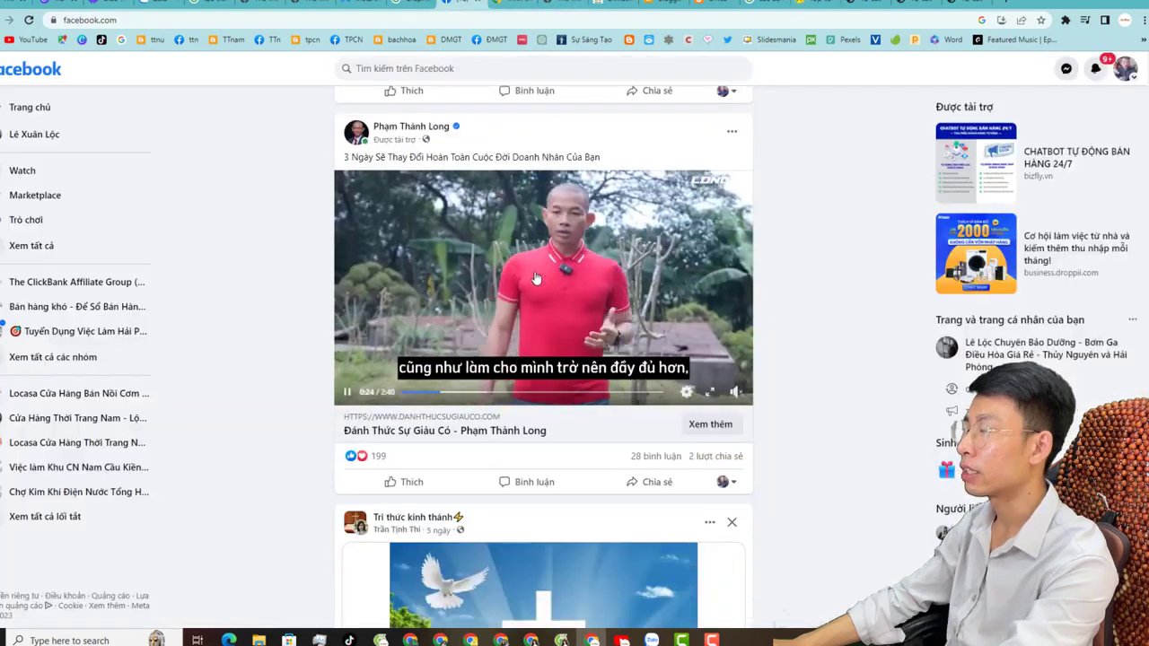
- Examine the sponsored video post's advertiser profile card, verified badge and the "Xem thêm" call to action beneath the video
{"action": "scroll", "coordinate": [409, 278], "scroll_direction": "up", "scroll_amount": 1}
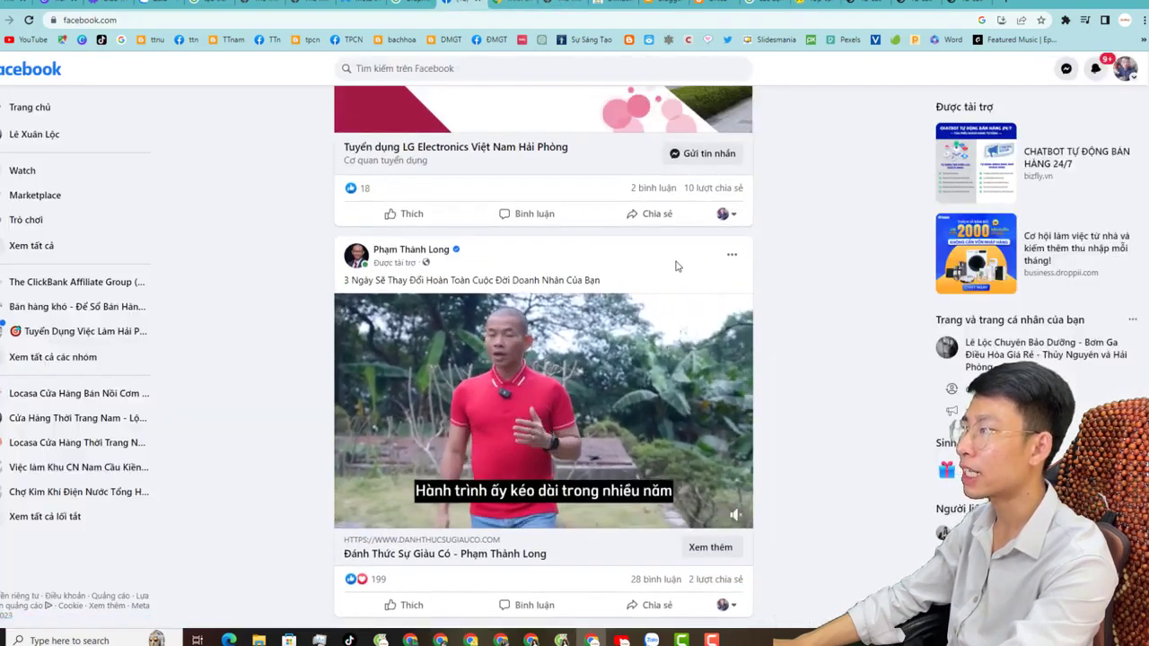
{"action": "triple_click", "coordinate": [685, 276]}
{"action": "left_click", "coordinate": [686, 275]}
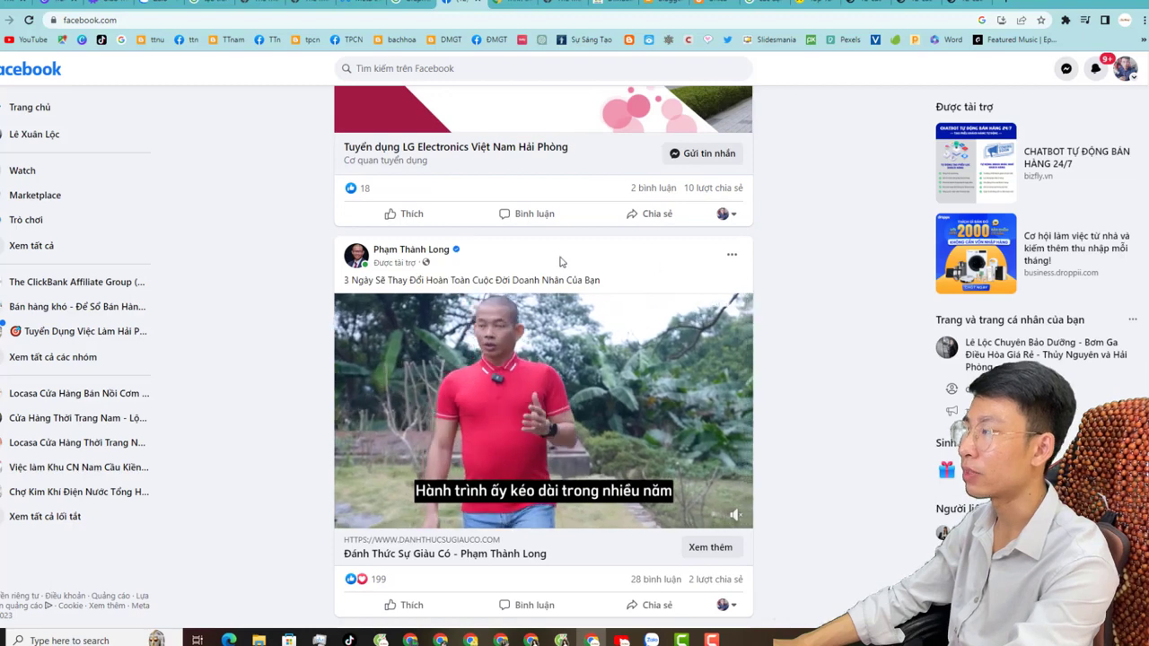
{"action": "mouse_move", "coordinate": [431, 251]}
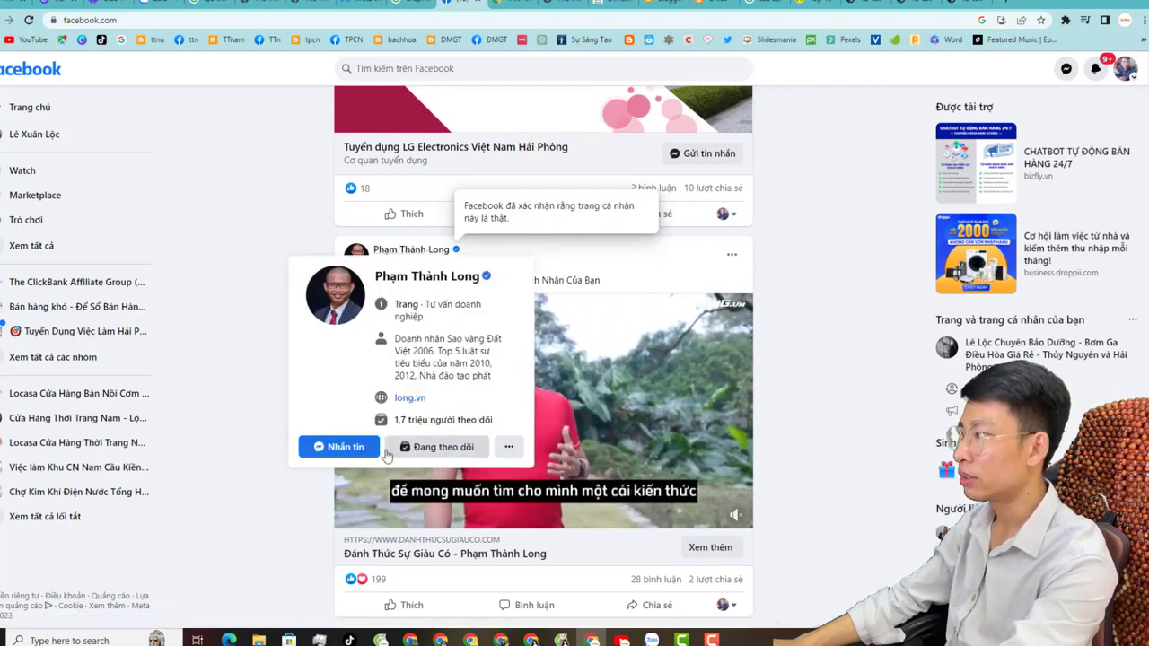
{"action": "scroll", "coordinate": [795, 344], "scroll_direction": "down", "scroll_amount": 3}
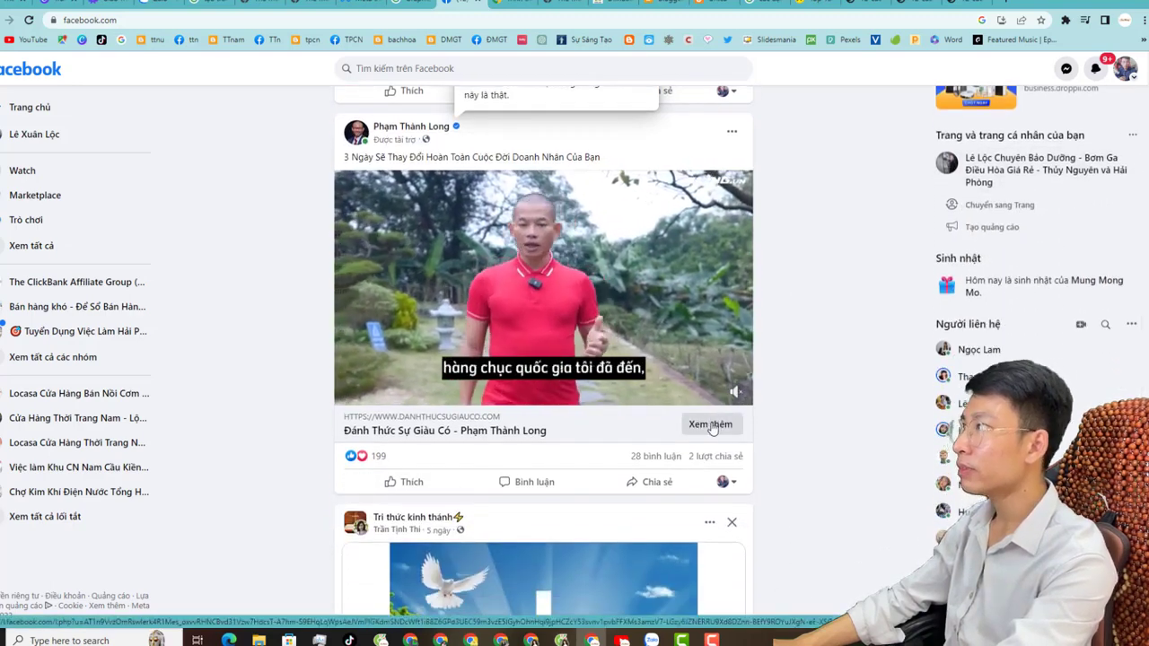
- Open the website linked by the sponsored video ad and review its landing page from the programme details back up to the registration form
{"action": "left_click", "coordinate": [711, 426]}
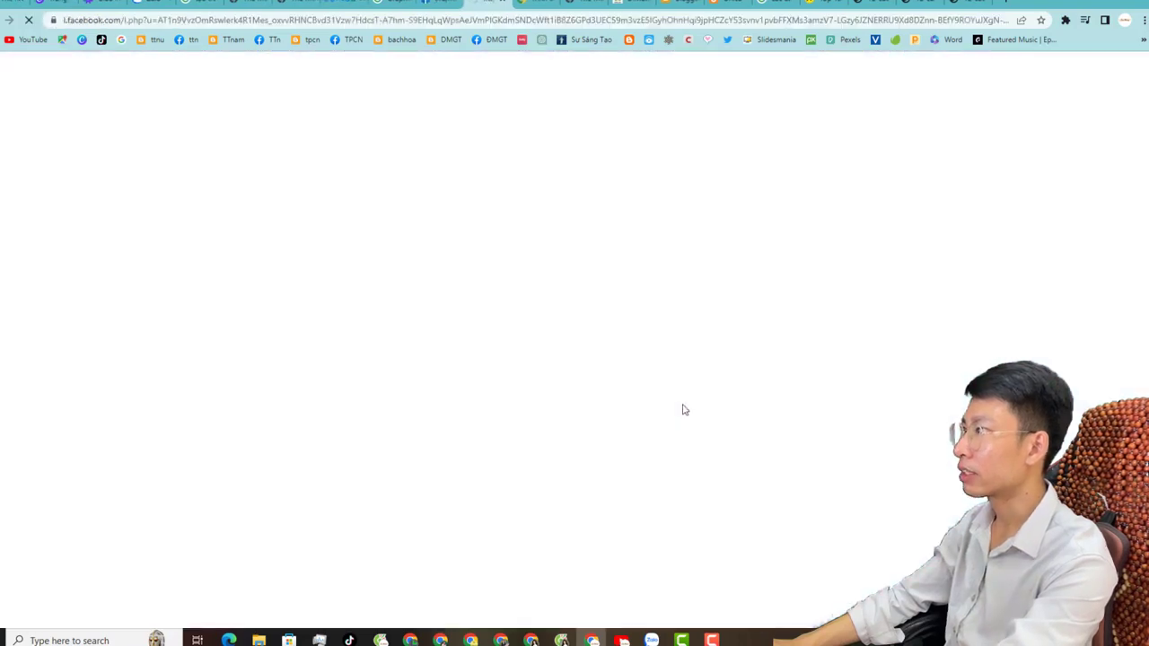
{"action": "scroll", "coordinate": [682, 377], "scroll_direction": "down", "scroll_amount": 15}
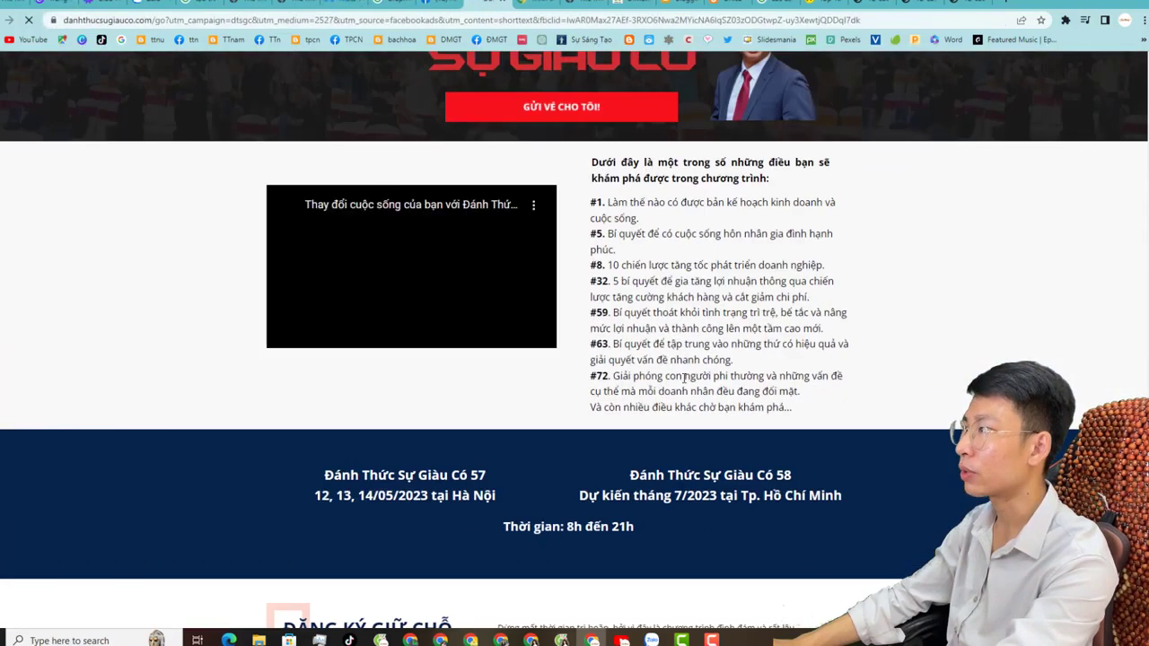
{"action": "scroll", "coordinate": [684, 386], "scroll_direction": "down", "scroll_amount": 7}
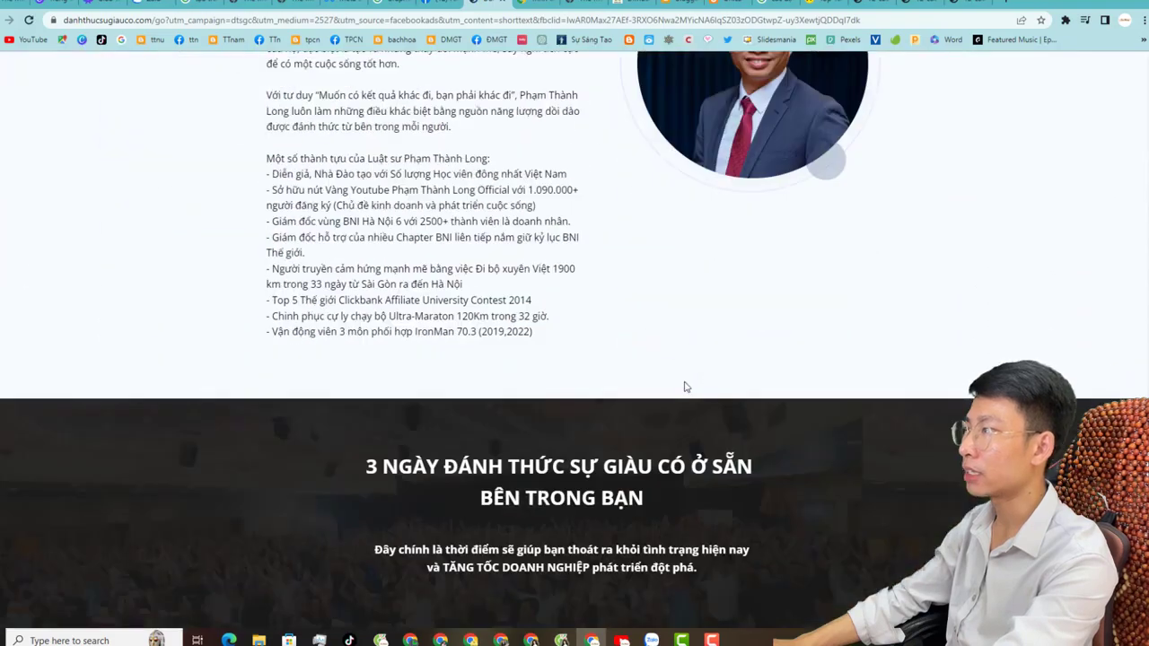
{"action": "scroll", "coordinate": [684, 386], "scroll_direction": "up", "scroll_amount": 10}
{"action": "scroll", "coordinate": [680, 382], "scroll_direction": "up", "scroll_amount": 10}
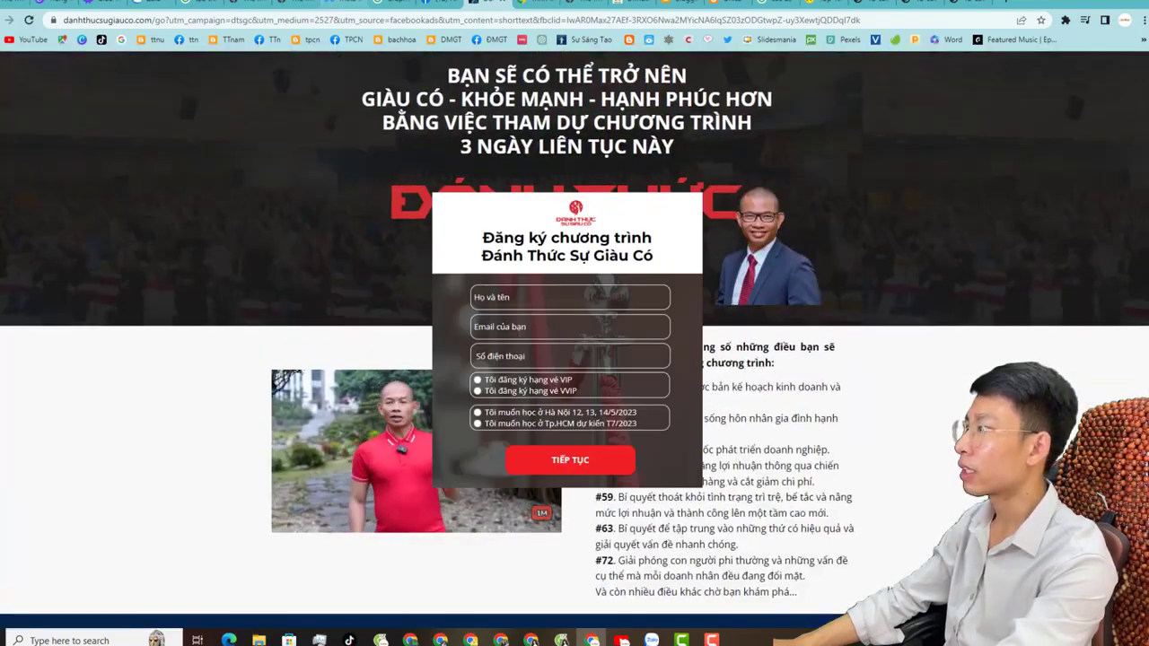
- In Meta Business Suite, preview the ad form for the objective "Tăng khách truy cập trang web", discard it and start ad creation again
{"action": "left_click", "coordinate": [344, 4]}
{"action": "left_click", "coordinate": [357, 495]}
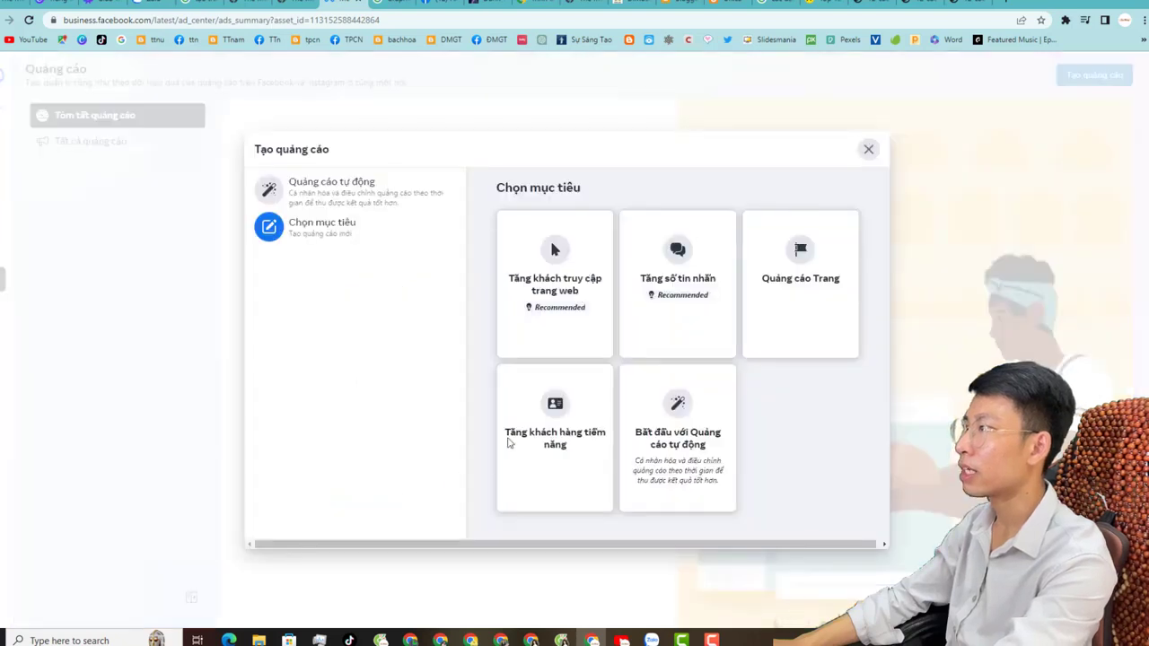
{"action": "left_click", "coordinate": [580, 310]}
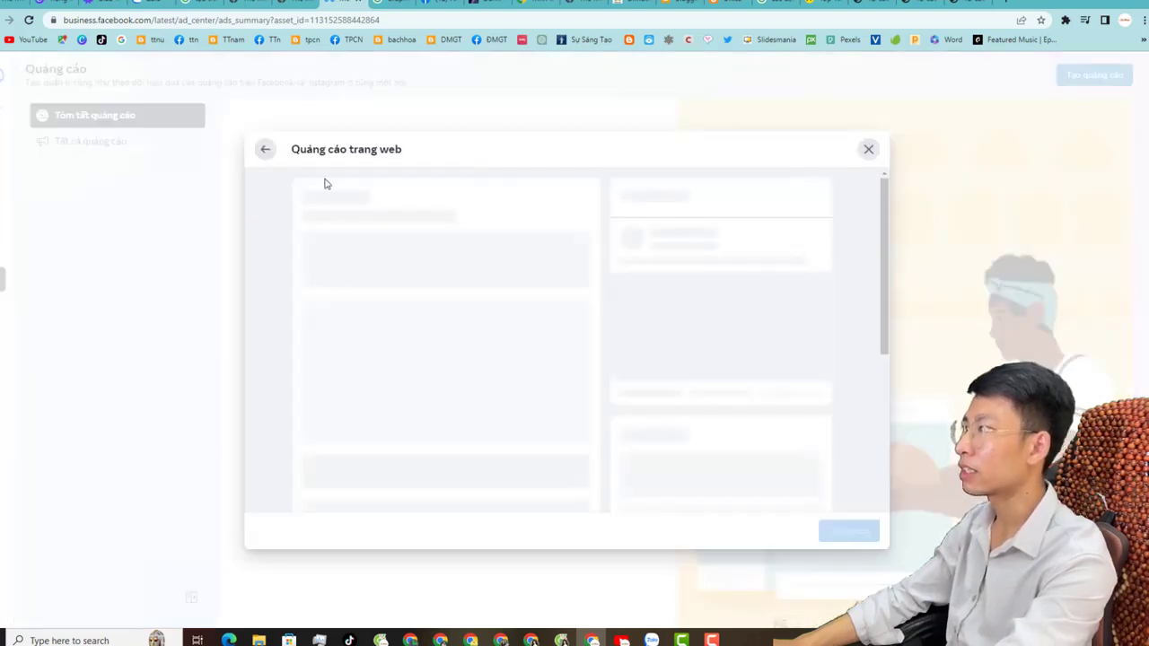
{"action": "left_click", "coordinate": [868, 149]}
{"action": "left_click", "coordinate": [650, 363]}
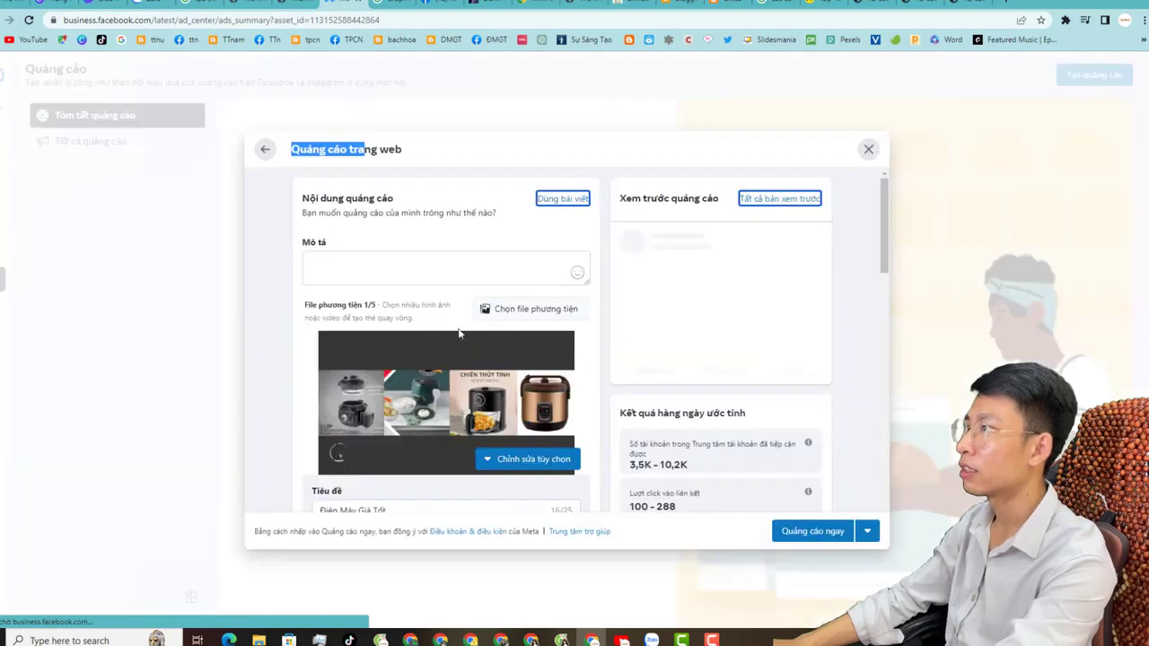
{"action": "left_click", "coordinate": [868, 151]}
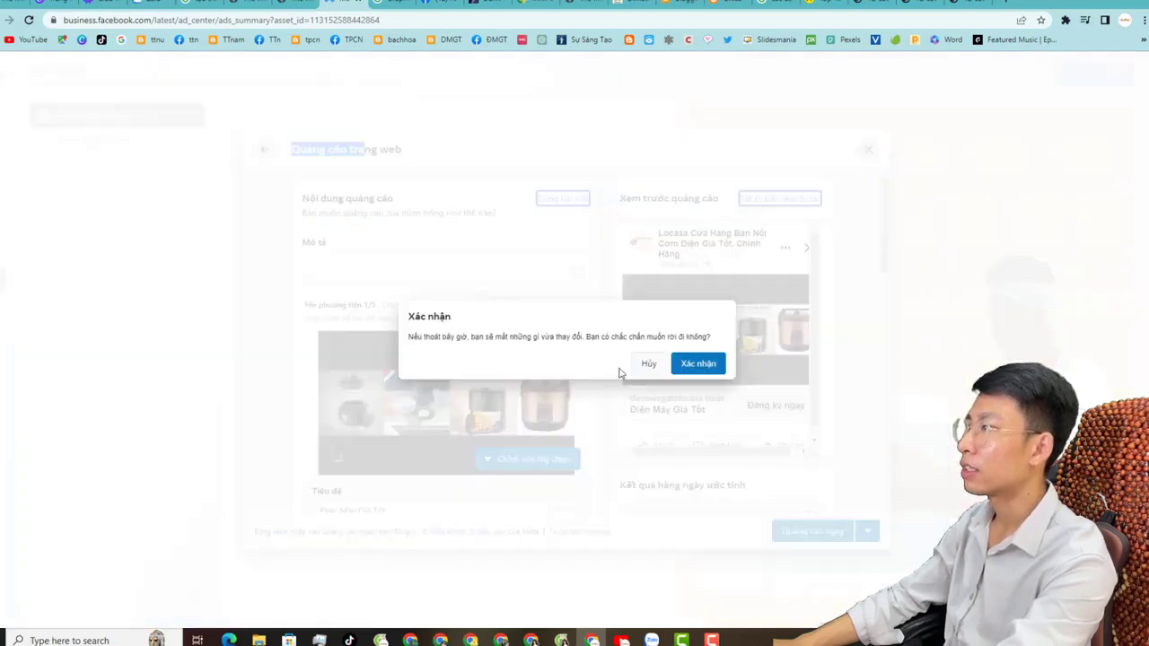
{"action": "left_click", "coordinate": [697, 364]}
{"action": "left_click", "coordinate": [377, 498]}
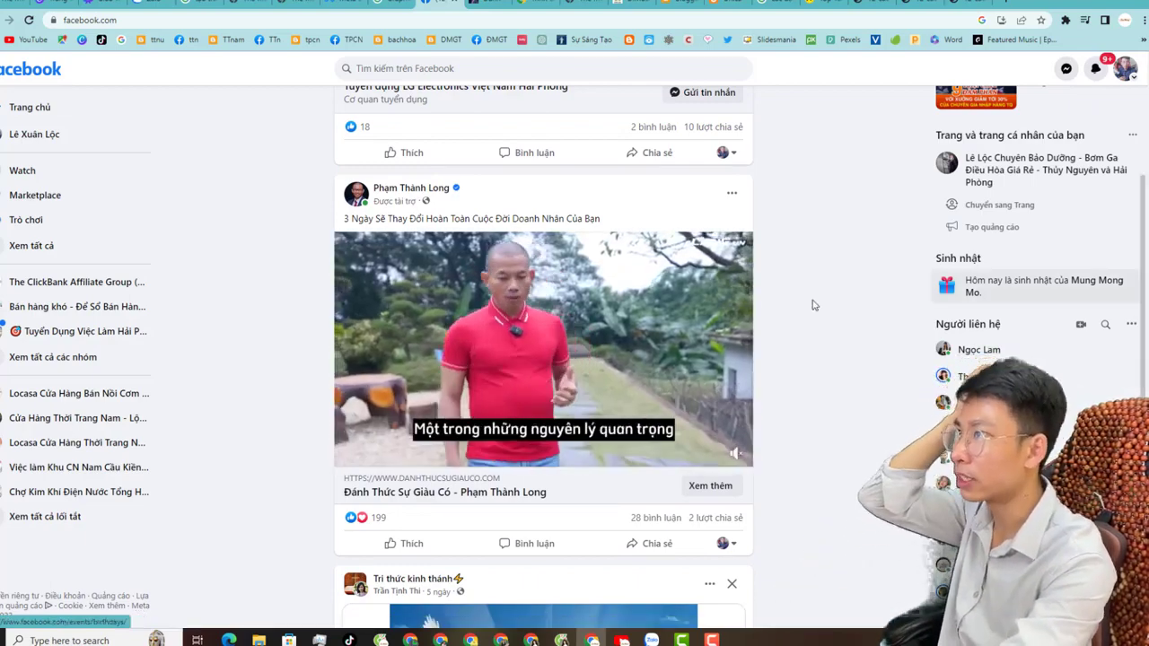
- Return to the Facebook feed, open the sponsored webauto.live ad beside it, review the course landing page and close it
{"action": "left_click", "coordinate": [1095, 70]}
{"action": "left_click", "coordinate": [1096, 70]}
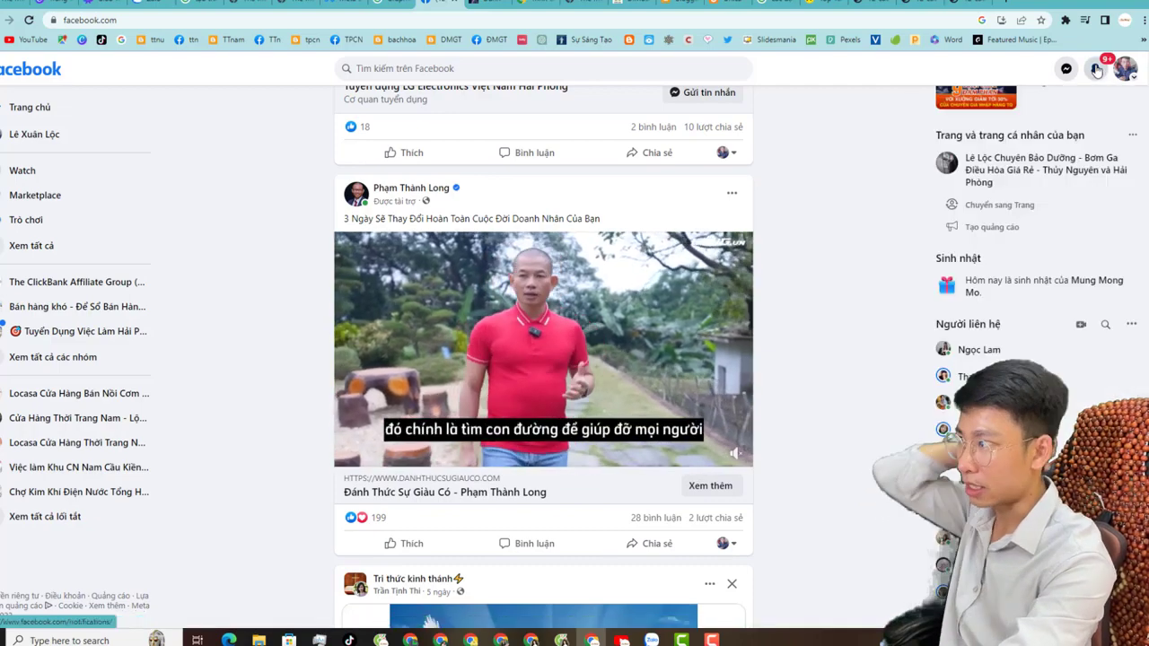
{"action": "scroll", "coordinate": [760, 441], "scroll_direction": "up", "scroll_amount": 2}
{"action": "scroll", "coordinate": [760, 442], "scroll_direction": "down", "scroll_amount": 1}
{"action": "scroll", "coordinate": [760, 441], "scroll_direction": "up", "scroll_amount": 5}
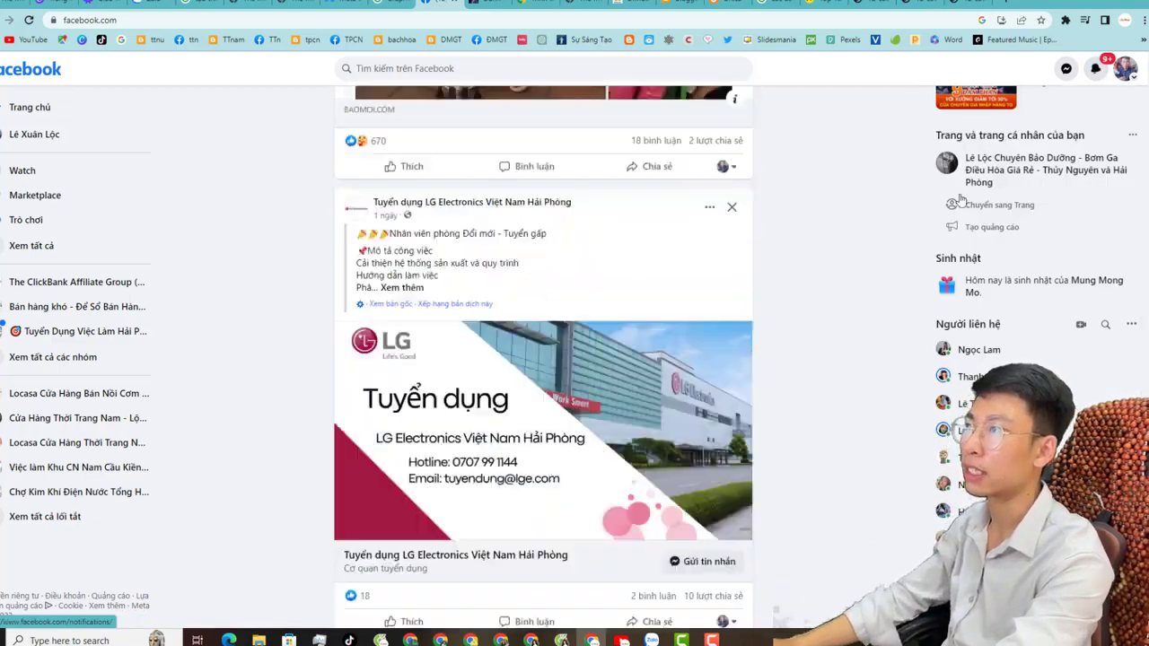
{"action": "left_click", "coordinate": [1061, 136]}
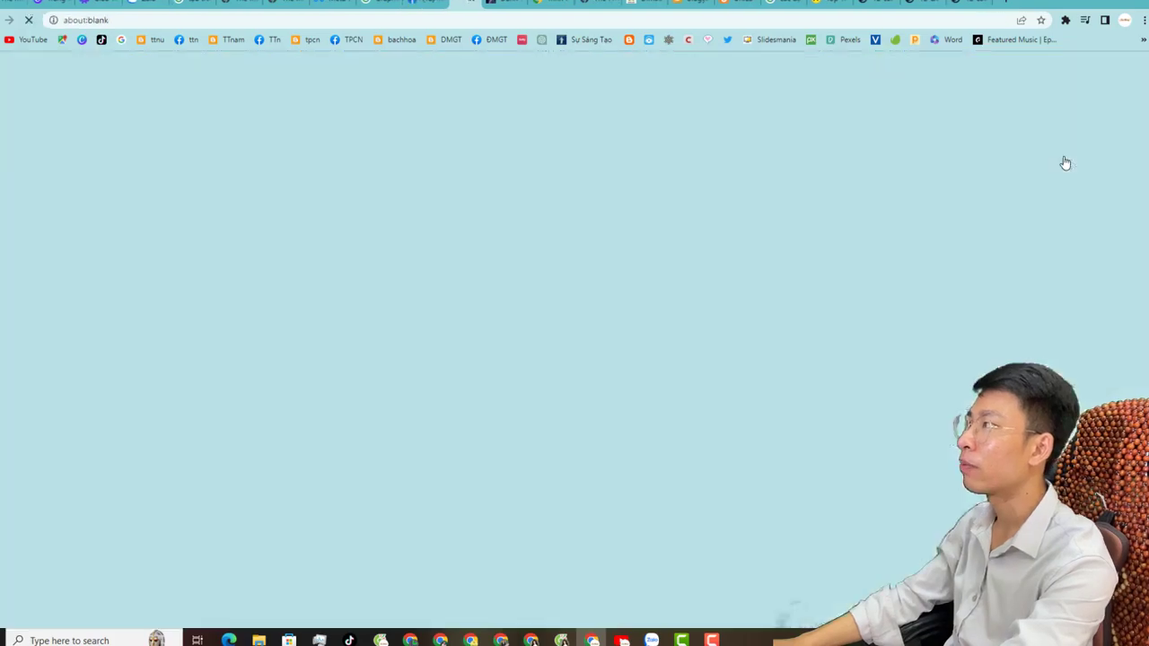
{"action": "scroll", "coordinate": [507, 216], "scroll_direction": "down", "scroll_amount": 15}
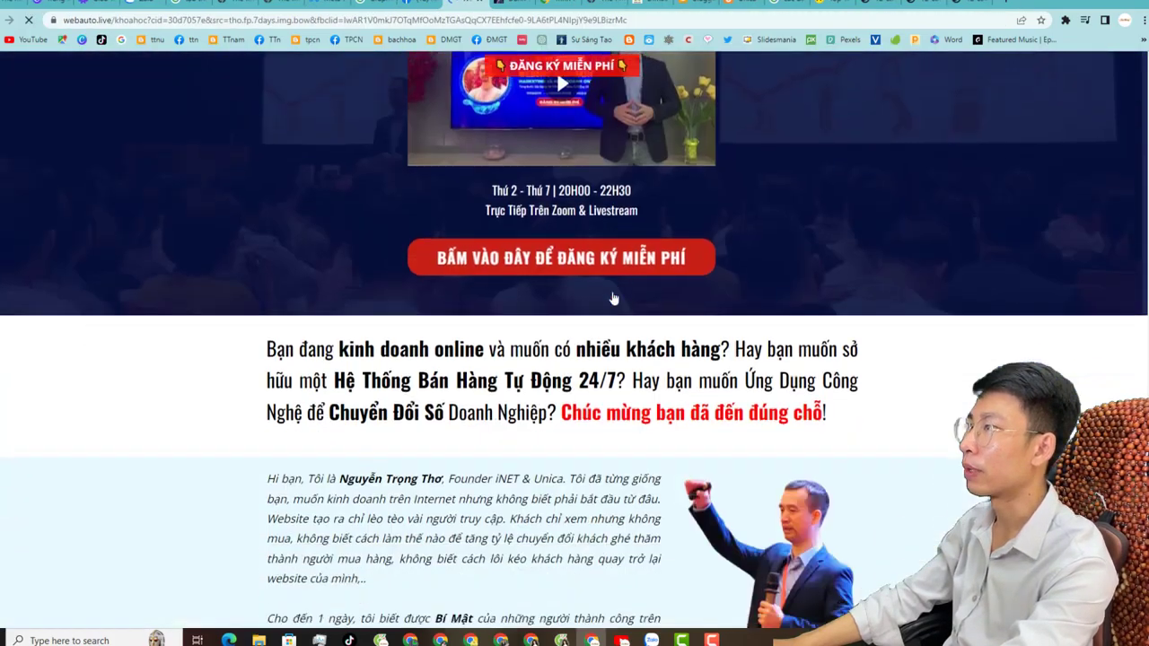
{"action": "scroll", "coordinate": [617, 321], "scroll_direction": "down", "scroll_amount": 5}
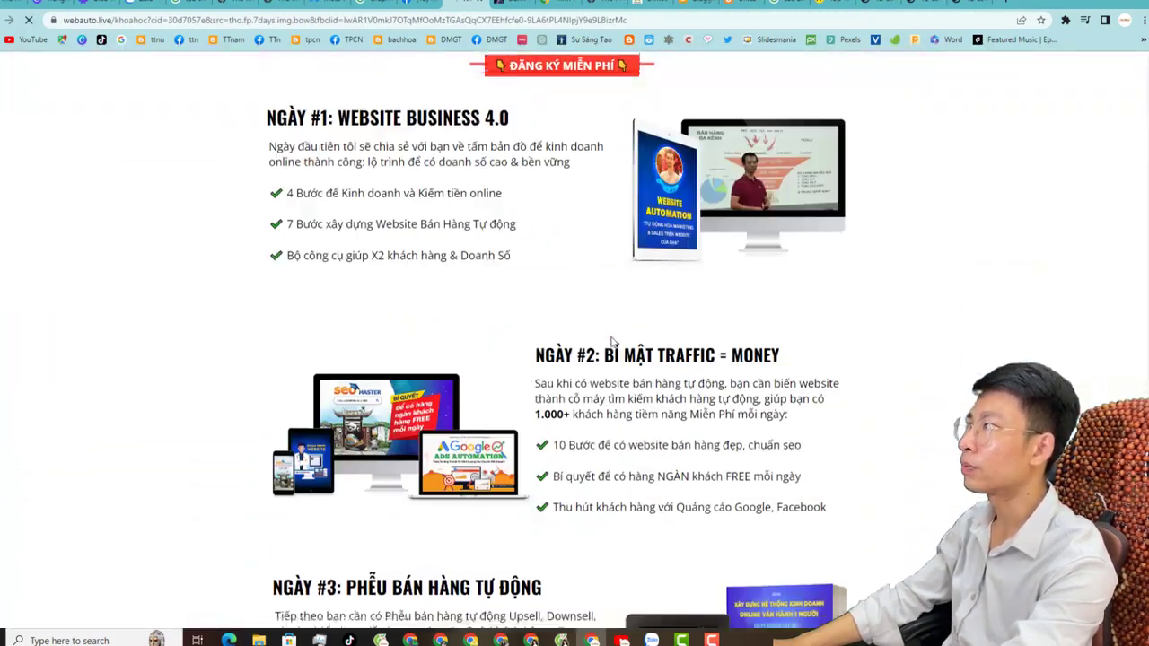
{"action": "left_click", "coordinate": [491, 4]}
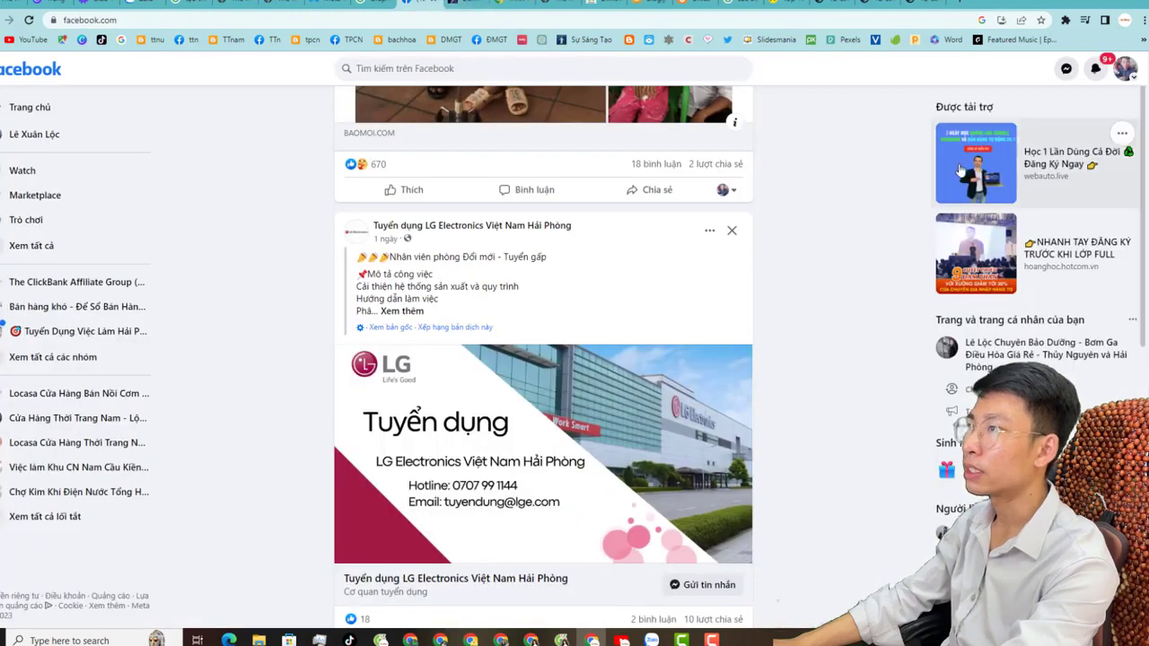
- View the registration page behind the sponsored hoanghoc.hotcom.vn ad and return to the news feed
{"action": "left_click", "coordinate": [1054, 258]}
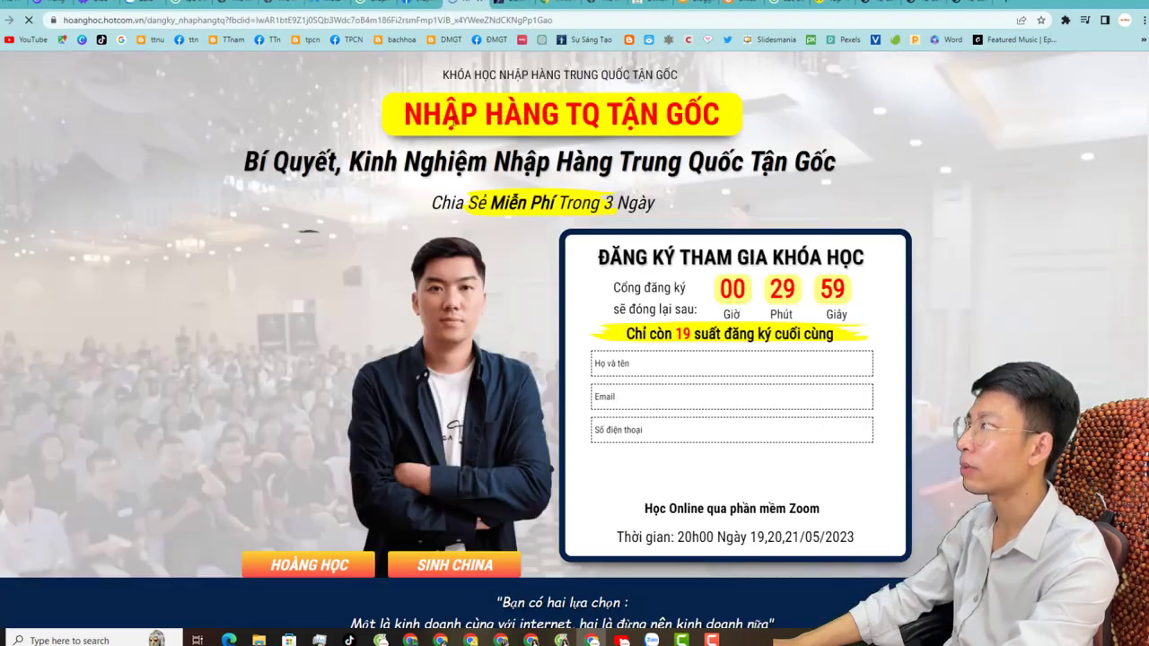
{"action": "left_click", "coordinate": [446, 4]}
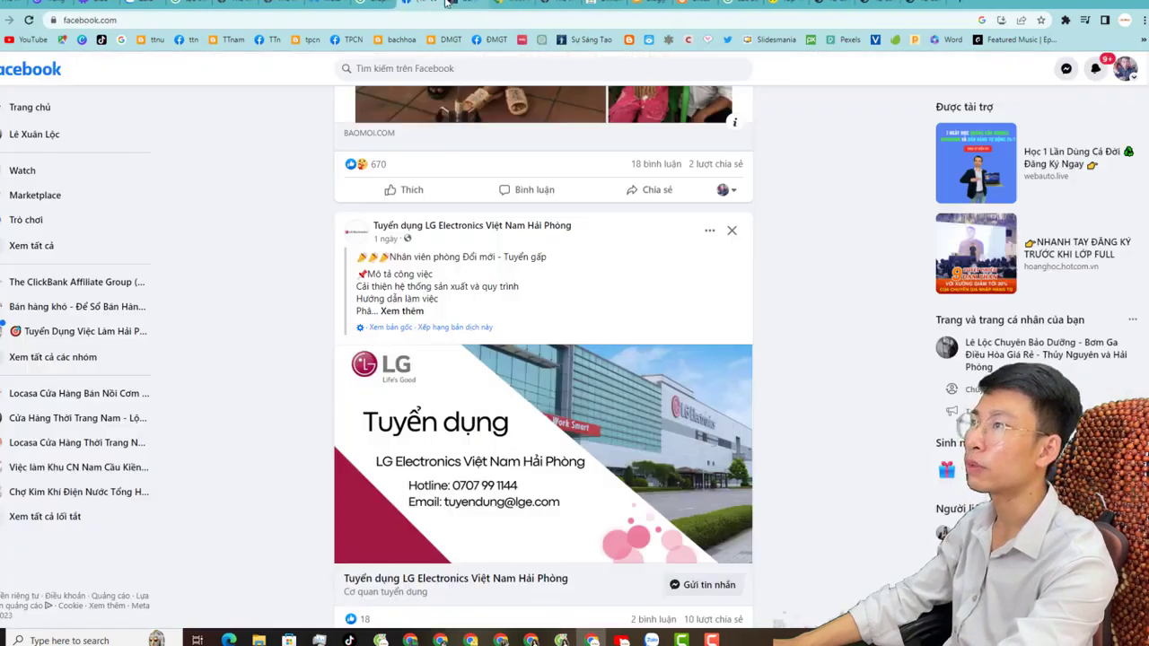
{"action": "left_click", "coordinate": [1094, 70]}
{"action": "scroll", "coordinate": [918, 167], "scroll_direction": "down", "scroll_amount": 7}
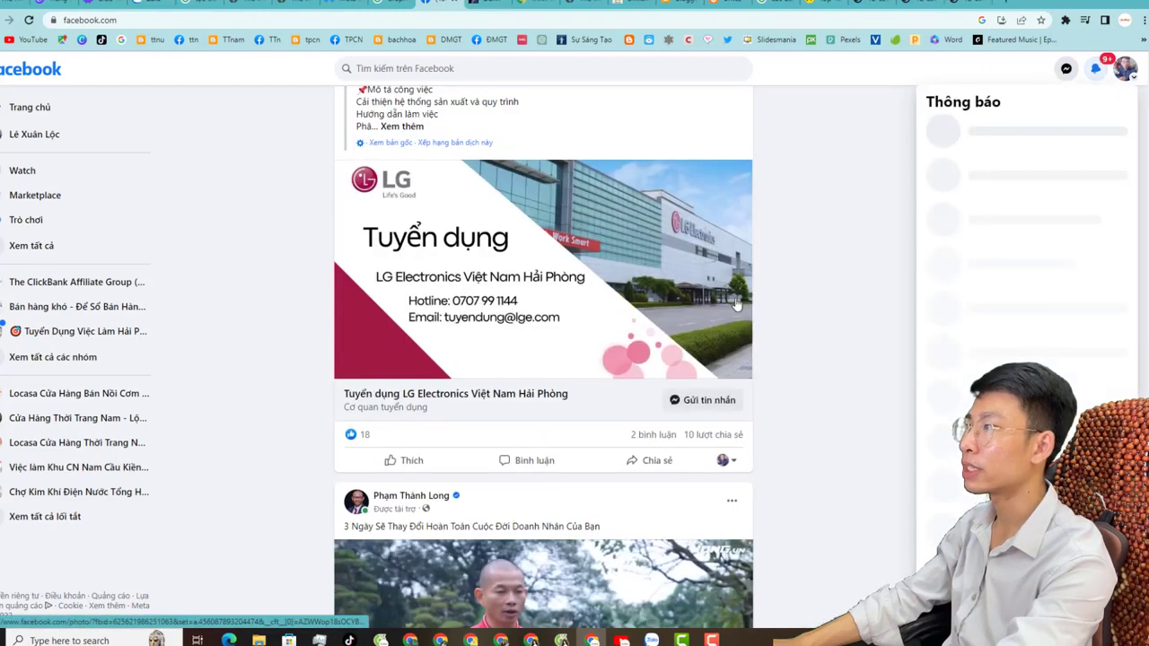
{"action": "left_click", "coordinate": [817, 289]}
- Look over the sponsored video post again together with the posts directly above and below it
{"action": "scroll", "coordinate": [817, 290], "scroll_direction": "down", "scroll_amount": 1}
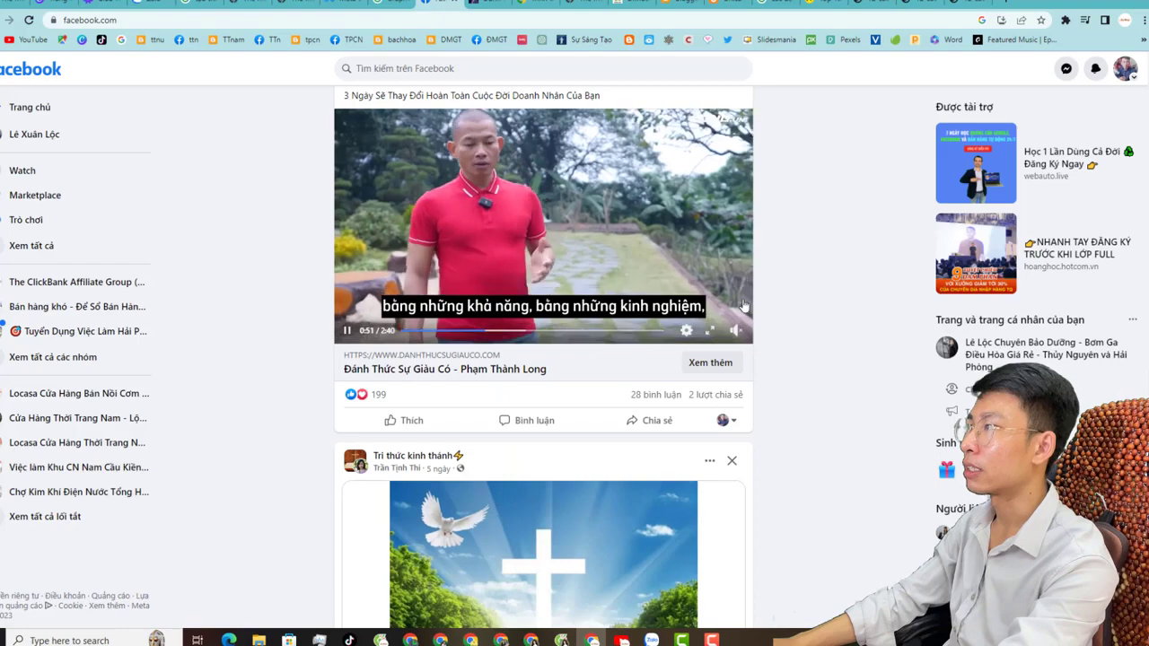
{"action": "scroll", "coordinate": [585, 232], "scroll_direction": "up", "scroll_amount": 2}
{"action": "scroll", "coordinate": [585, 232], "scroll_direction": "down", "scroll_amount": 2}
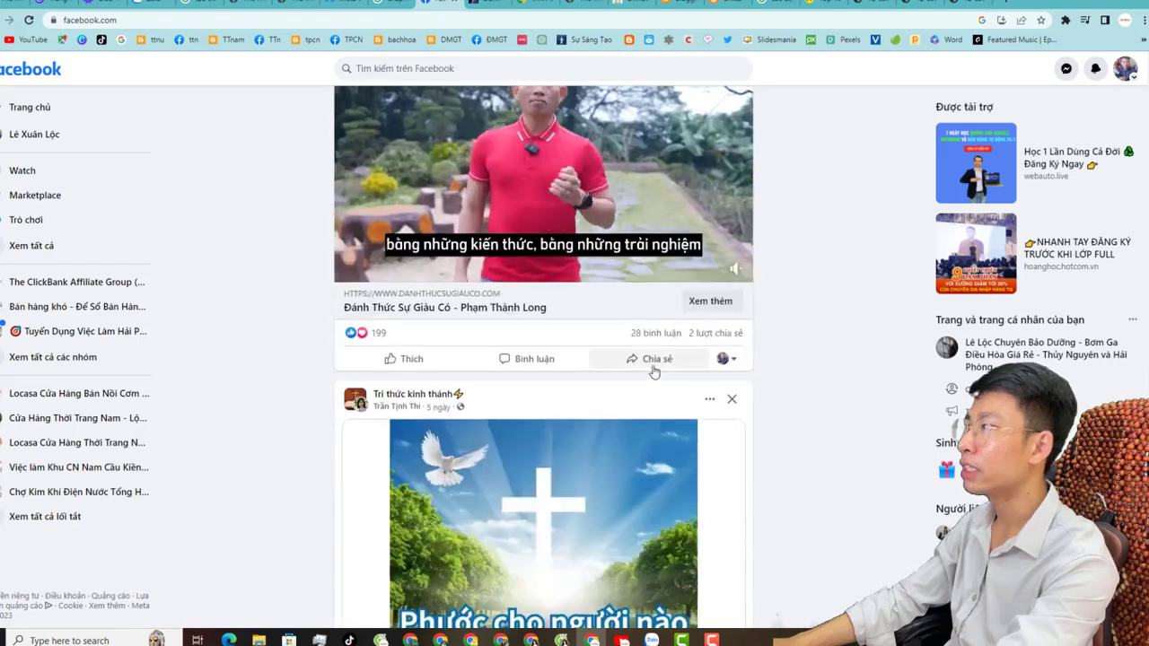
{"action": "scroll", "coordinate": [585, 233], "scroll_direction": "up", "scroll_amount": 3}
{"action": "scroll", "coordinate": [585, 232], "scroll_direction": "down", "scroll_amount": 2}
{"action": "scroll", "coordinate": [585, 233], "scroll_direction": "up", "scroll_amount": 4}
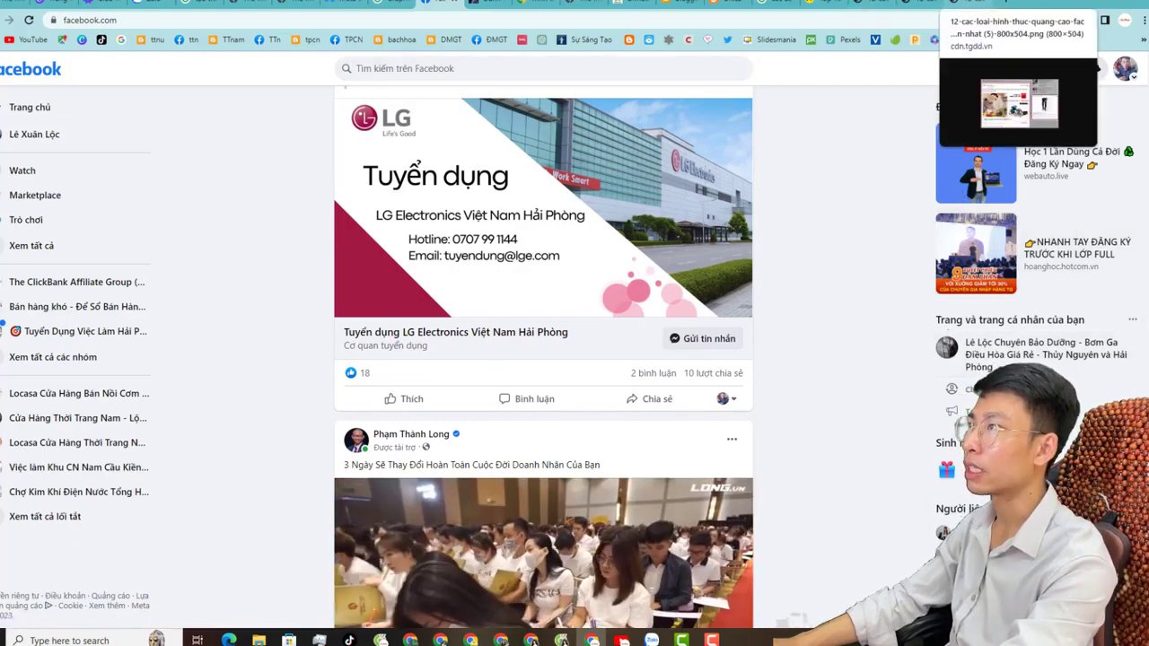
- Browse further down the feed to the sponsored "Cơ hội đầu tư 2023" video post and examine its message button
{"action": "scroll", "coordinate": [901, 301], "scroll_direction": "down", "scroll_amount": 10}
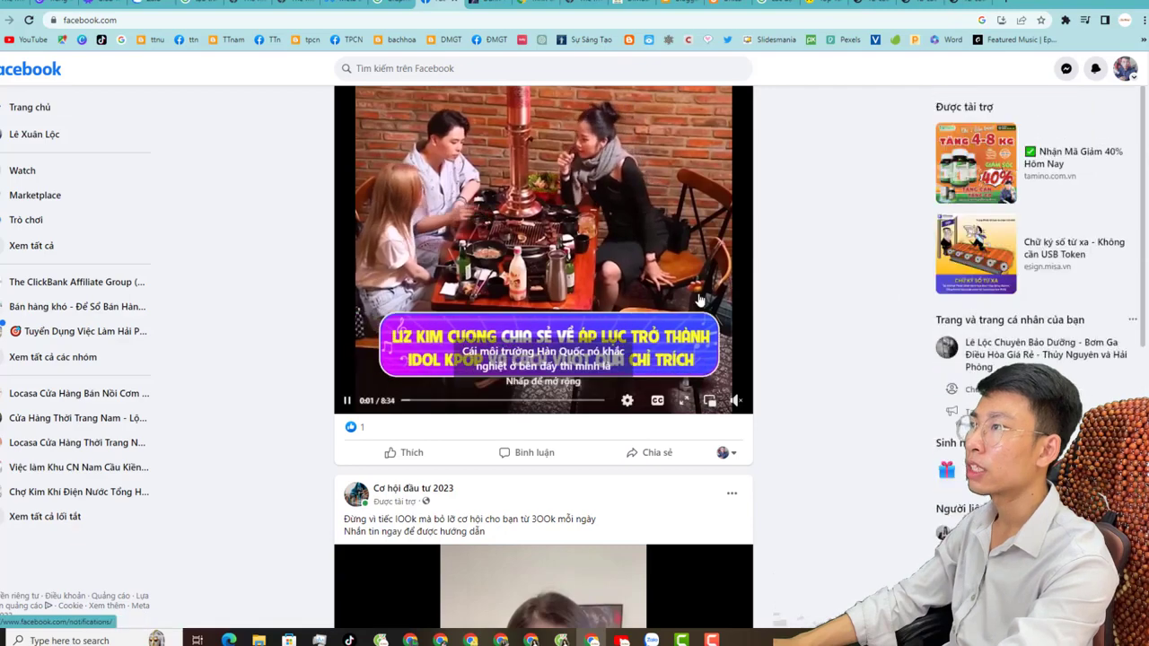
{"action": "scroll", "coordinate": [978, 269], "scroll_direction": "up", "scroll_amount": 10}
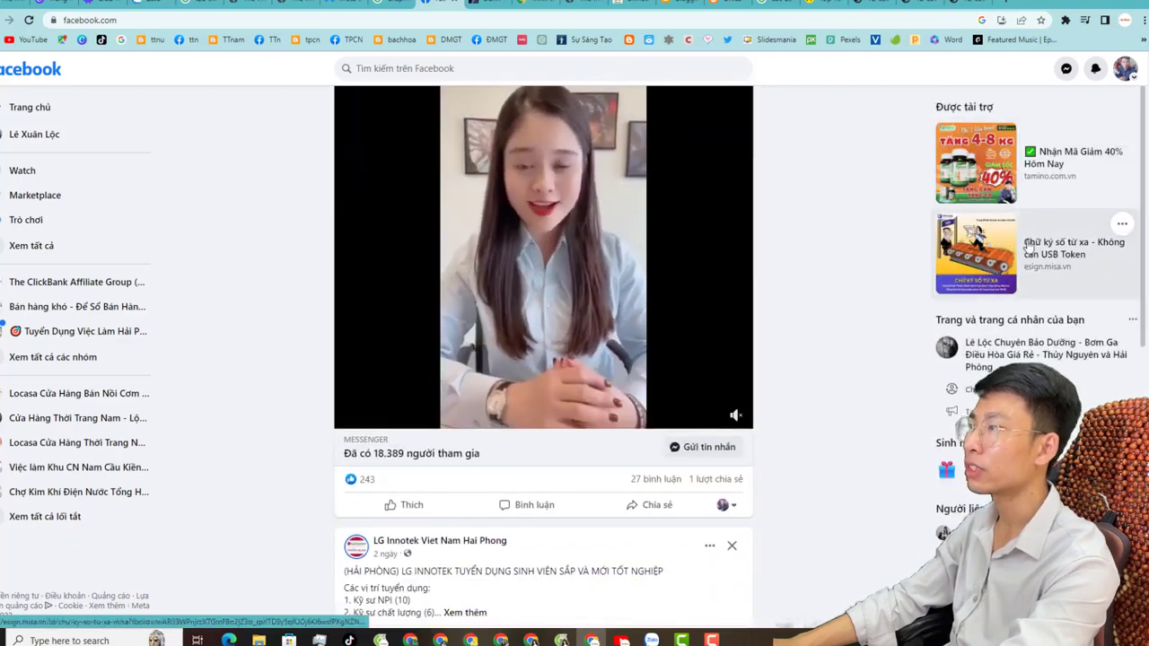
{"action": "scroll", "coordinate": [897, 296], "scroll_direction": "up", "scroll_amount": 2}
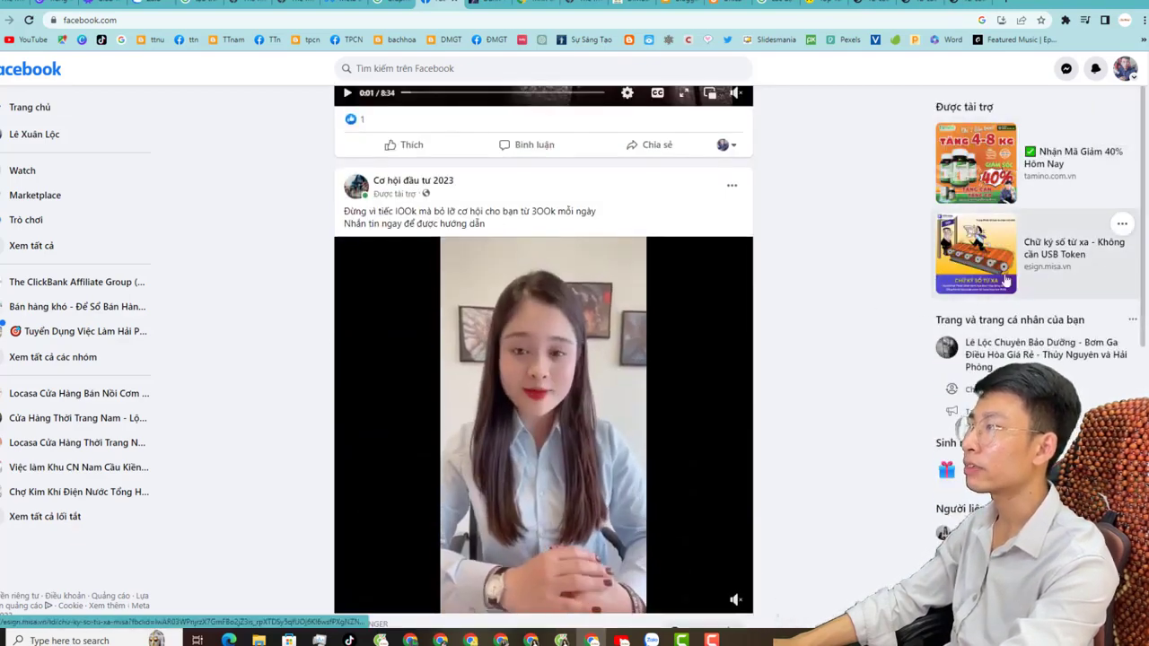
{"action": "scroll", "coordinate": [795, 305], "scroll_direction": "down", "scroll_amount": 2}
{"action": "scroll", "coordinate": [614, 316], "scroll_direction": "up", "scroll_amount": 1}
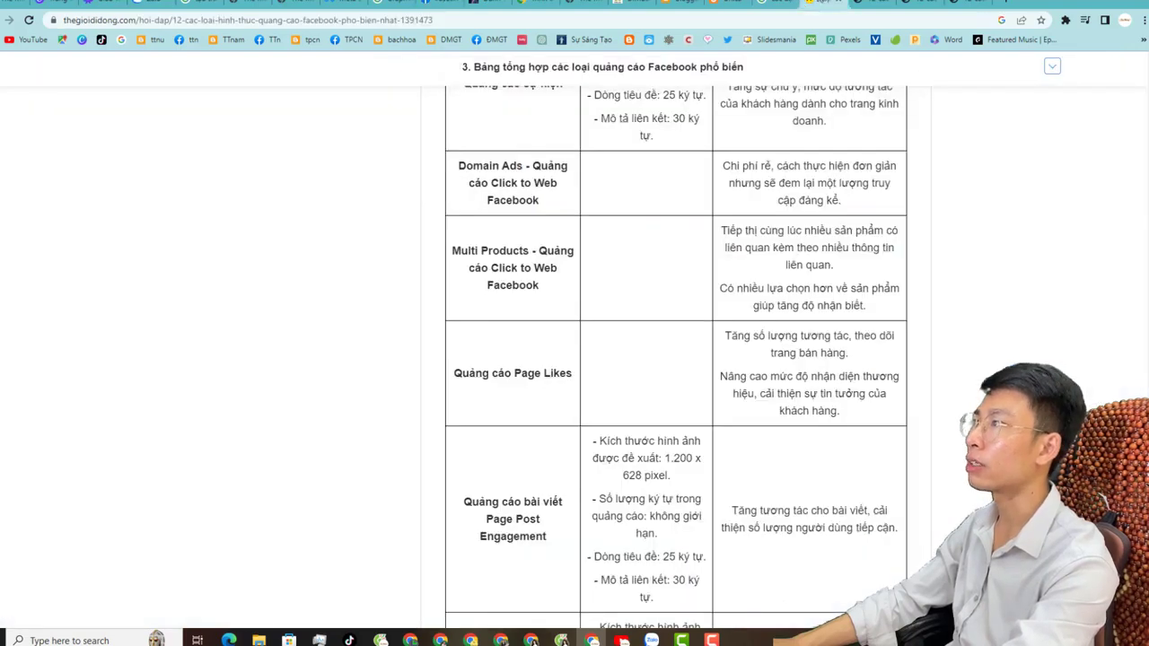
- Go back from the article's ad types table to the "Cơ hội đầu tư 2023" ad and the "Đánh Thức Sự Giàu Có" landing page
{"action": "key", "text": "ctrl+shift+Tab"}
{"action": "key", "text": "ctrl+shift+Tab"}
{"action": "key", "text": "ctrl+shift+Tab"}
{"action": "key", "text": "ctrl+shift+Tab"}
{"action": "key", "text": "ctrl+shift+Tab"}
{"action": "key", "text": "ctrl+shift+Tab"}
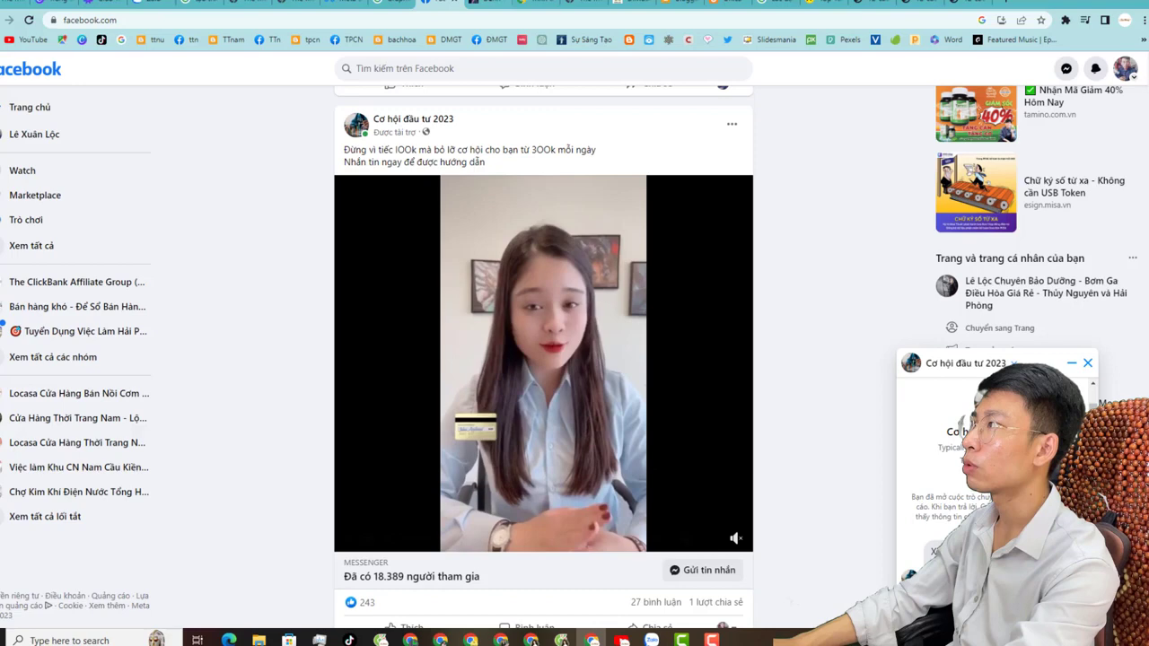
{"action": "left_click", "coordinate": [536, 4]}
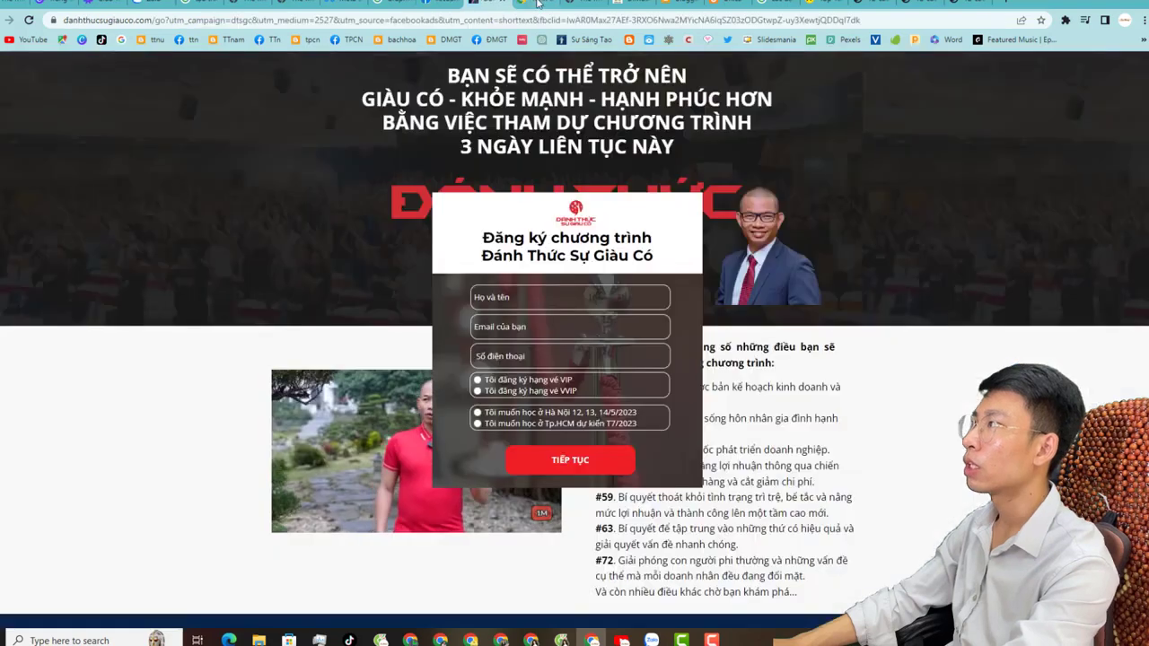
- Review the ad objectives in Meta Business Suite's ad creation dialog and return to the Facebook news feed
{"action": "left_click", "coordinate": [462, 4]}
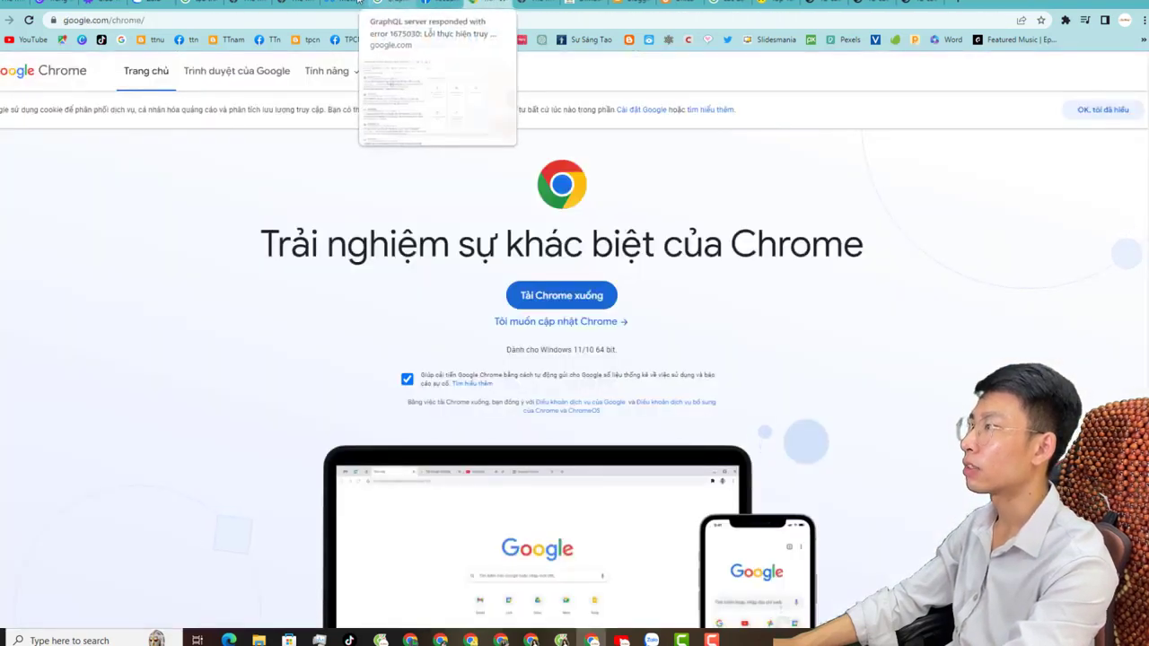
{"action": "left_click", "coordinate": [386, 5]}
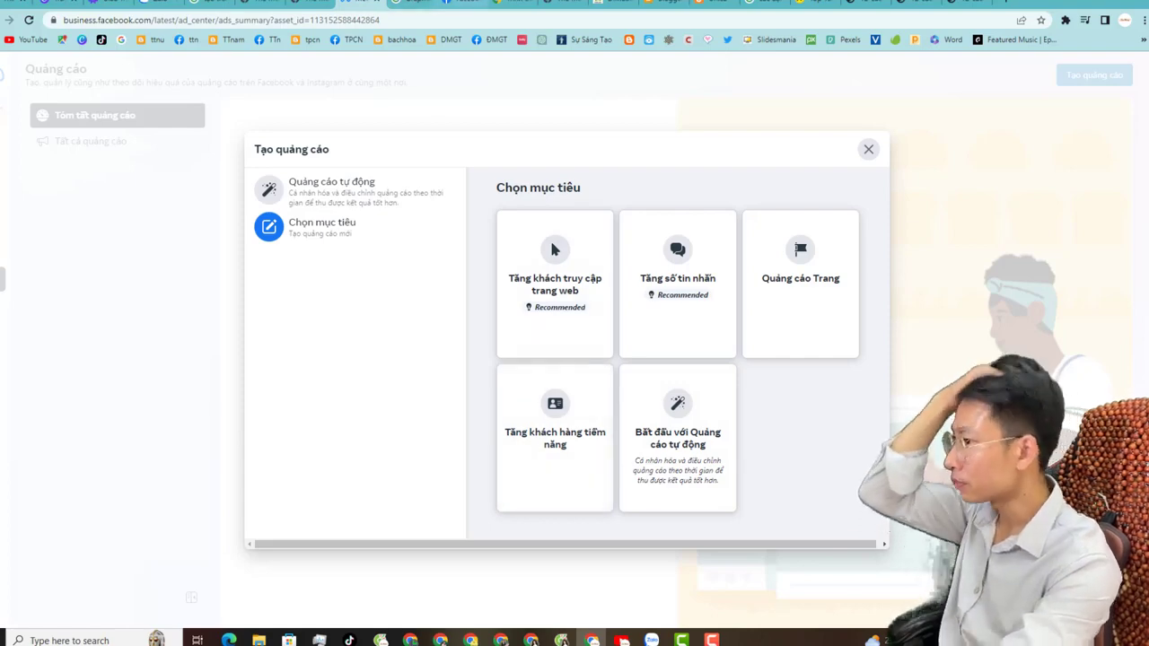
{"action": "key", "text": "ctrl+Tab"}
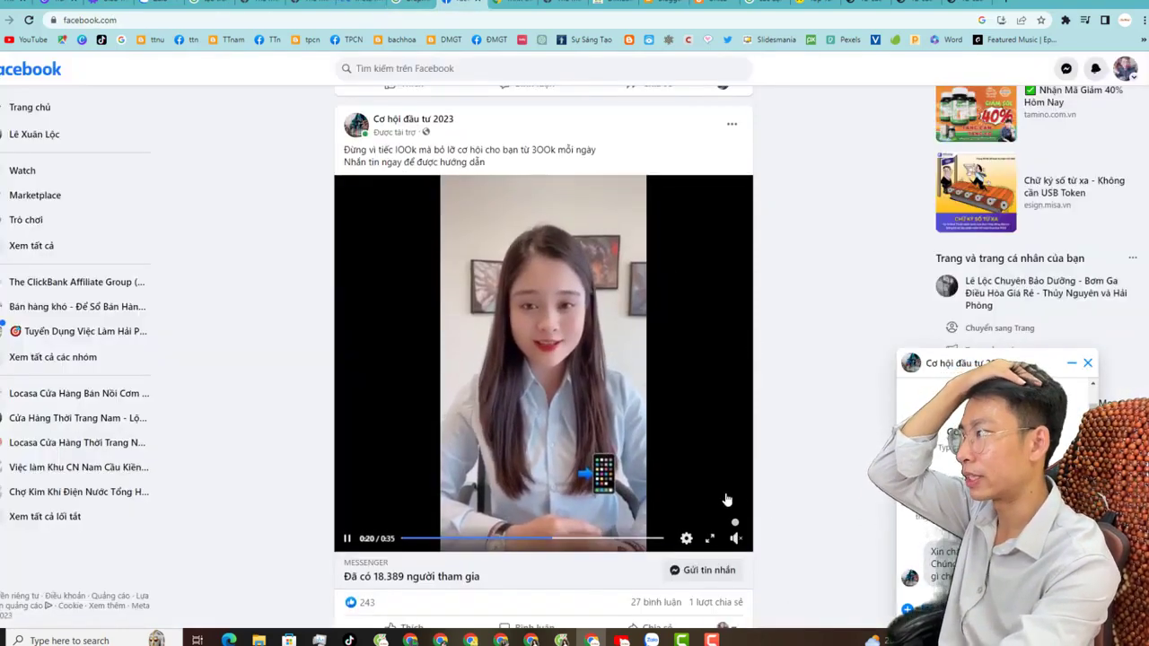
- Close the "Cơ hội đầu tư 2023" chat and start a chat from the sponsored "Bậc Thầy Target Quảng Cáo" business course video ad
{"action": "scroll", "coordinate": [727, 500], "scroll_direction": "down", "scroll_amount": 7}
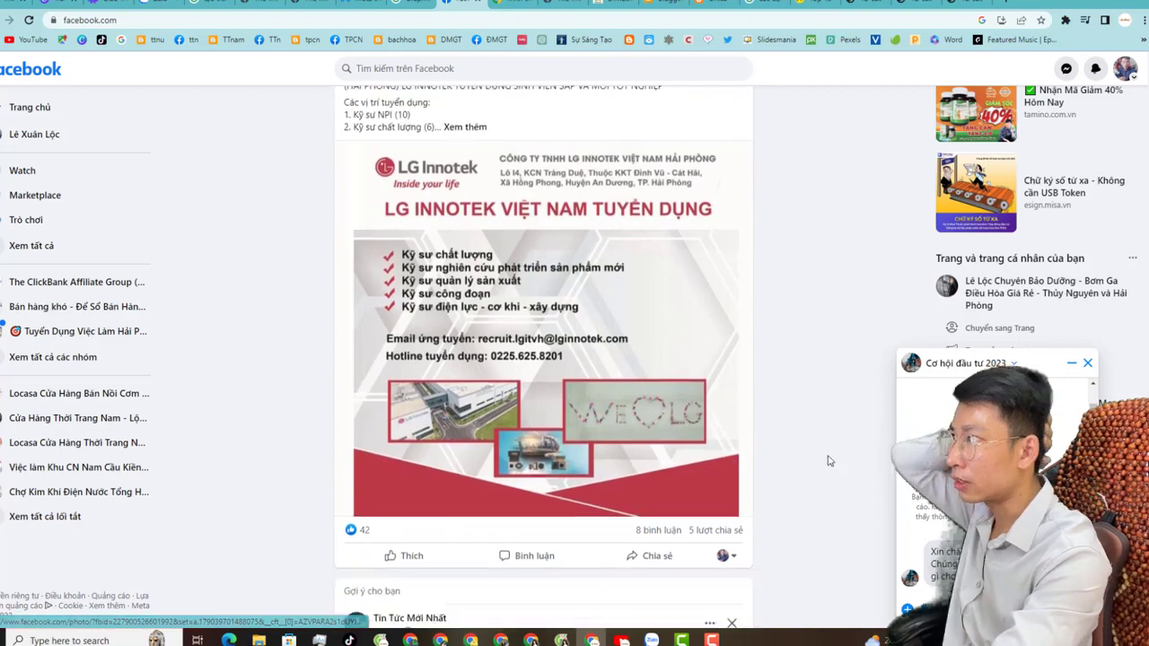
{"action": "scroll", "coordinate": [764, 460], "scroll_direction": "down", "scroll_amount": 20}
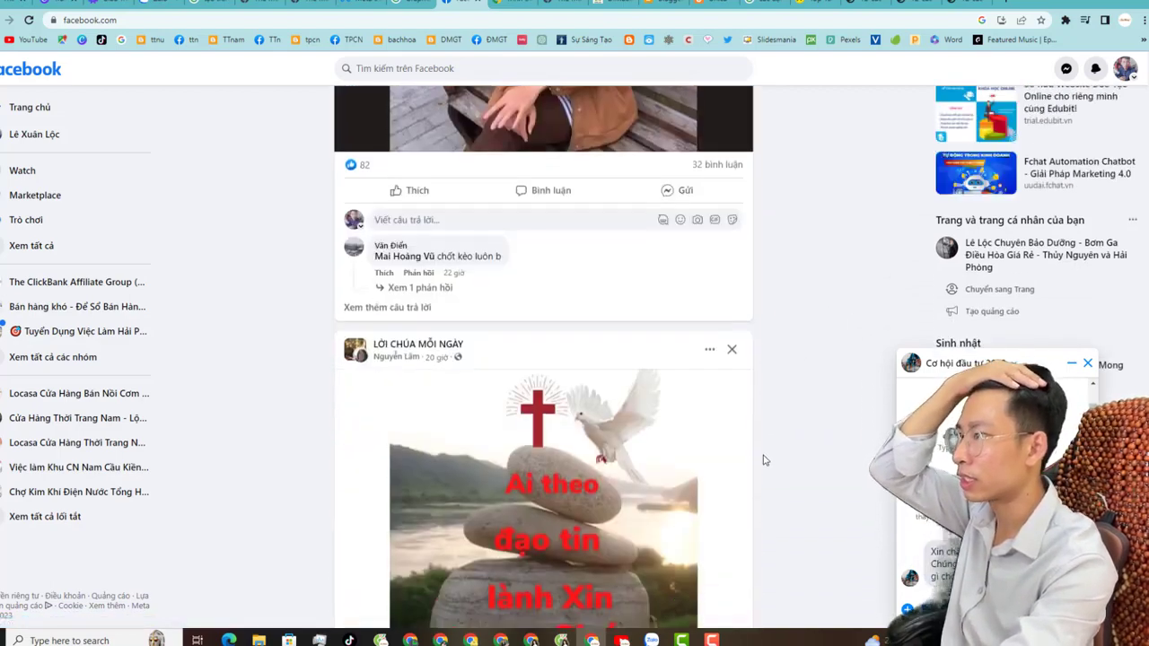
{"action": "scroll", "coordinate": [763, 461], "scroll_direction": "down", "scroll_amount": 10}
{"action": "left_click", "coordinate": [1088, 365]}
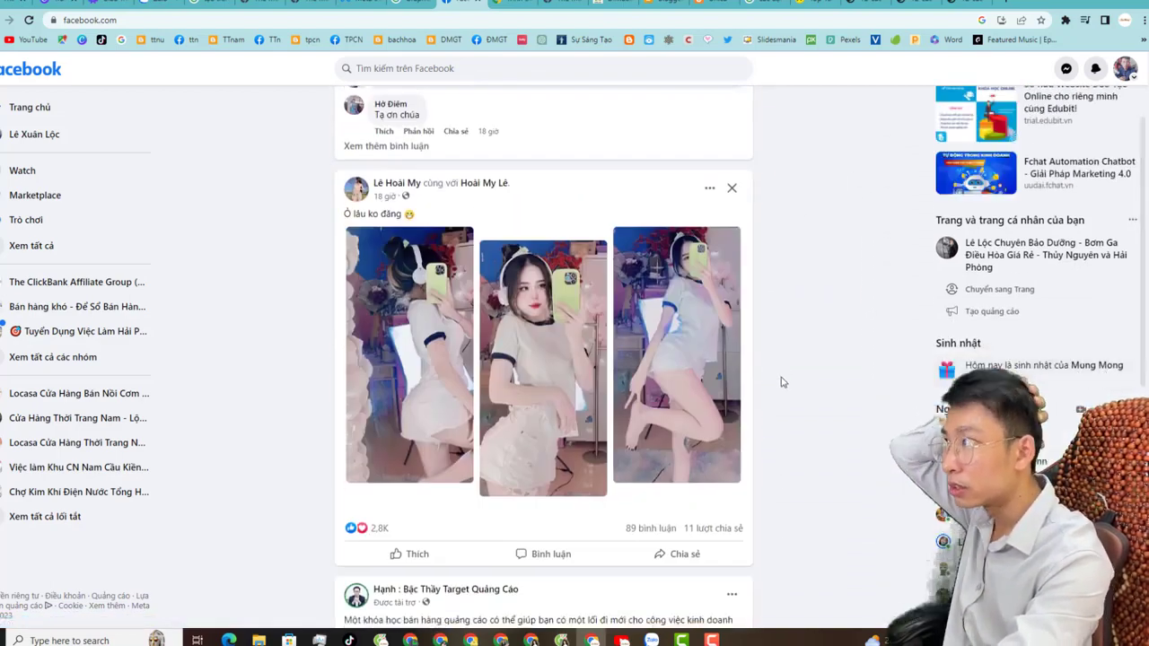
{"action": "scroll", "coordinate": [771, 386], "scroll_direction": "down", "scroll_amount": 5}
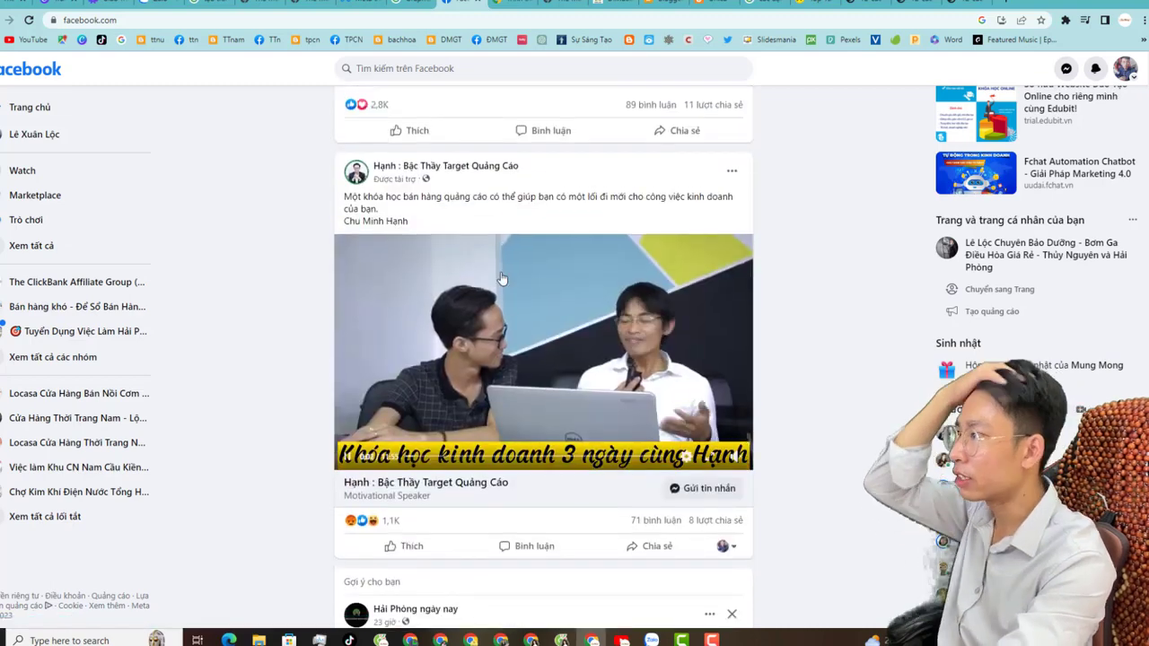
{"action": "left_click", "coordinate": [692, 487]}
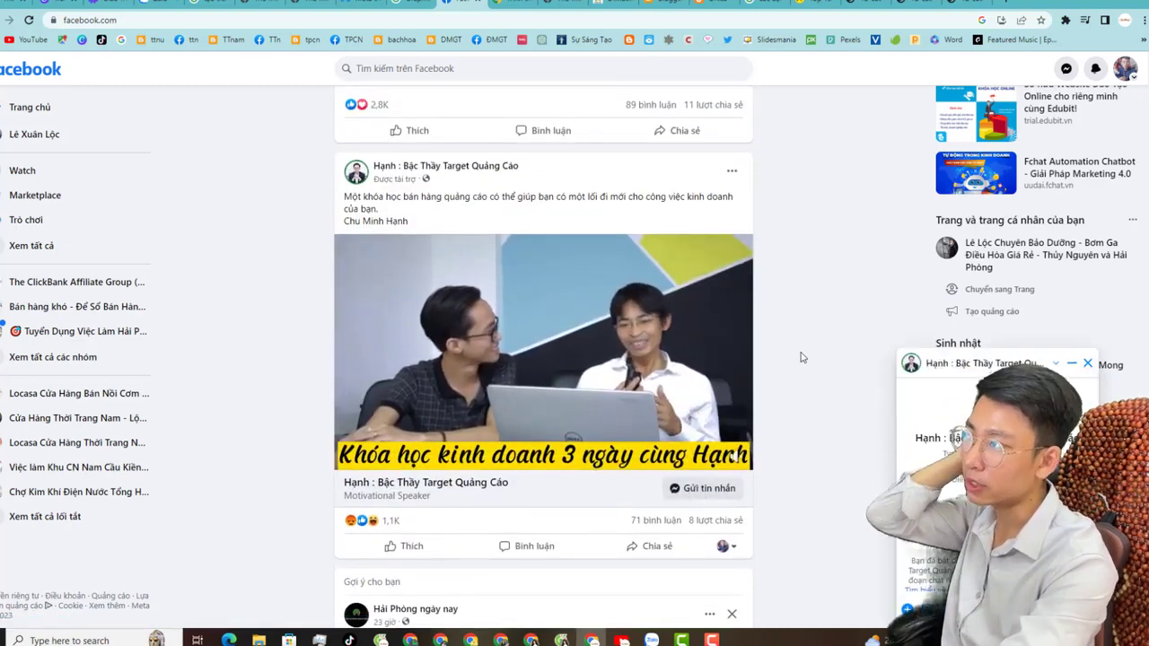
- Find the sponsored Khang Minh Group recruitment ad further down the feed, start a chat from it, and close the business course page's chat
{"action": "scroll", "coordinate": [774, 342], "scroll_direction": "down", "scroll_amount": 1}
{"action": "scroll", "coordinate": [811, 503], "scroll_direction": "down", "scroll_amount": 2}
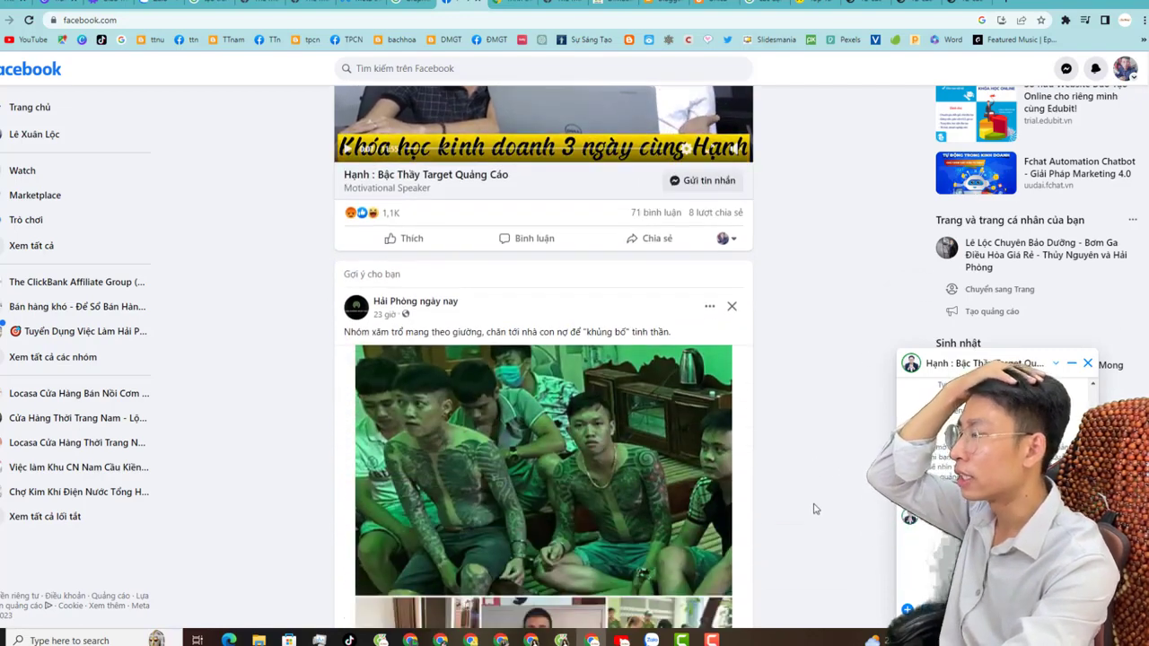
{"action": "scroll", "coordinate": [811, 512], "scroll_direction": "down", "scroll_amount": 5}
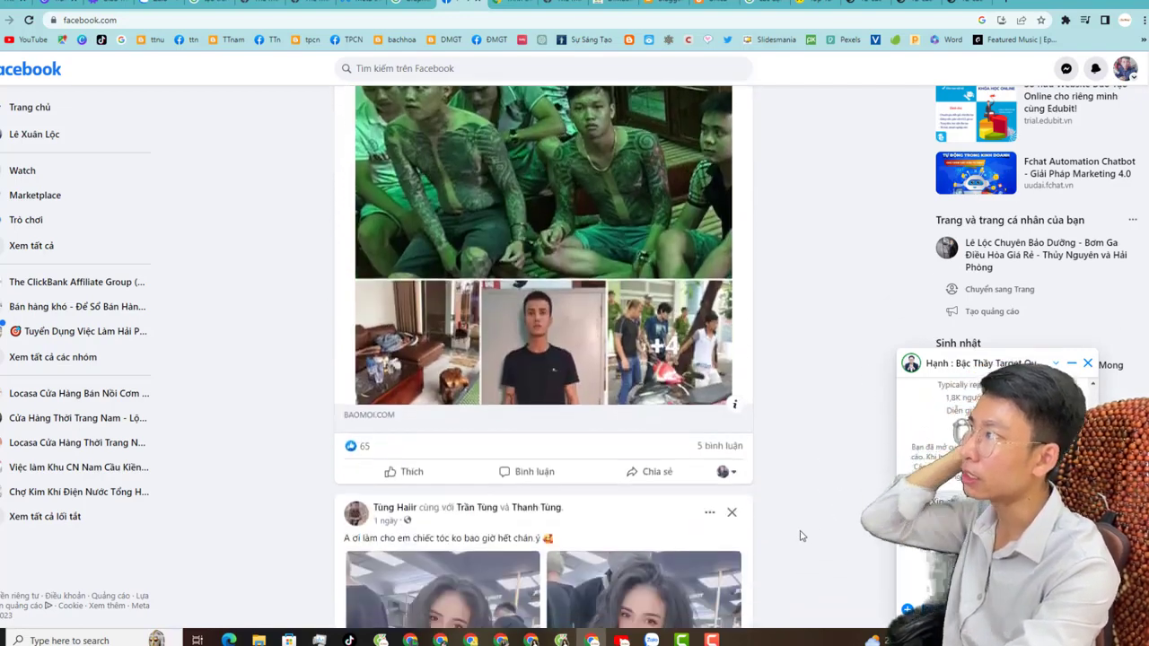
{"action": "scroll", "coordinate": [798, 545], "scroll_direction": "down", "scroll_amount": 2}
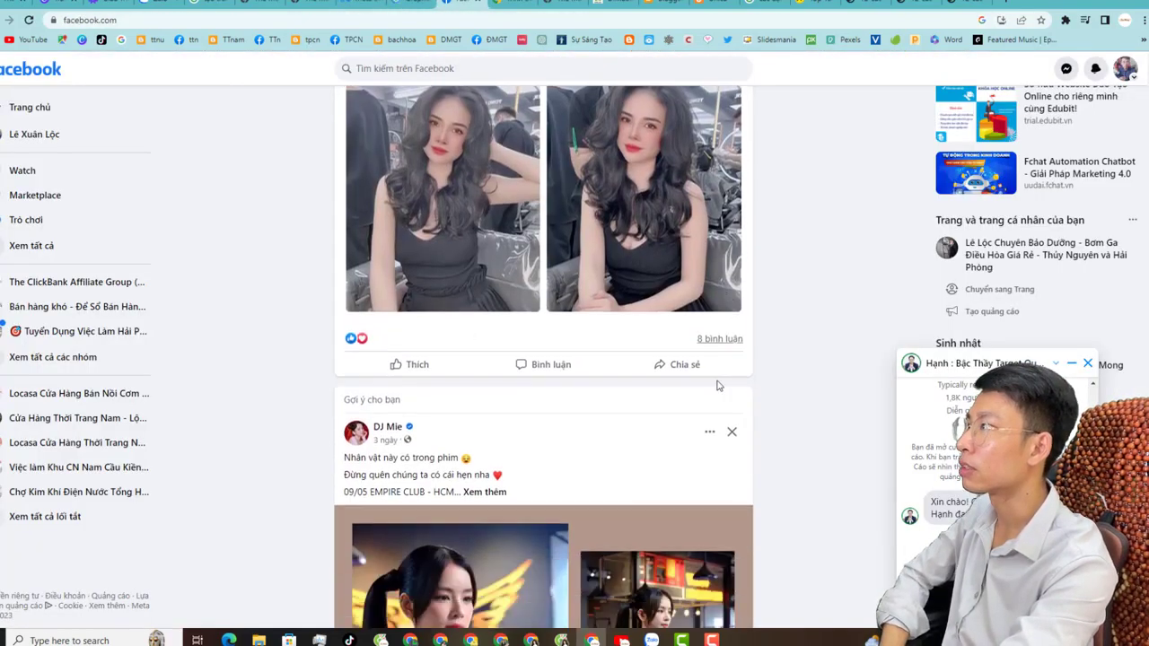
{"action": "scroll", "coordinate": [716, 428], "scroll_direction": "down", "scroll_amount": 3}
{"action": "scroll", "coordinate": [716, 428], "scroll_direction": "up", "scroll_amount": 2}
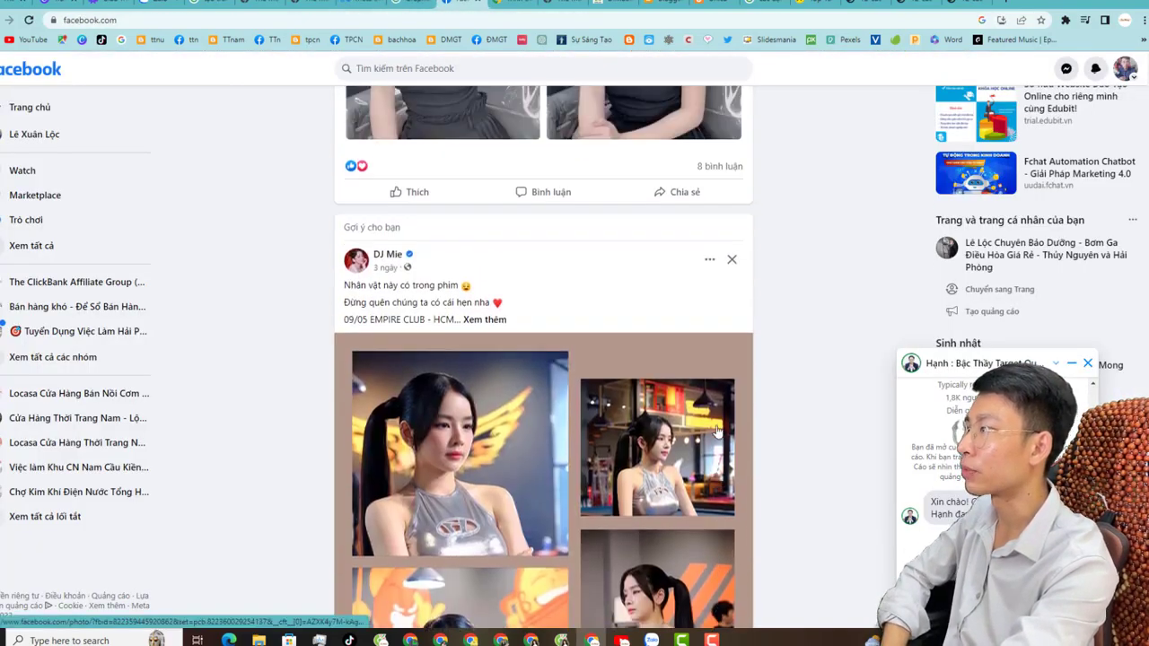
{"action": "scroll", "coordinate": [716, 433], "scroll_direction": "down", "scroll_amount": 12}
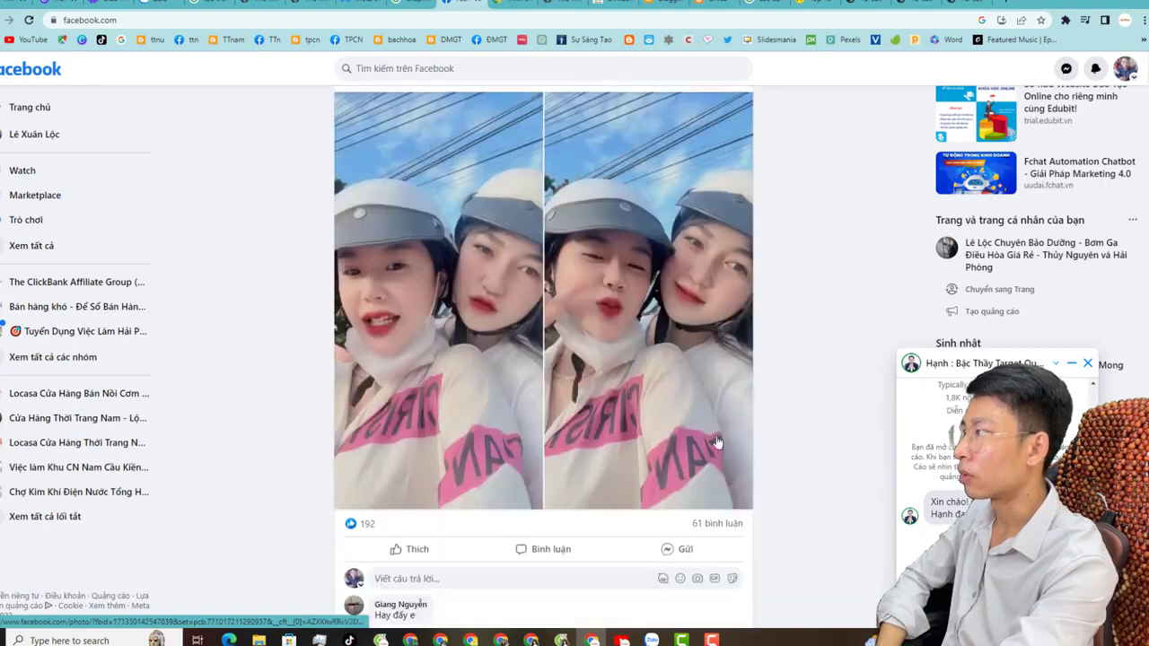
{"action": "scroll", "coordinate": [718, 435], "scroll_direction": "down", "scroll_amount": 8}
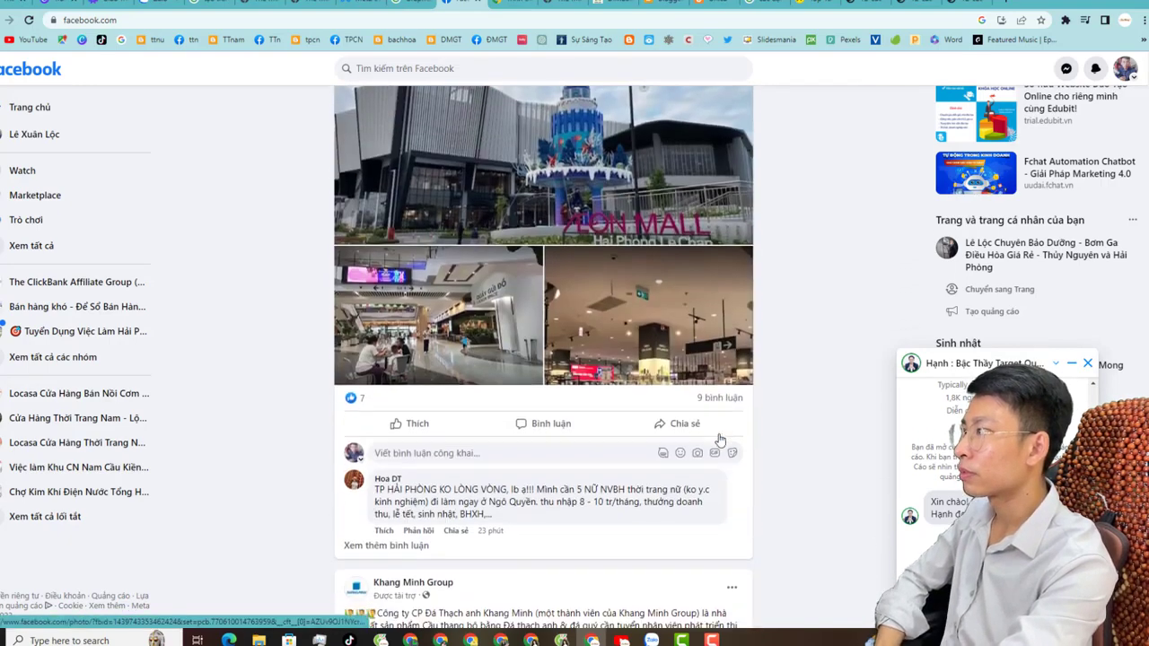
{"action": "scroll", "coordinate": [719, 439], "scroll_direction": "down", "scroll_amount": 5}
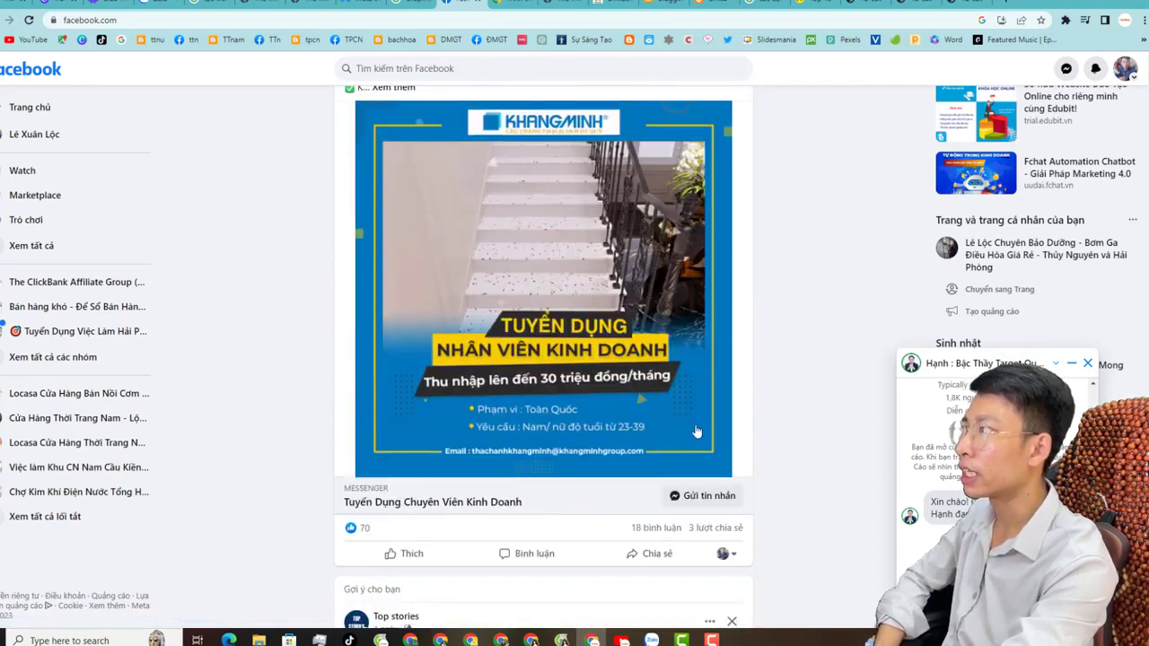
{"action": "left_click", "coordinate": [699, 499]}
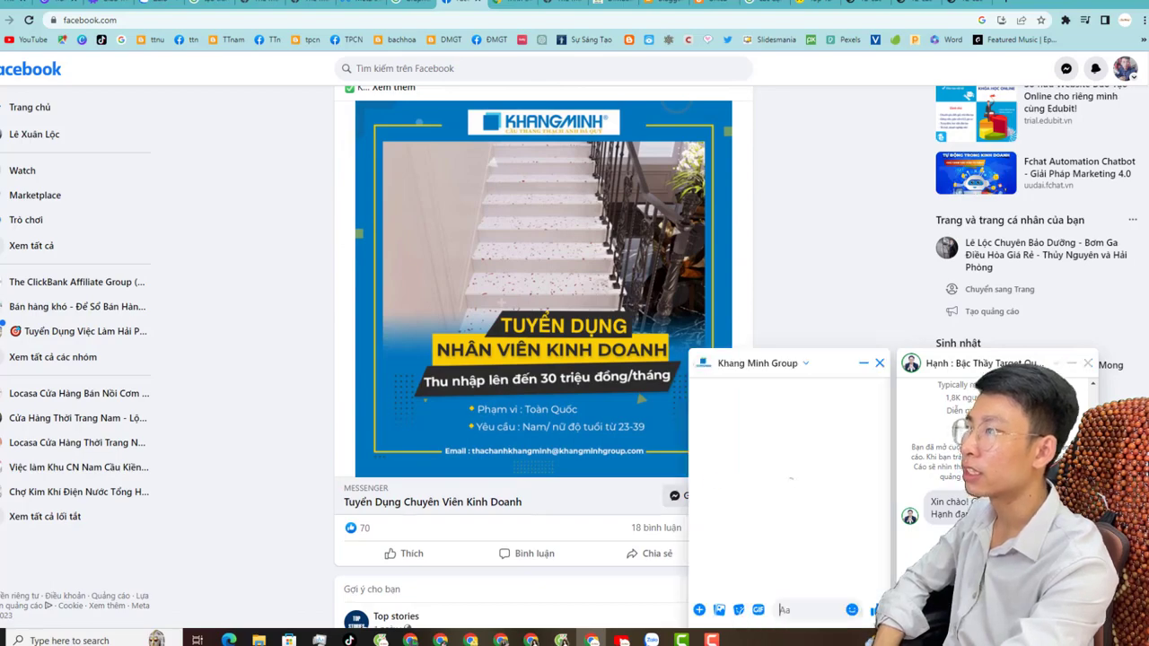
{"action": "left_click", "coordinate": [1085, 363]}
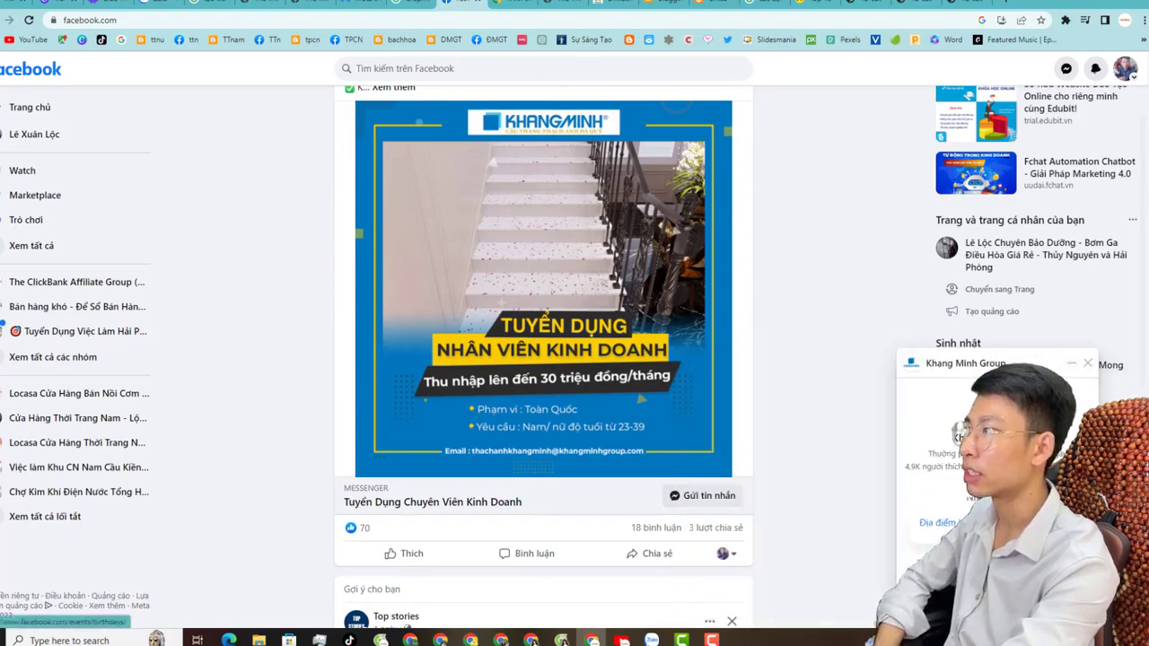
- Close the Khang Minh Group chat and start a chat from the sponsored wedding studio ad "Hạ Nhiệt Mùa Hè - Sale Shock lên đến 50%"
{"action": "scroll", "coordinate": [673, 525], "scroll_direction": "down", "scroll_amount": 10}
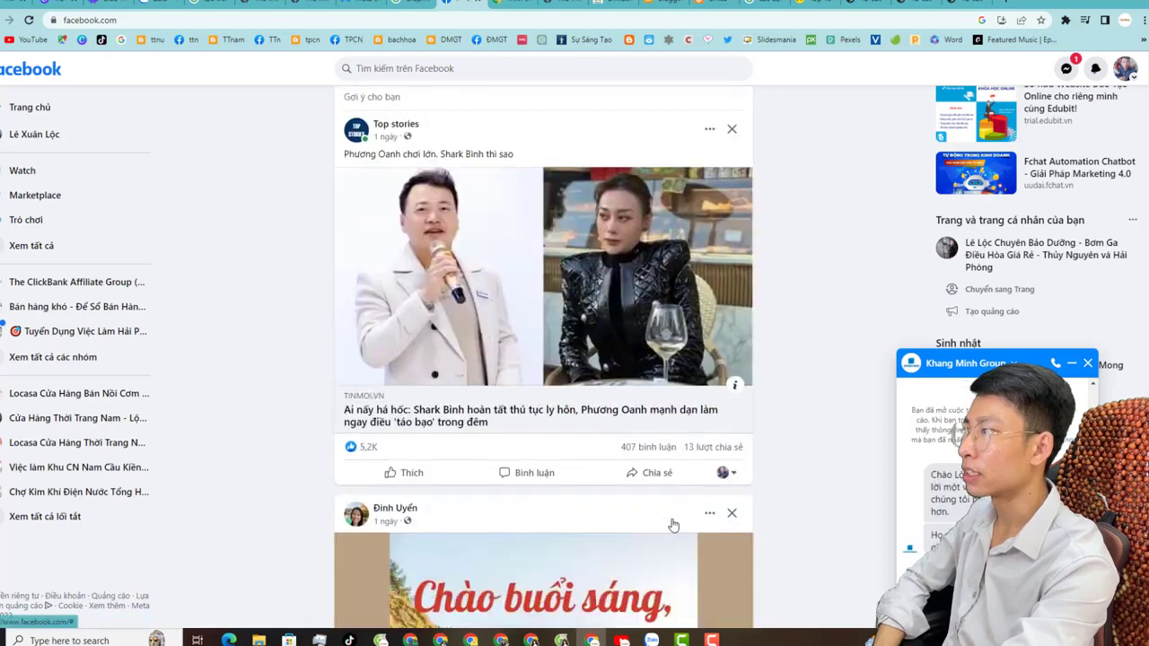
{"action": "scroll", "coordinate": [673, 525], "scroll_direction": "up", "scroll_amount": 3}
{"action": "scroll", "coordinate": [673, 525], "scroll_direction": "down", "scroll_amount": 2}
{"action": "scroll", "coordinate": [673, 525], "scroll_direction": "down", "scroll_amount": 15}
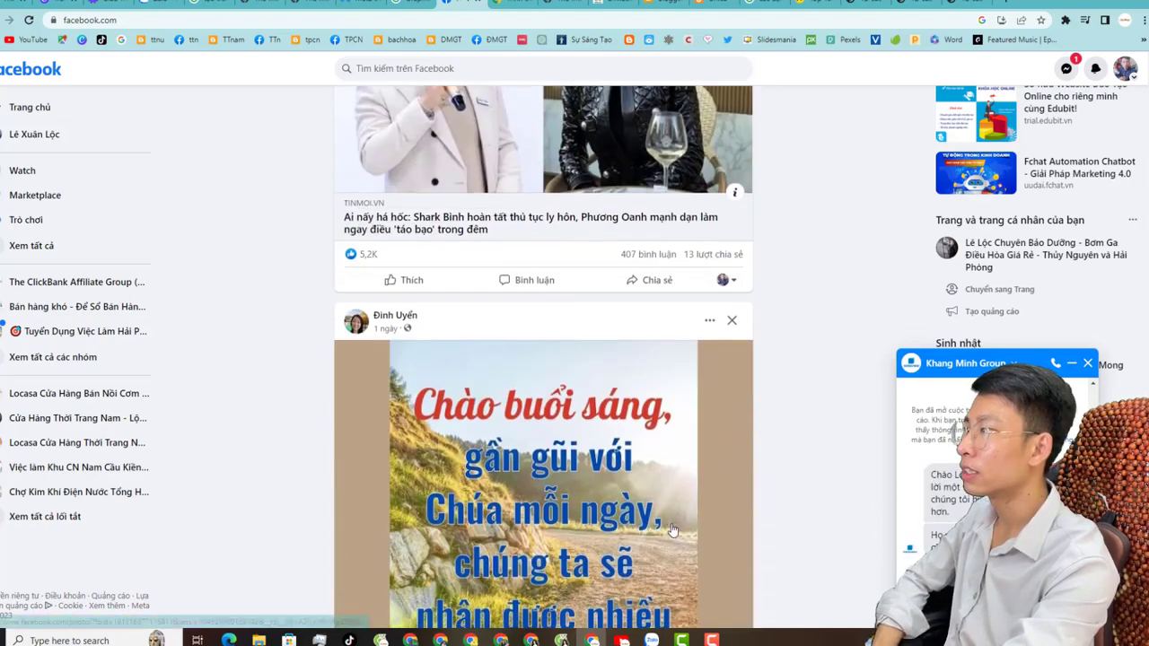
{"action": "scroll", "coordinate": [671, 531], "scroll_direction": "down", "scroll_amount": 15}
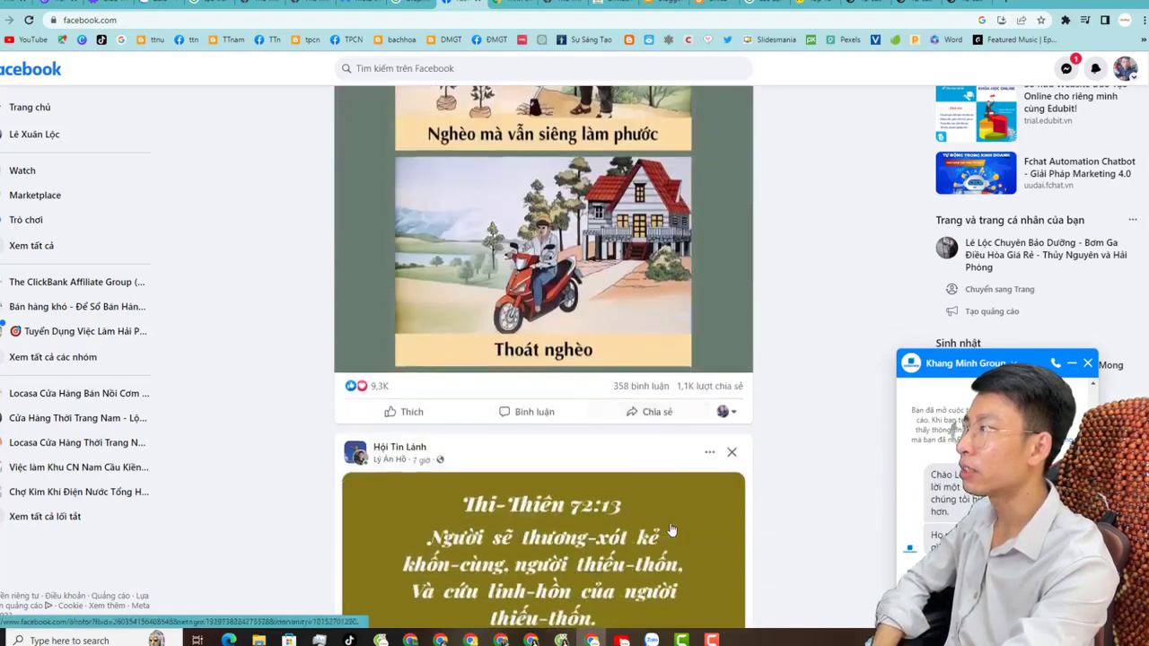
{"action": "scroll", "coordinate": [671, 531], "scroll_direction": "down", "scroll_amount": 3}
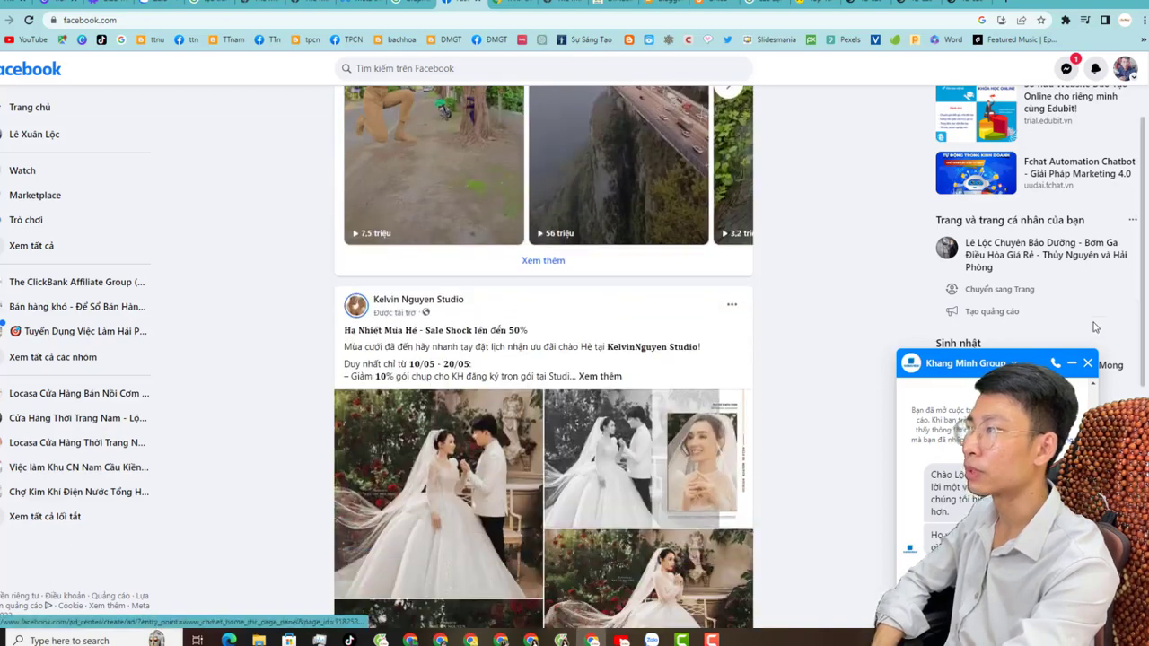
{"action": "left_click", "coordinate": [1089, 363]}
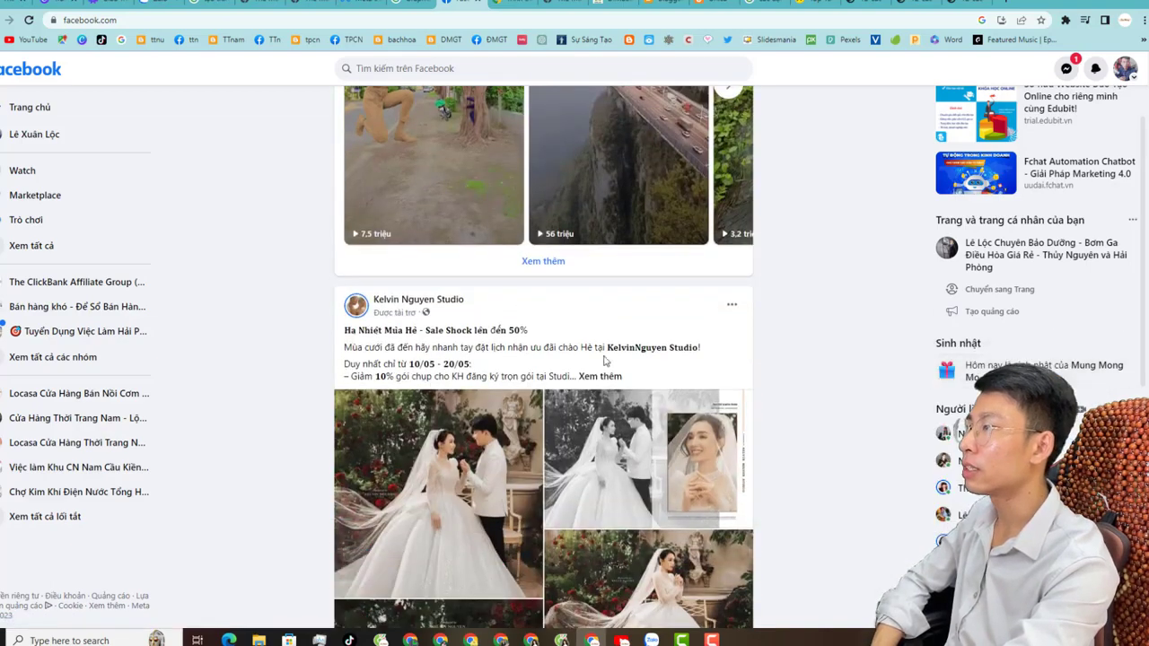
{"action": "scroll", "coordinate": [701, 464], "scroll_direction": "down", "scroll_amount": 8}
{"action": "left_click", "coordinate": [701, 464]}
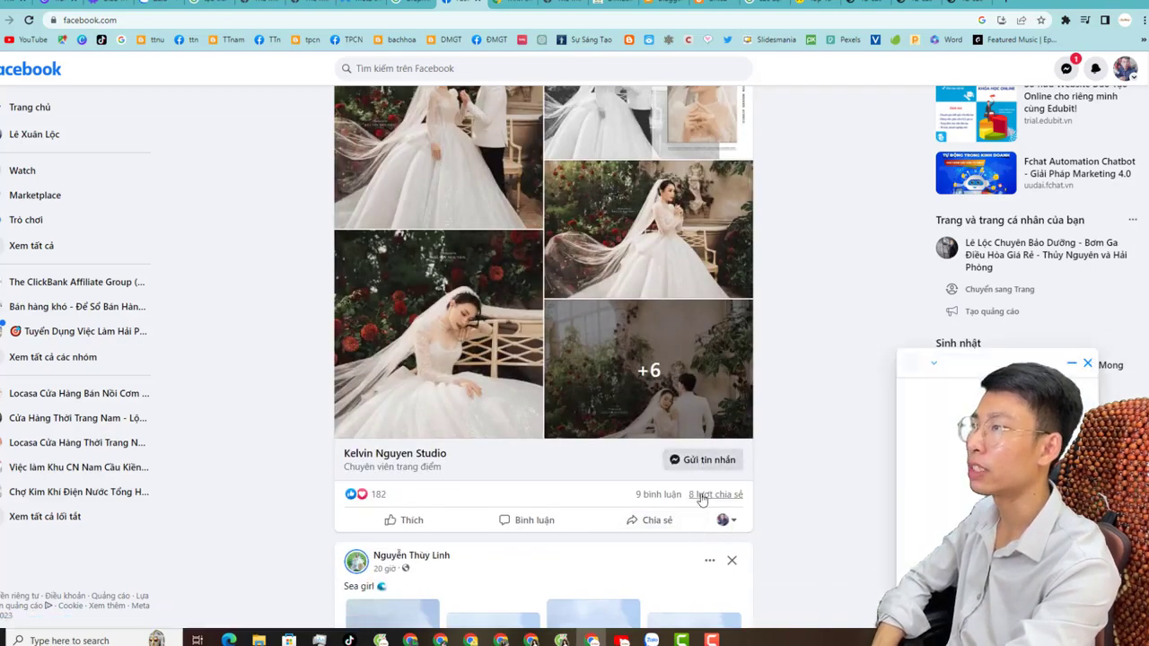
- Check the conversation options of the wedding studio chat and go back to the top of its sponsored post
{"action": "left_click", "coordinate": [962, 370]}
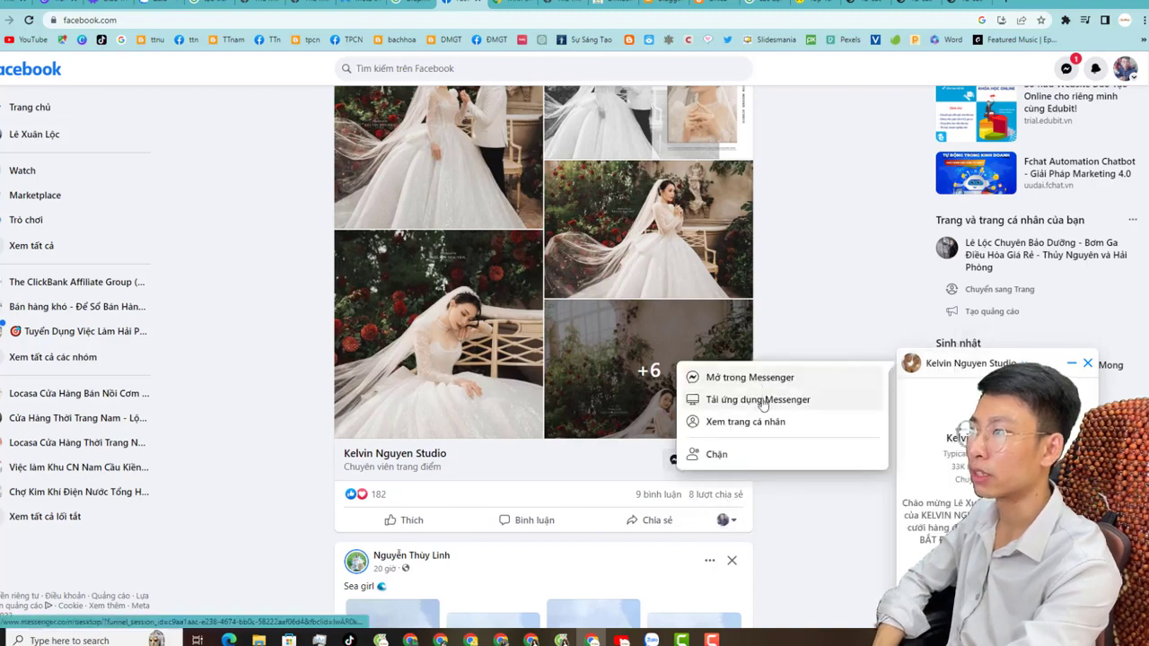
{"action": "left_click", "coordinate": [937, 368]}
{"action": "left_click", "coordinate": [938, 368]}
{"action": "scroll", "coordinate": [455, 302], "scroll_direction": "up", "scroll_amount": 6}
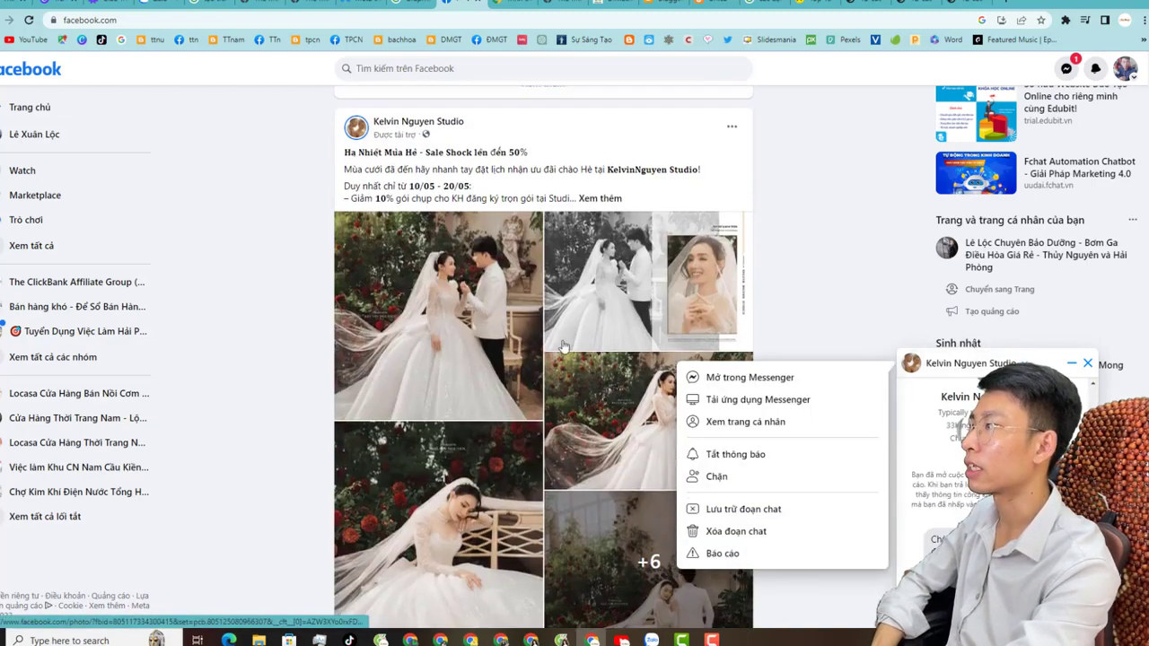
- Look over the Facebook page behind the wedding studio ad, close its chat, and return to the news feed
{"action": "left_click", "coordinate": [455, 303]}
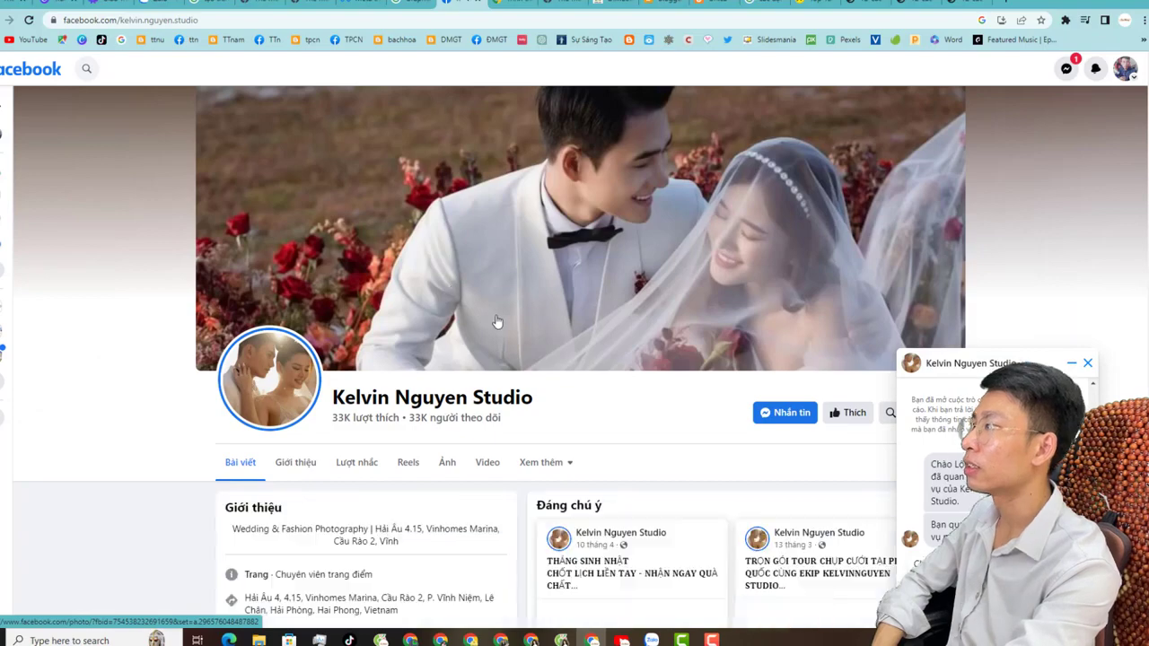
{"action": "scroll", "coordinate": [494, 321], "scroll_direction": "down", "scroll_amount": 3}
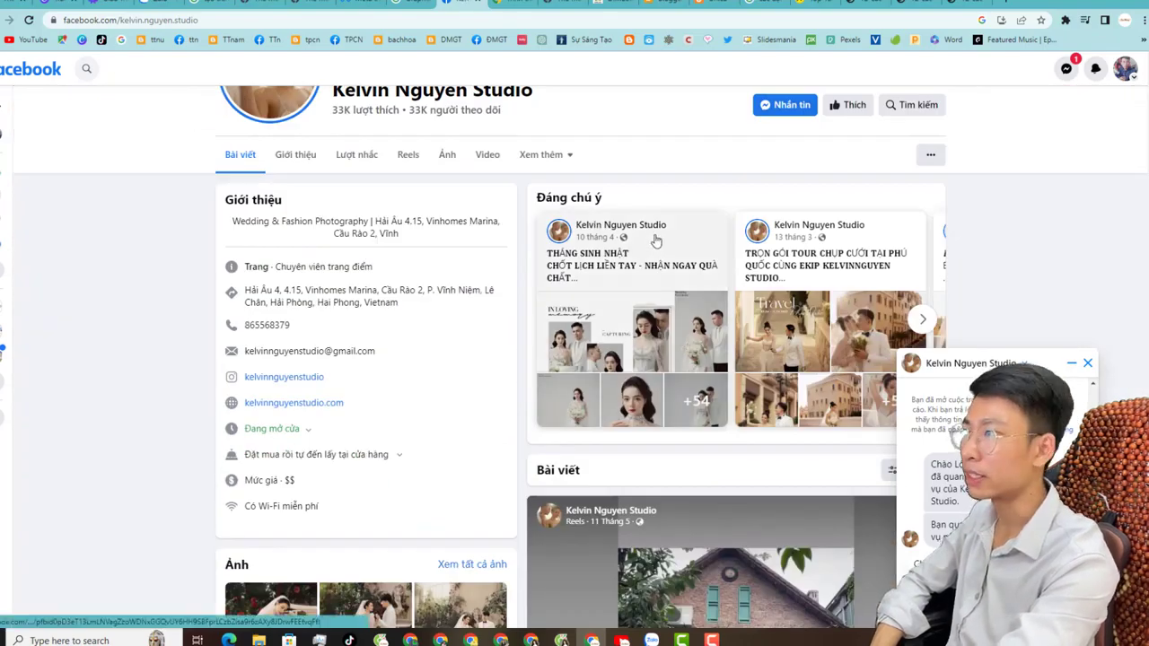
{"action": "scroll", "coordinate": [705, 310], "scroll_direction": "down", "scroll_amount": 2}
{"action": "scroll", "coordinate": [705, 311], "scroll_direction": "up", "scroll_amount": 3}
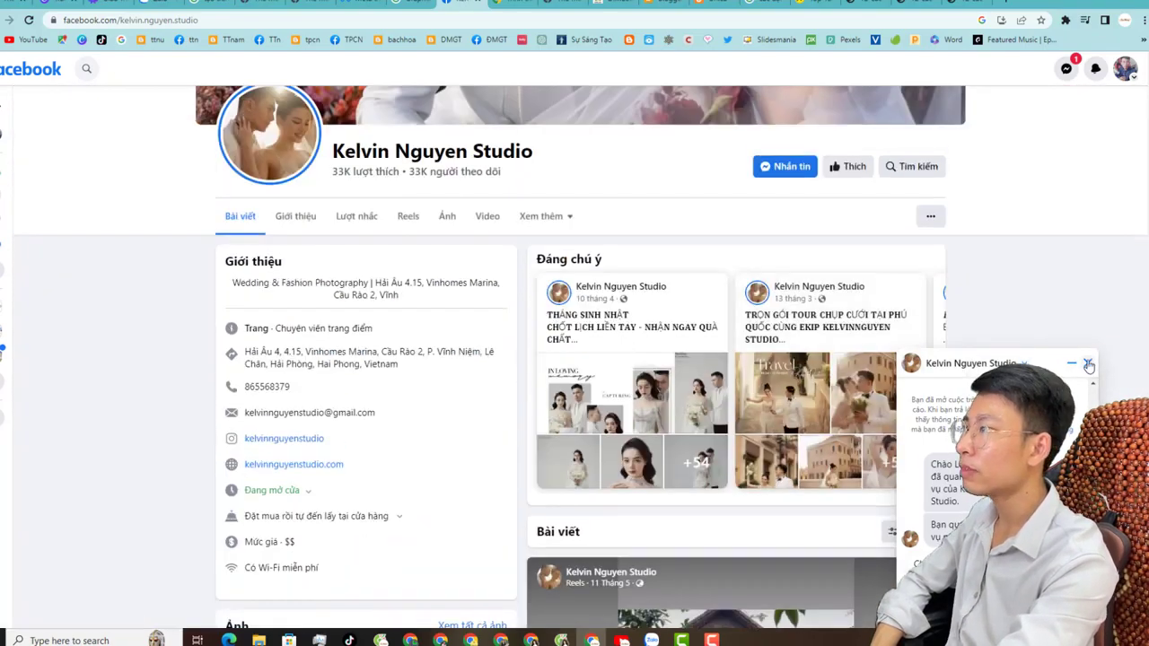
{"action": "left_click", "coordinate": [1088, 365]}
{"action": "scroll", "coordinate": [759, 307], "scroll_direction": "down", "scroll_amount": 2}
{"action": "scroll", "coordinate": [759, 308], "scroll_direction": "up", "scroll_amount": 4}
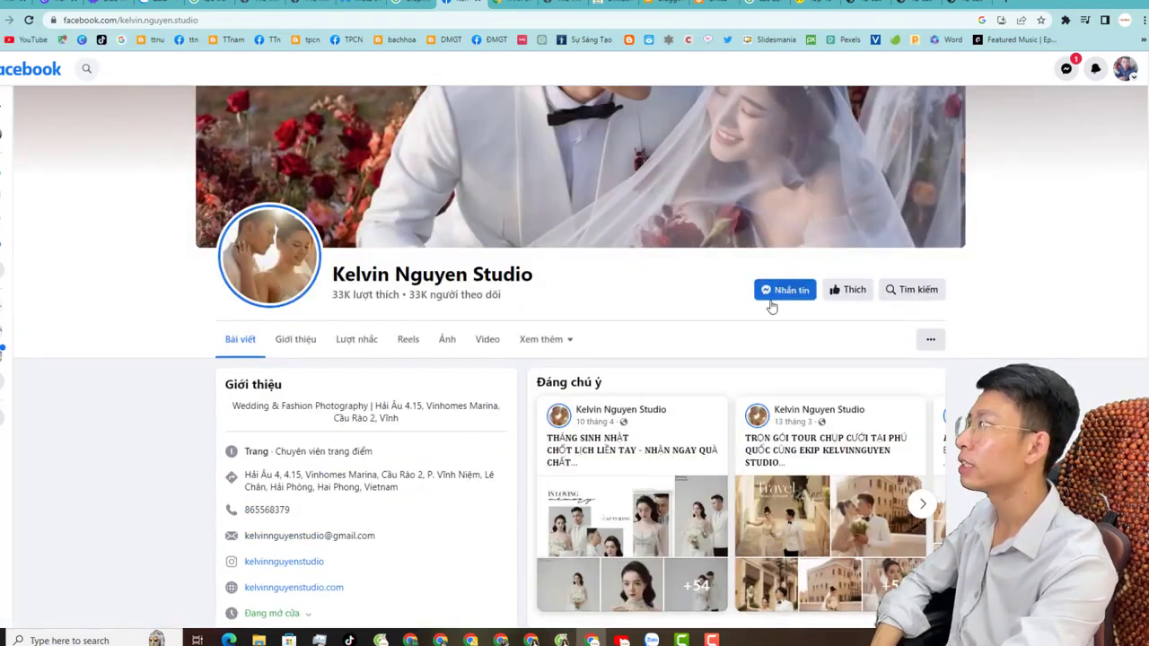
{"action": "key", "text": "alt+Left"}
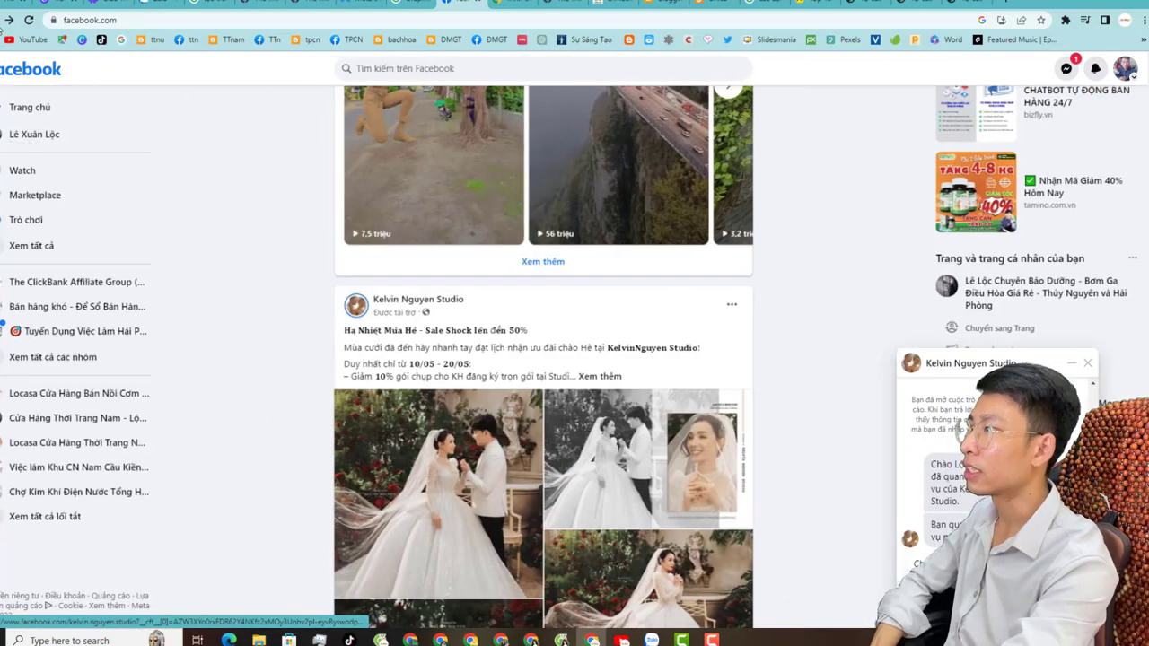
- Dismiss the wedding studio chat beside its ad and reopen the Khang Minh Group conversation from the Messenger inbox
{"action": "scroll", "coordinate": [410, 311], "scroll_direction": "down", "scroll_amount": 8}
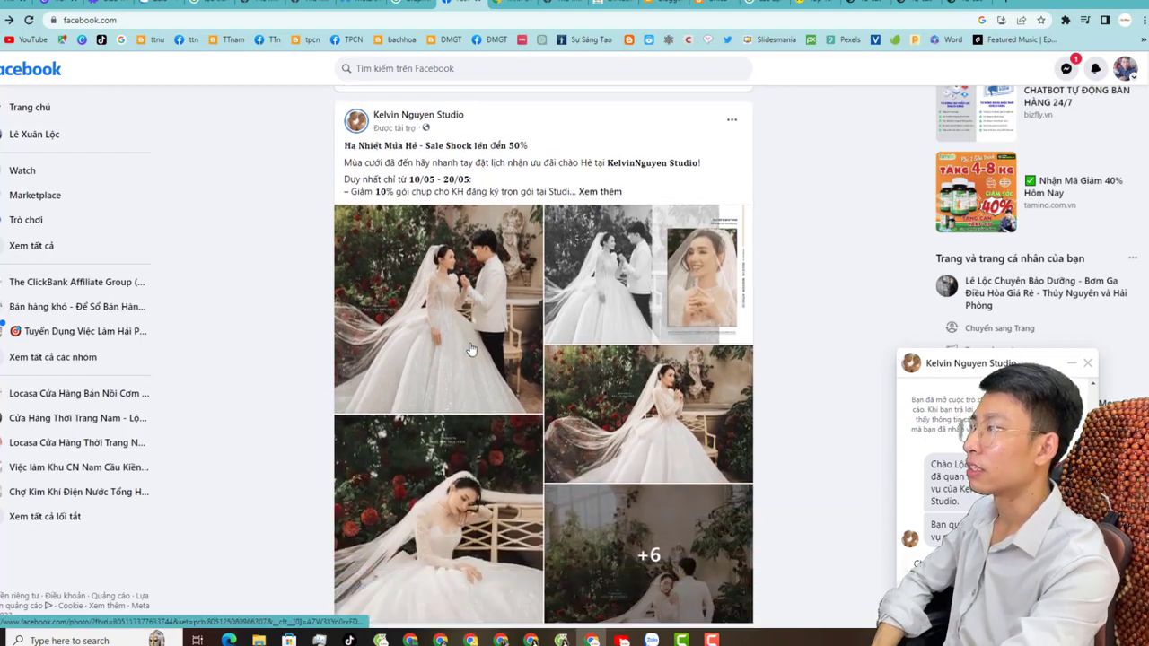
{"action": "scroll", "coordinate": [489, 389], "scroll_direction": "up", "scroll_amount": 5}
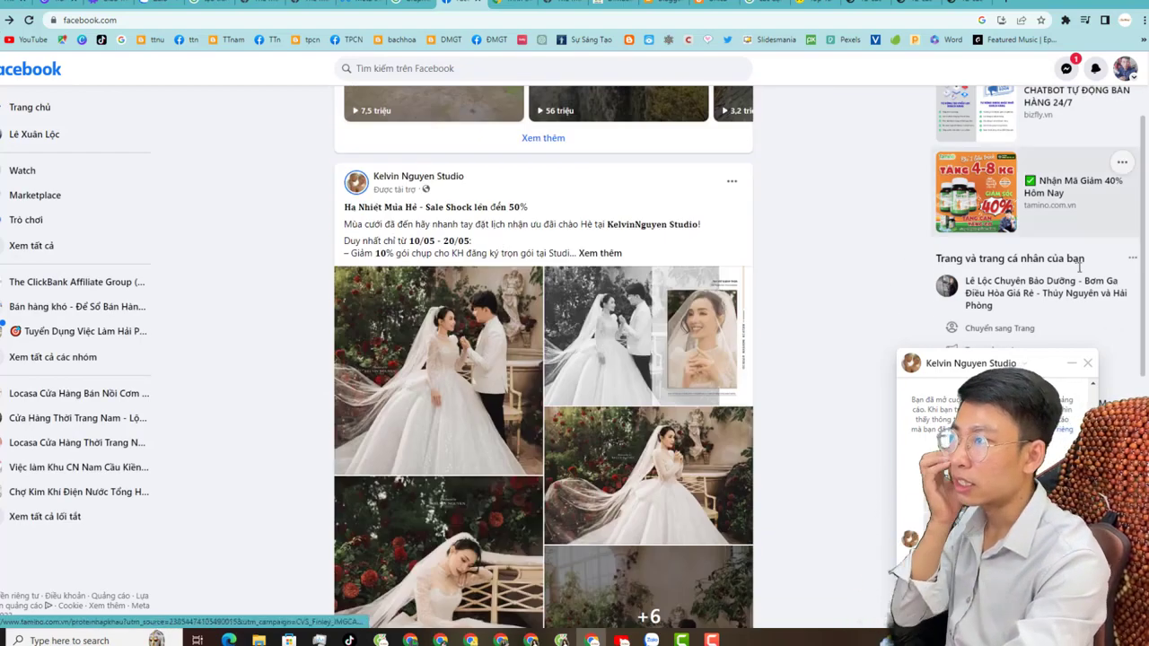
{"action": "left_click", "coordinate": [1086, 362]}
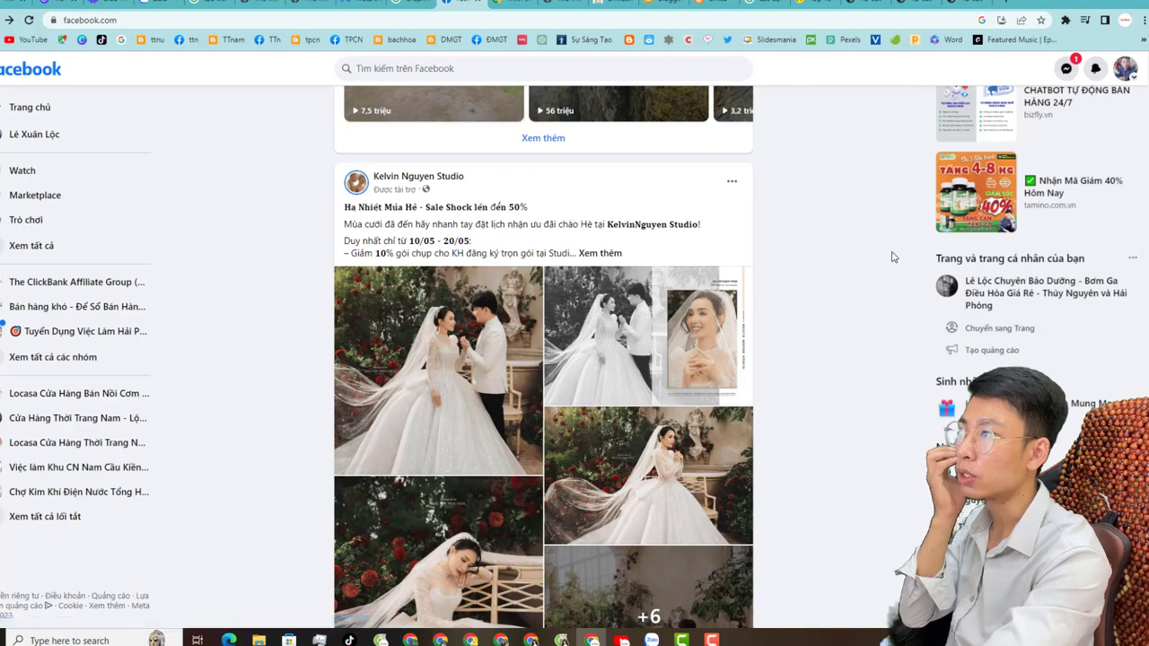
{"action": "left_click", "coordinate": [1065, 69]}
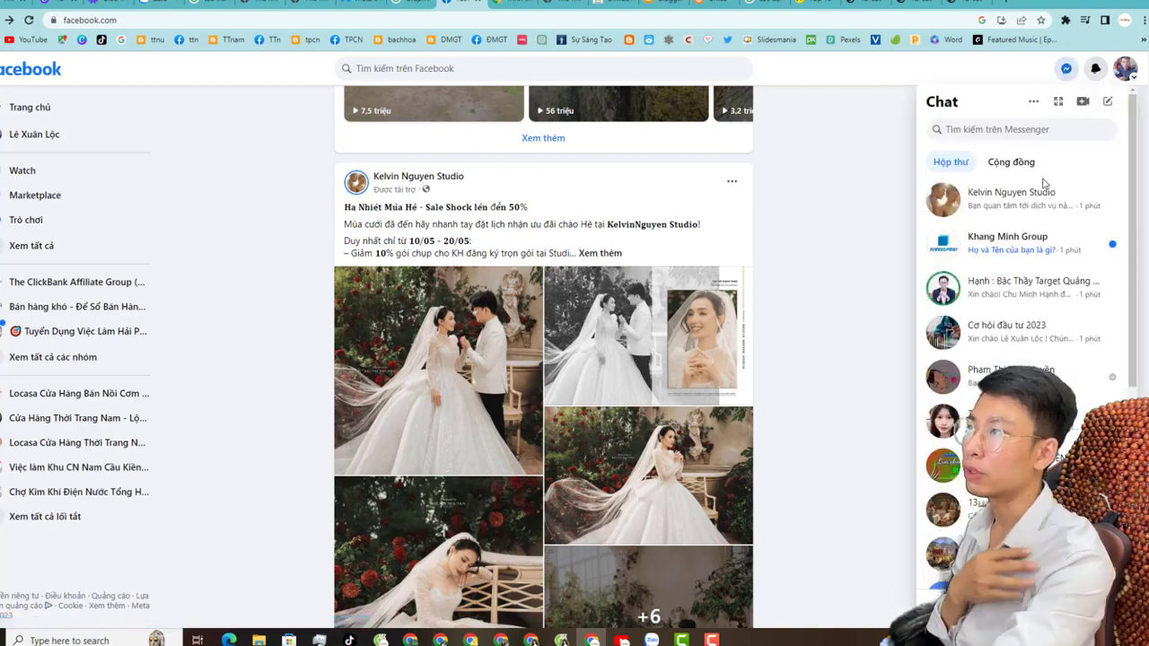
{"action": "left_click", "coordinate": [965, 243]}
{"action": "scroll", "coordinate": [802, 314], "scroll_direction": "up", "scroll_amount": 2}
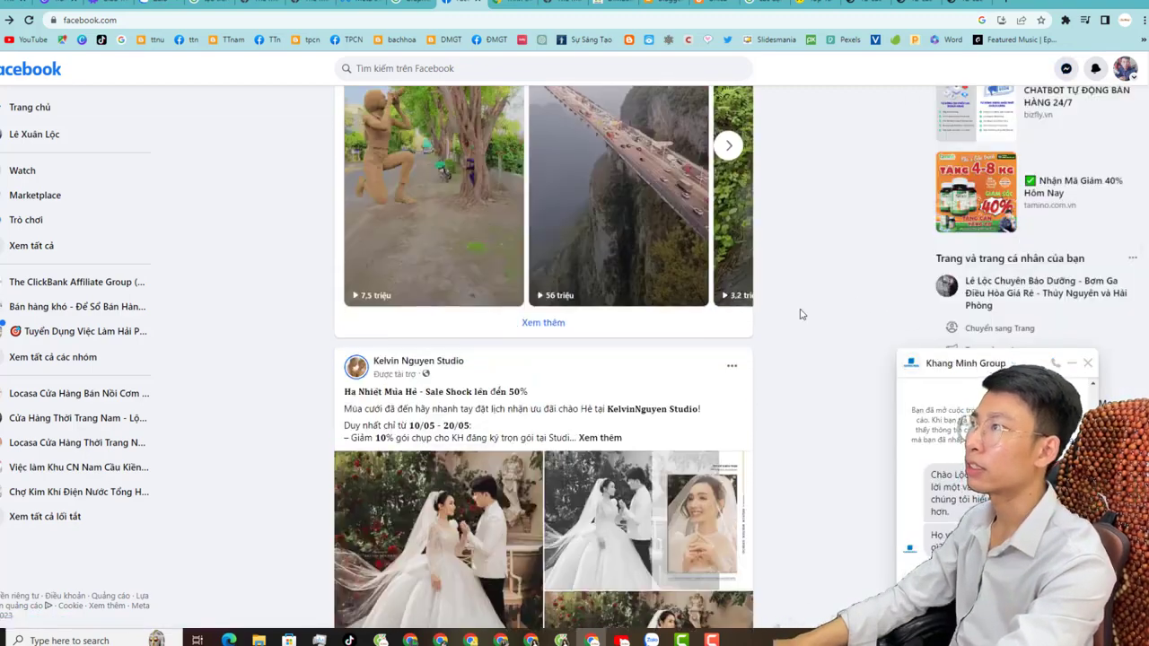
- Open the sponsored bizfly.vn chatbot ad, look over its landing page down to the footer, and return to the Facebook feed
{"action": "scroll", "coordinate": [801, 314], "scroll_direction": "down", "scroll_amount": 10}
{"action": "left_click", "coordinate": [984, 201]}
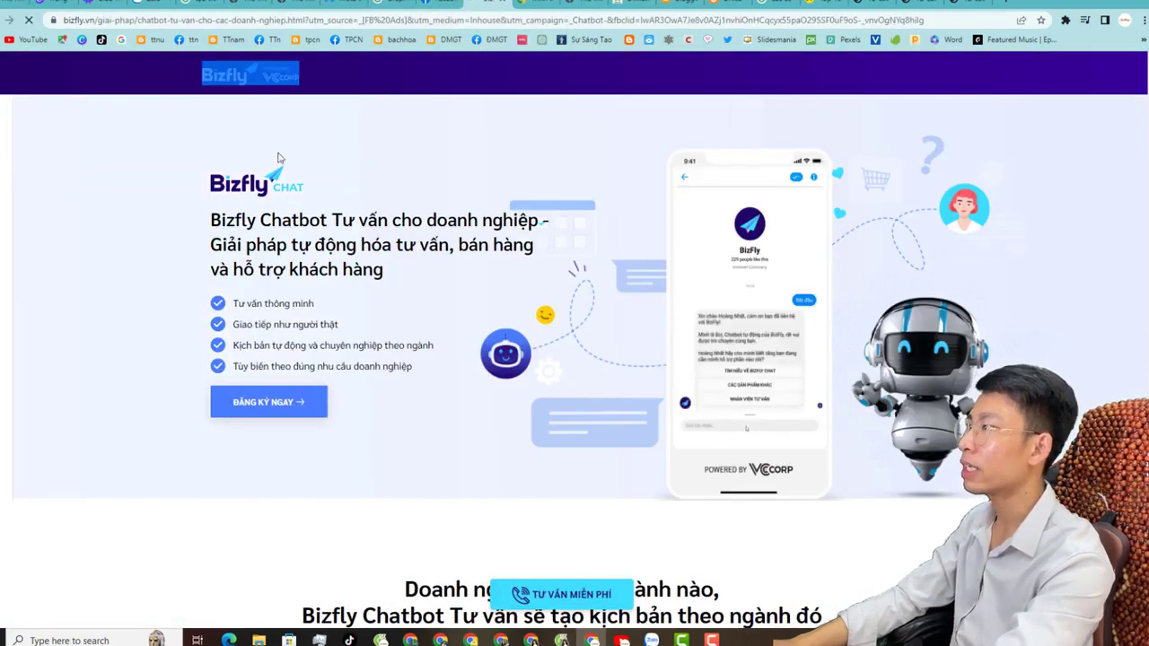
{"action": "scroll", "coordinate": [401, 309], "scroll_direction": "down", "scroll_amount": 12}
{"action": "scroll", "coordinate": [420, 319], "scroll_direction": "down", "scroll_amount": 10}
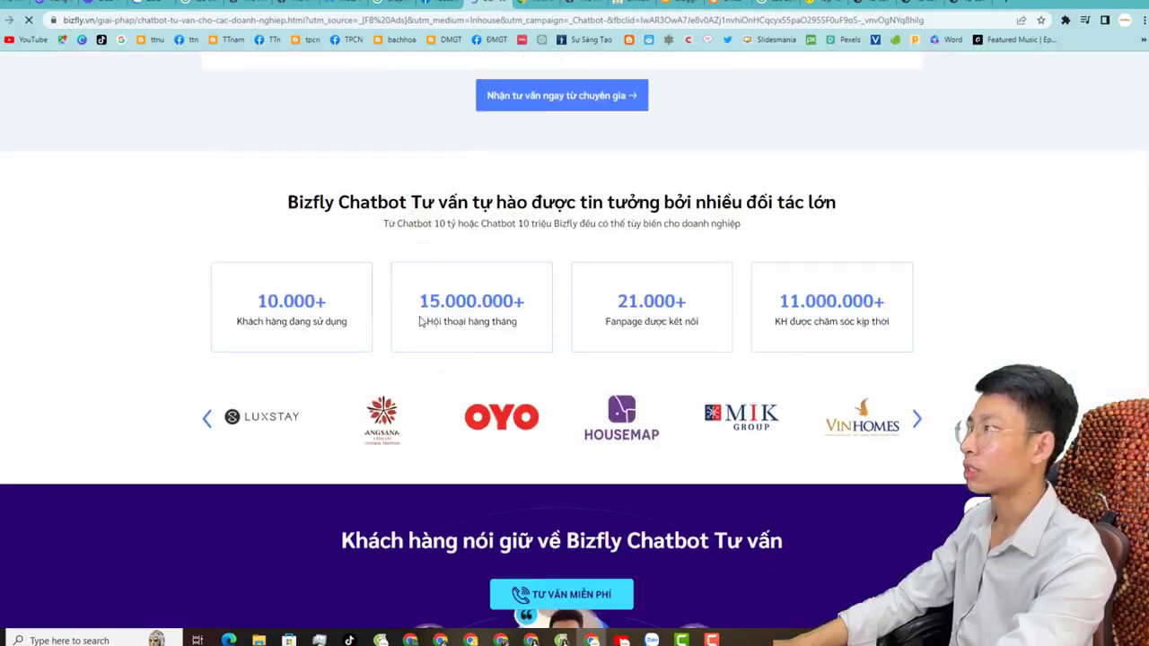
{"action": "scroll", "coordinate": [426, 341], "scroll_direction": "down", "scroll_amount": 8}
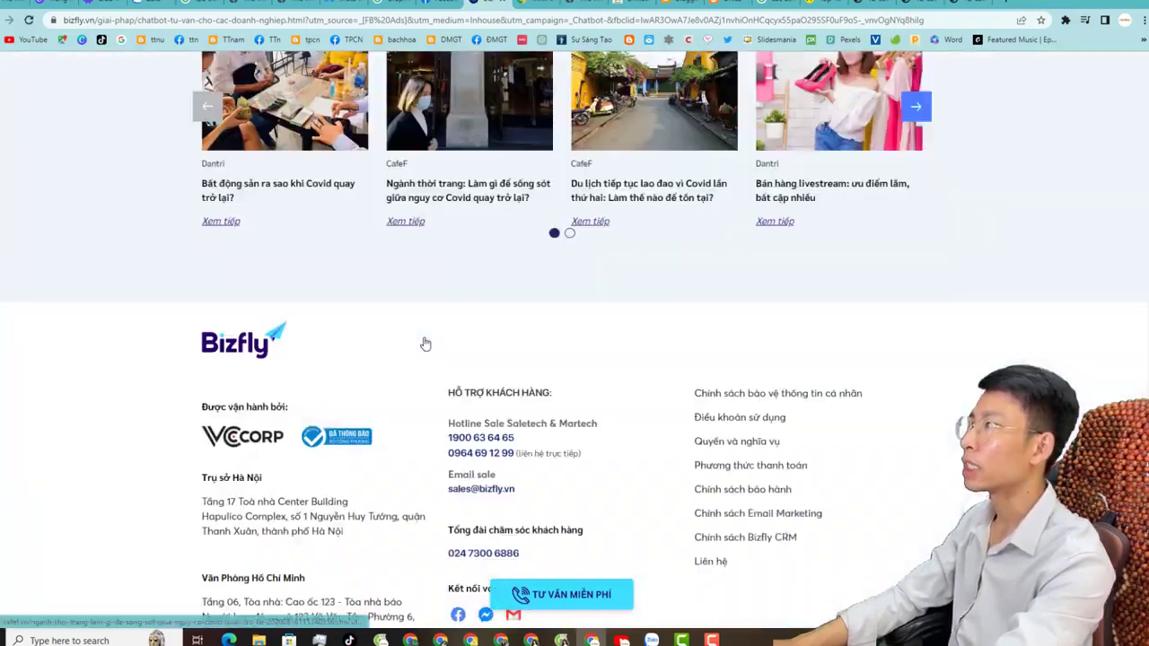
{"action": "left_click", "coordinate": [439, 3]}
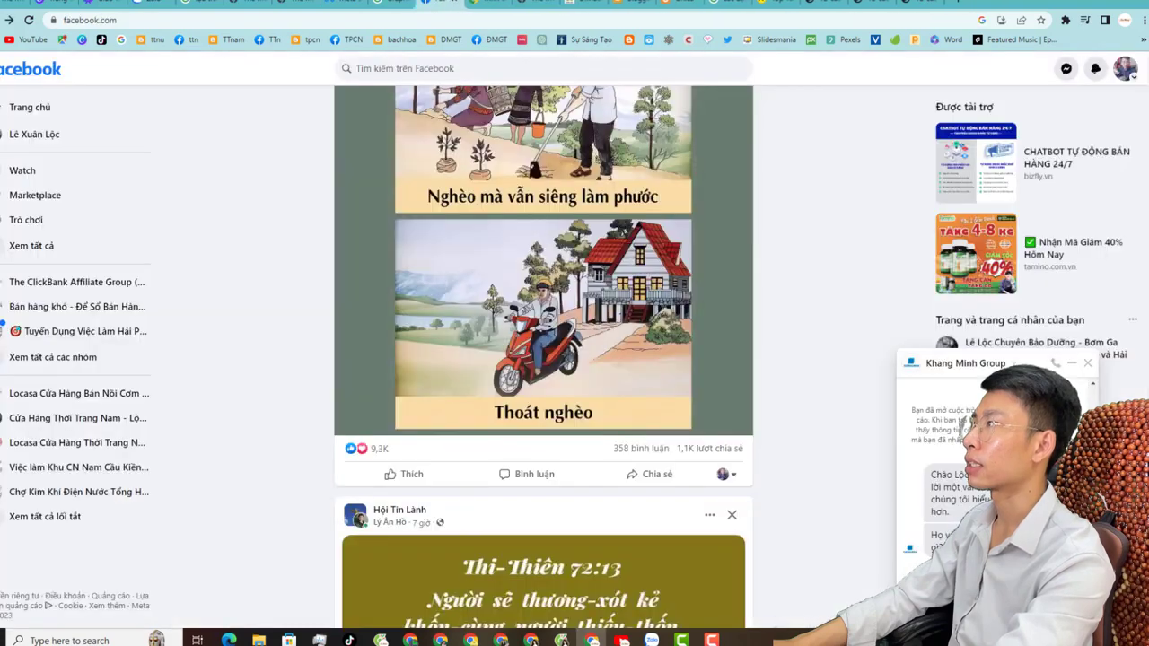
- Return to the ad objective choices in the Facebook ad center and close the ad creation dialog
{"action": "left_click", "coordinate": [339, 3]}
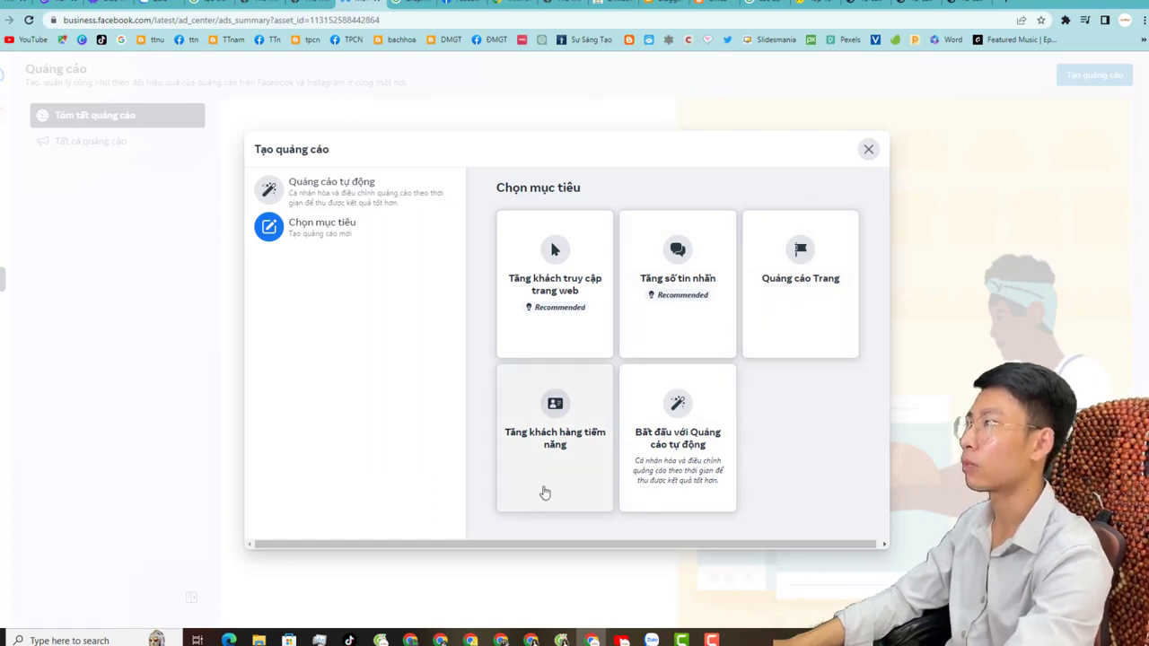
{"action": "left_click", "coordinate": [867, 150]}
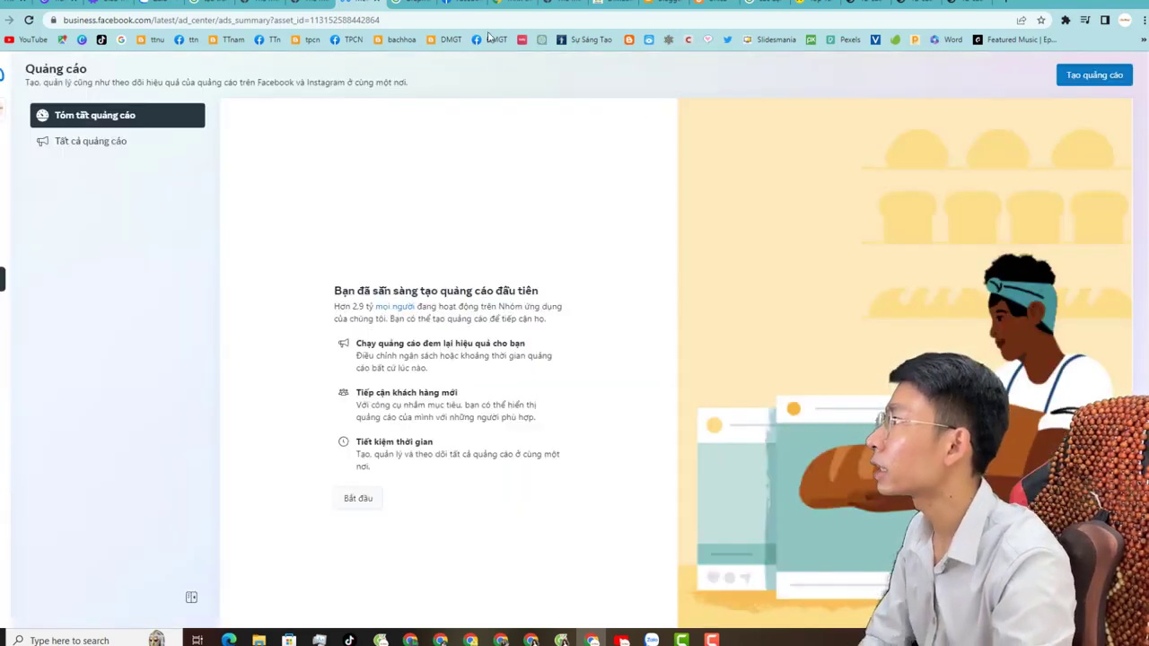
- Close the browser tabs no longer needed, including the ad center, product page and Facebook ad example image, and return to the Canva course slides
{"action": "left_click", "coordinate": [325, 4]}
{"action": "left_click", "coordinate": [336, 5]}
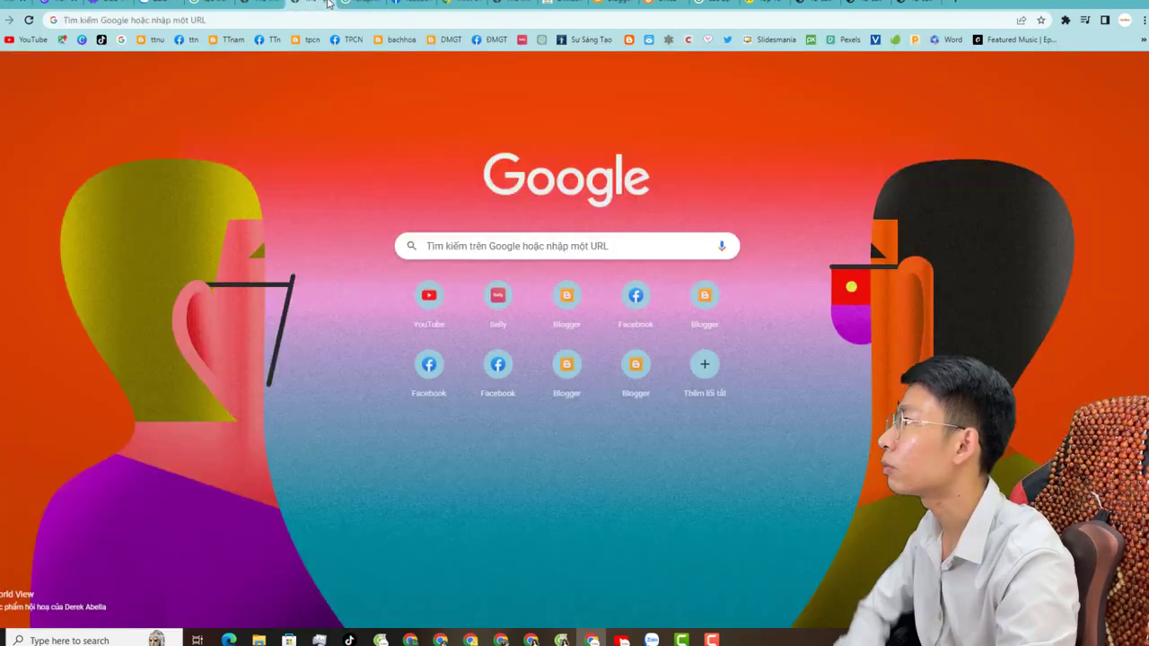
{"action": "left_click", "coordinate": [329, 3]}
{"action": "left_click", "coordinate": [329, 4]}
{"action": "left_click", "coordinate": [328, 4]}
{"action": "left_click", "coordinate": [328, 4]}
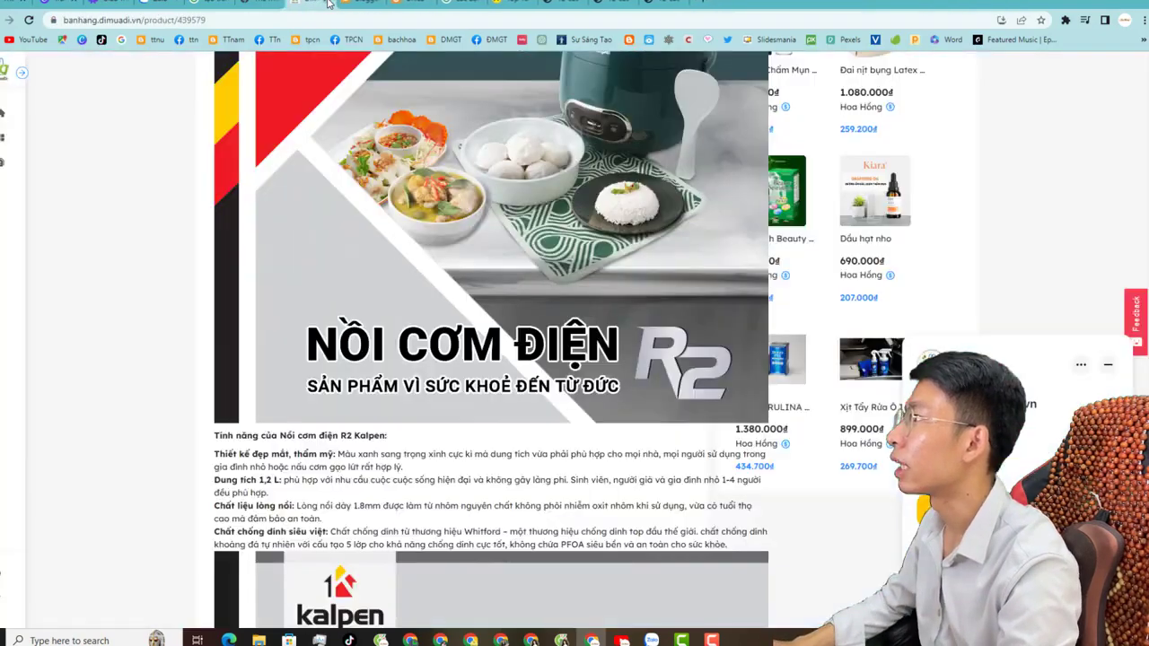
{"action": "left_click", "coordinate": [329, 4]}
{"action": "left_click", "coordinate": [329, 3]}
{"action": "left_click", "coordinate": [329, 4]}
{"action": "left_click", "coordinate": [329, 3]}
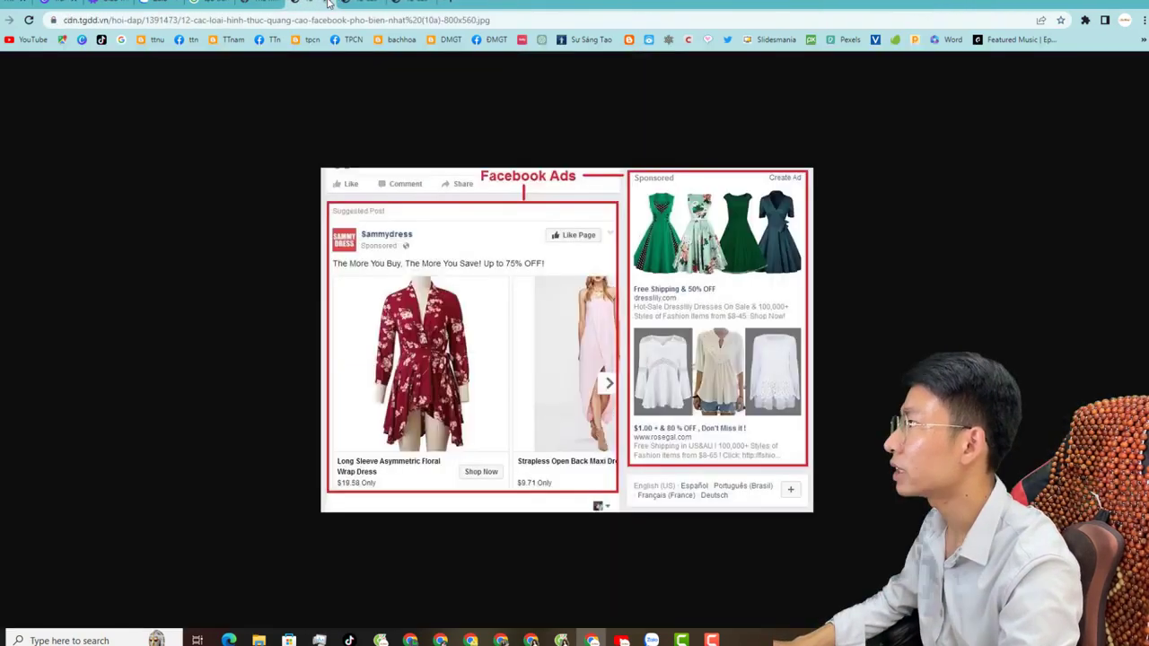
{"action": "left_click", "coordinate": [328, 4]}
{"action": "left_click", "coordinate": [328, 4]}
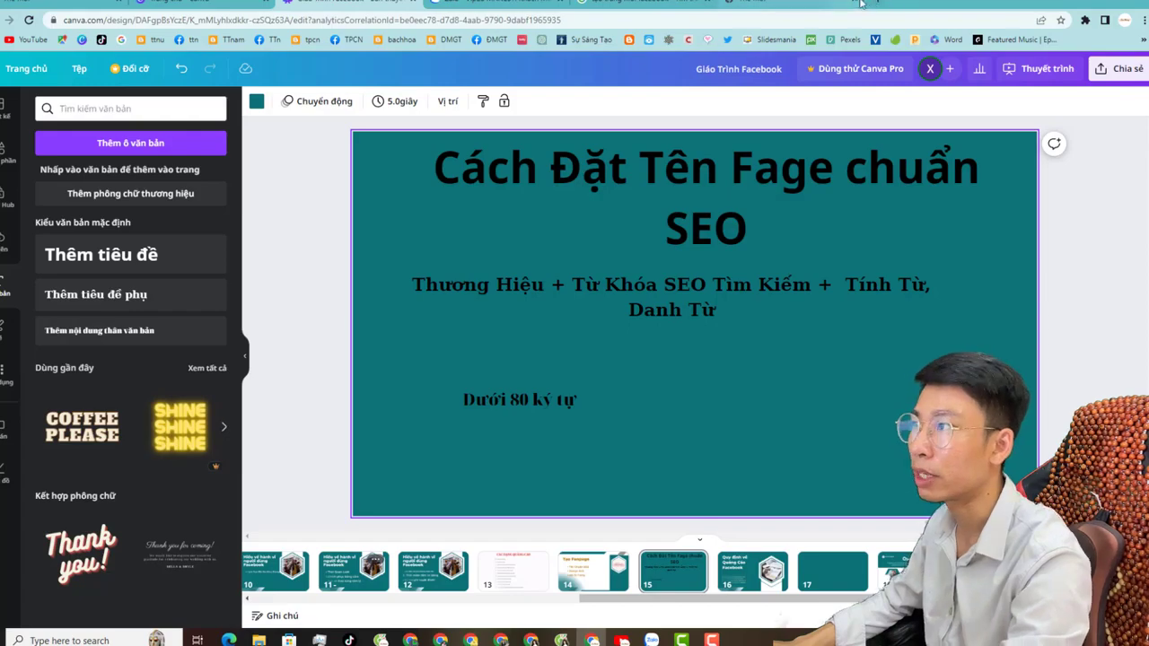